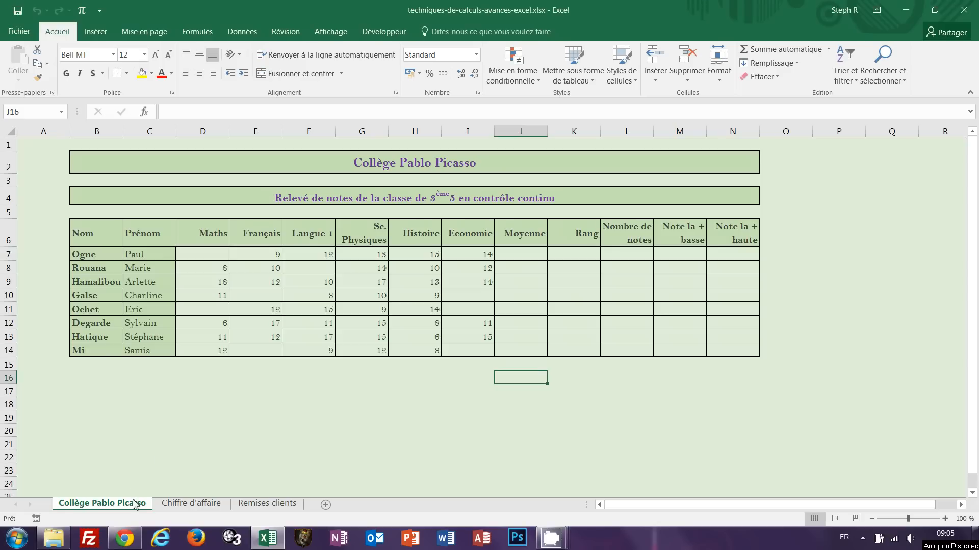
Step: Look through the Chiffre d'affaire and Remises clients sheets and return to the Collège Pablo Picasso sheet
click(192, 504)
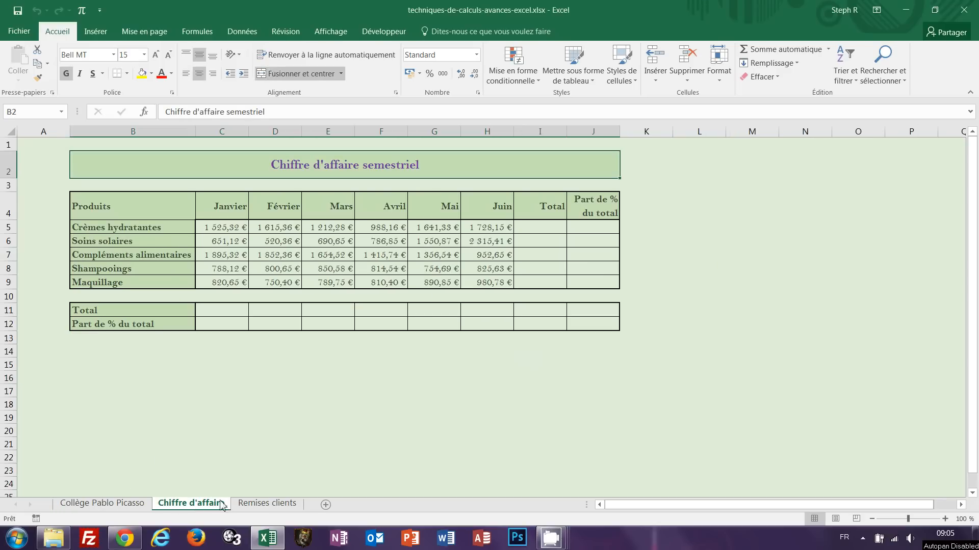
click(264, 504)
click(121, 504)
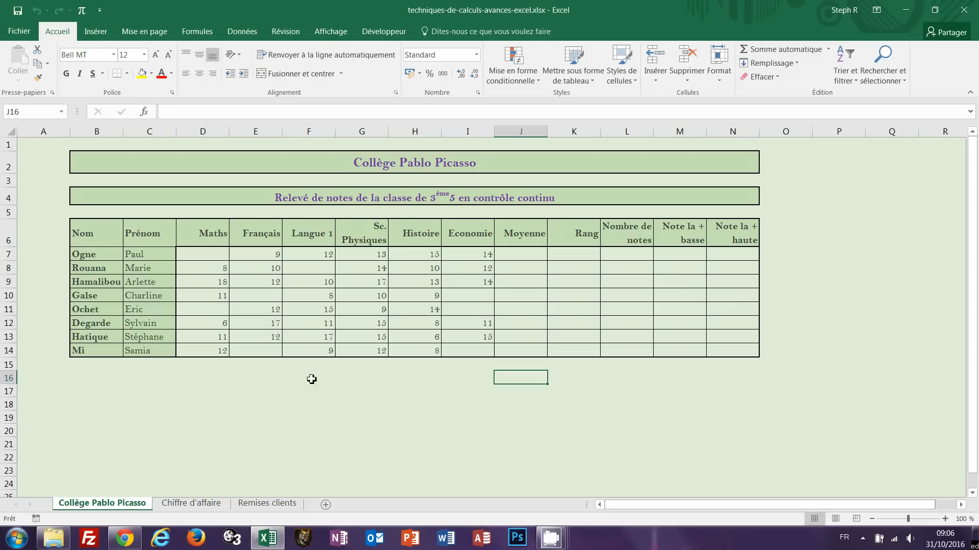
click(202, 506)
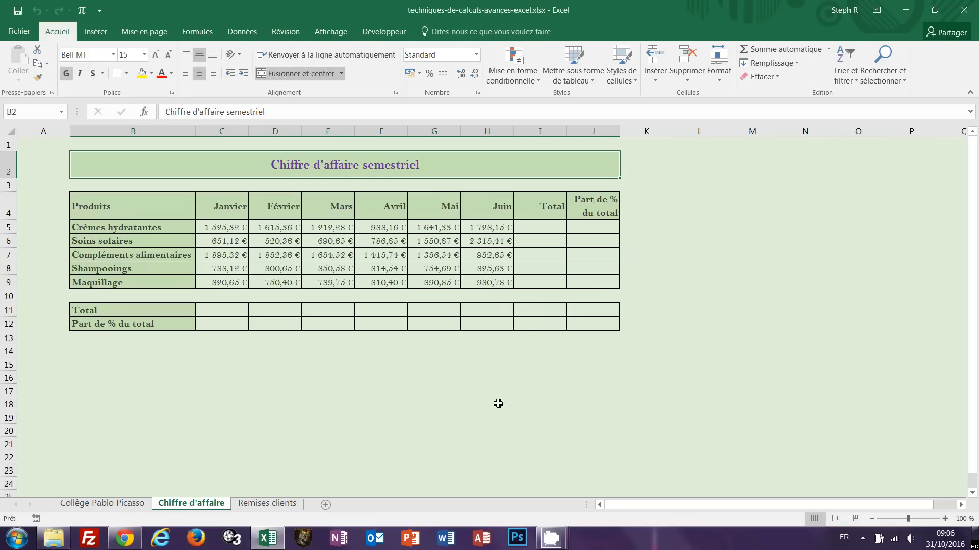
click(279, 508)
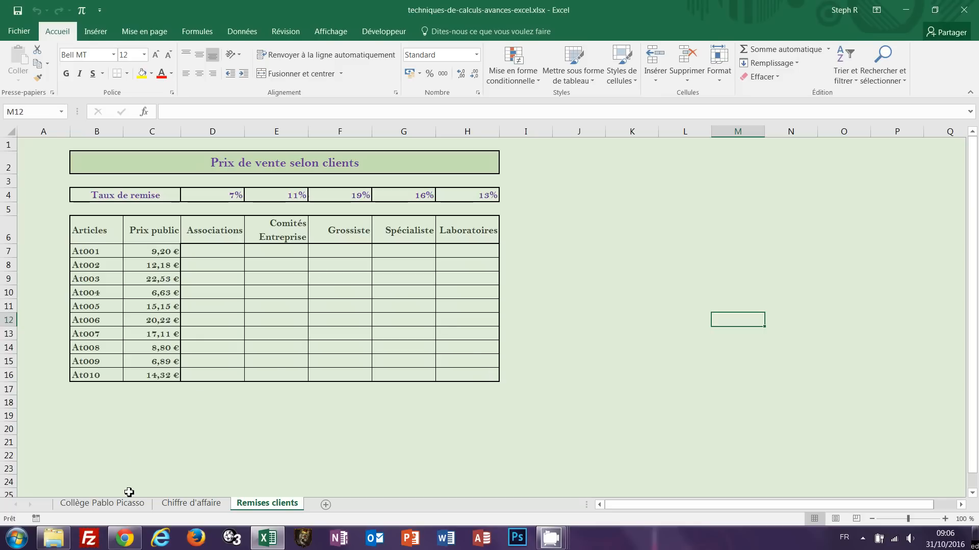
click(130, 508)
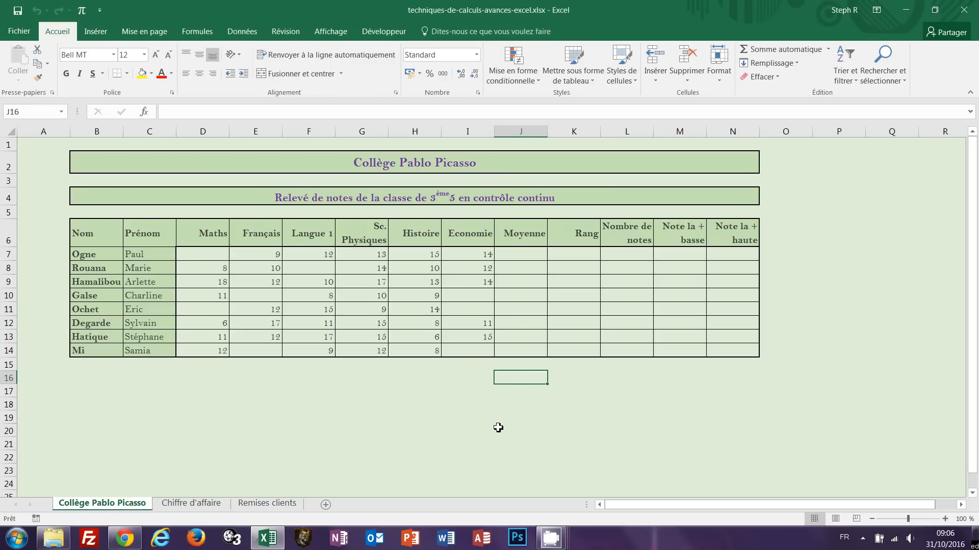
Step: Fill the Moyenne column J7:J14 in one go with each student's average, using =MOYENNE(D7:I7)
drag(522, 254, 529, 351)
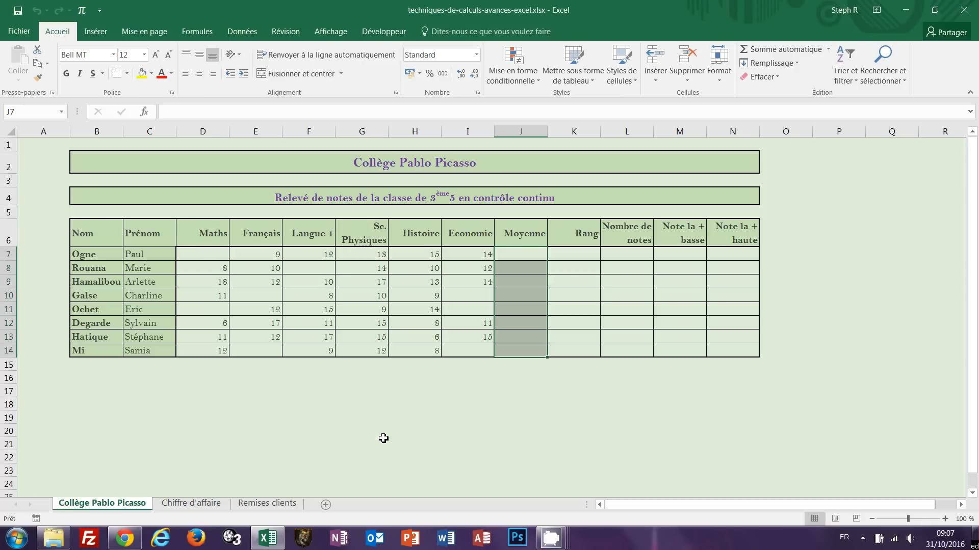
click(528, 254)
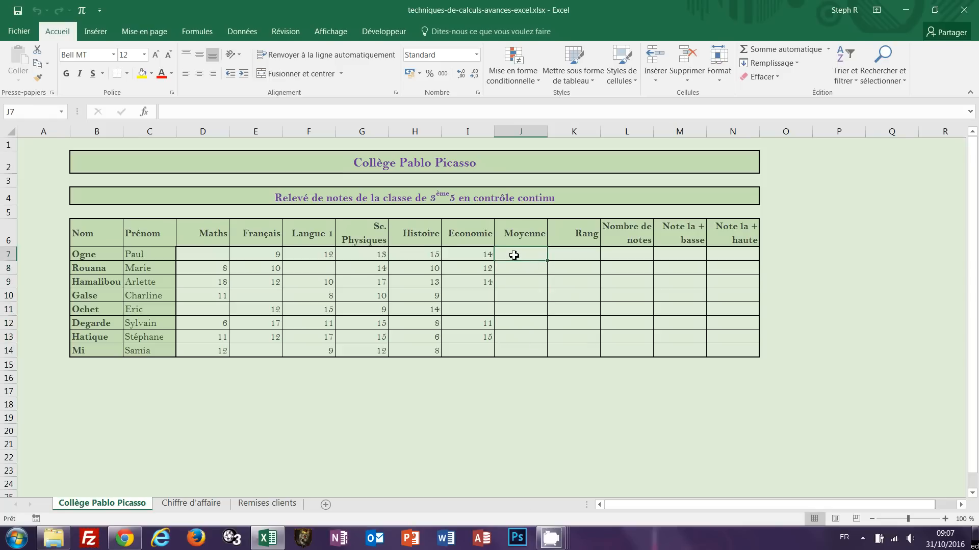
drag(514, 255, 520, 351)
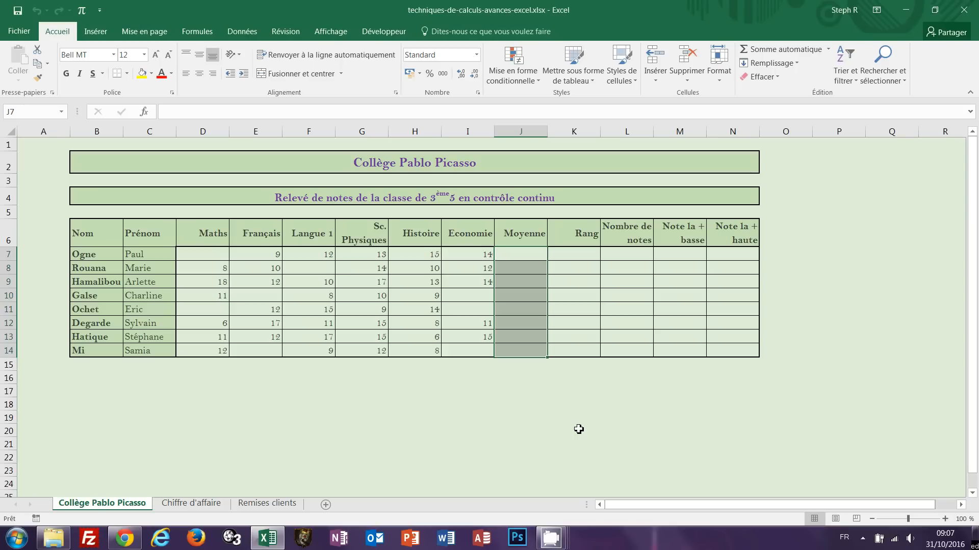
text(=)
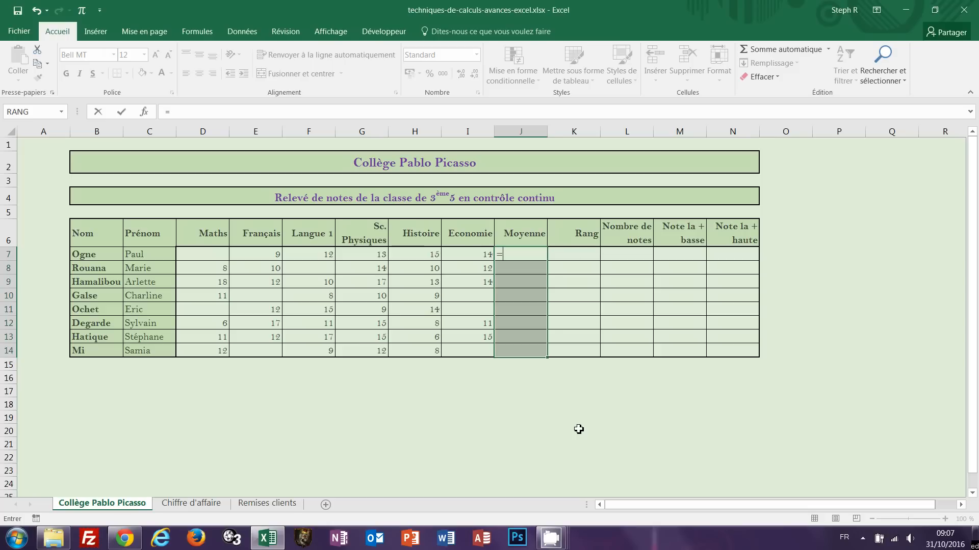
text(moyen)
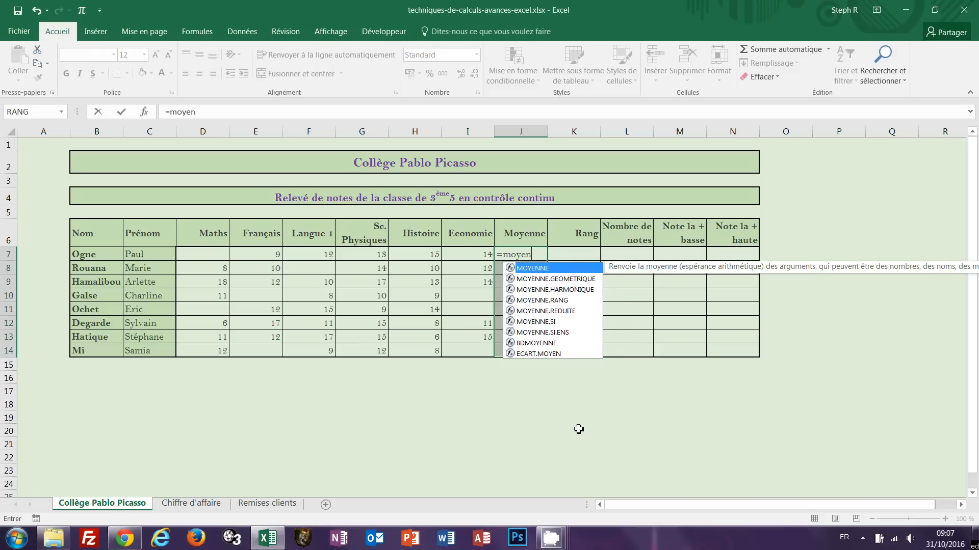
text(ne)
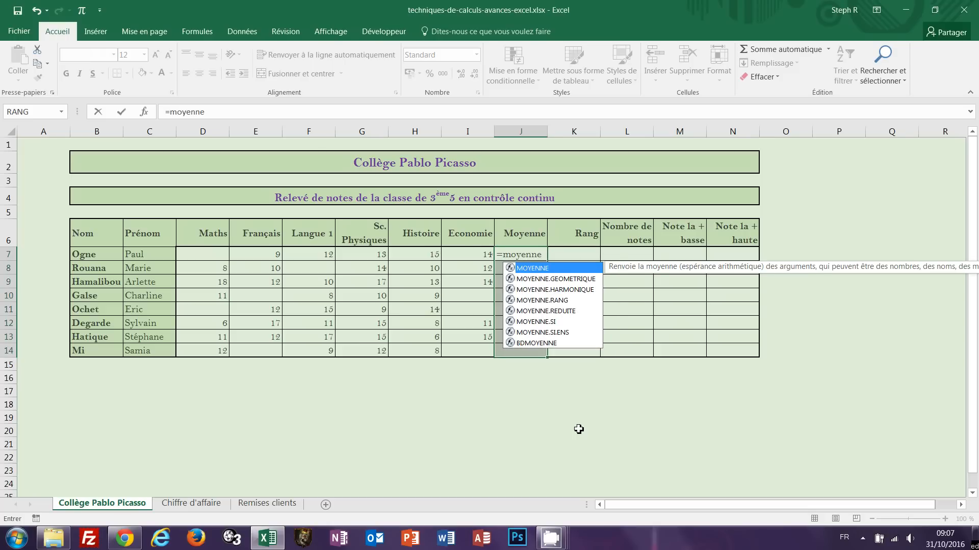
text(()
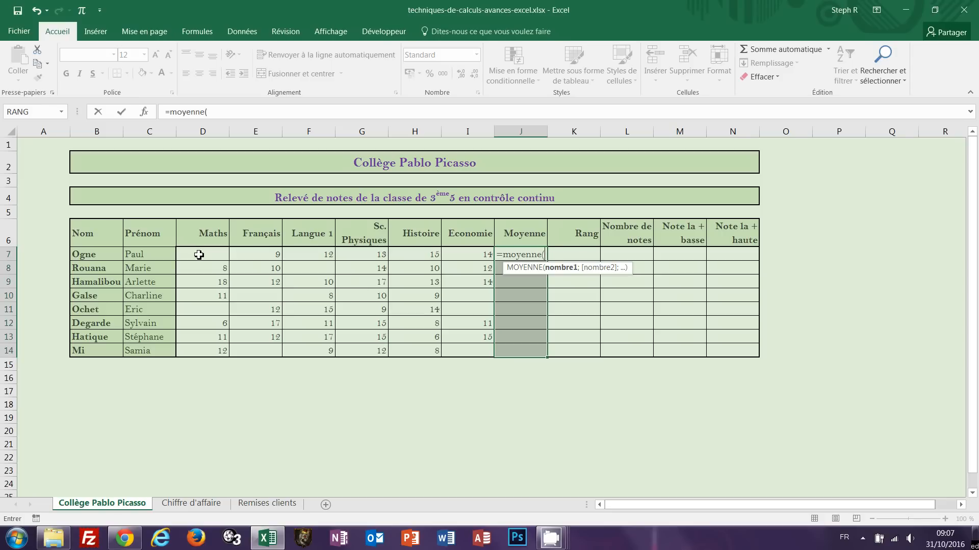
drag(198, 255, 251, 258)
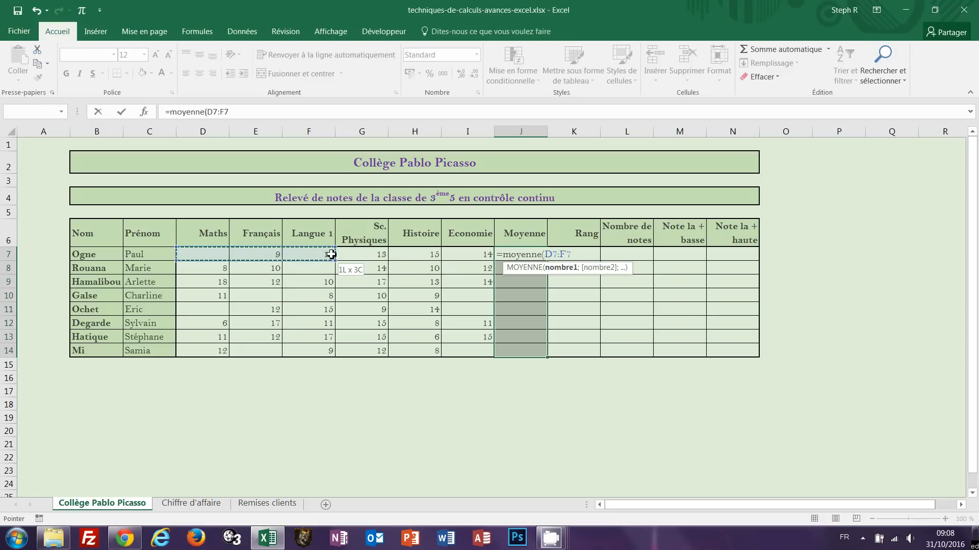
drag(331, 255, 475, 255)
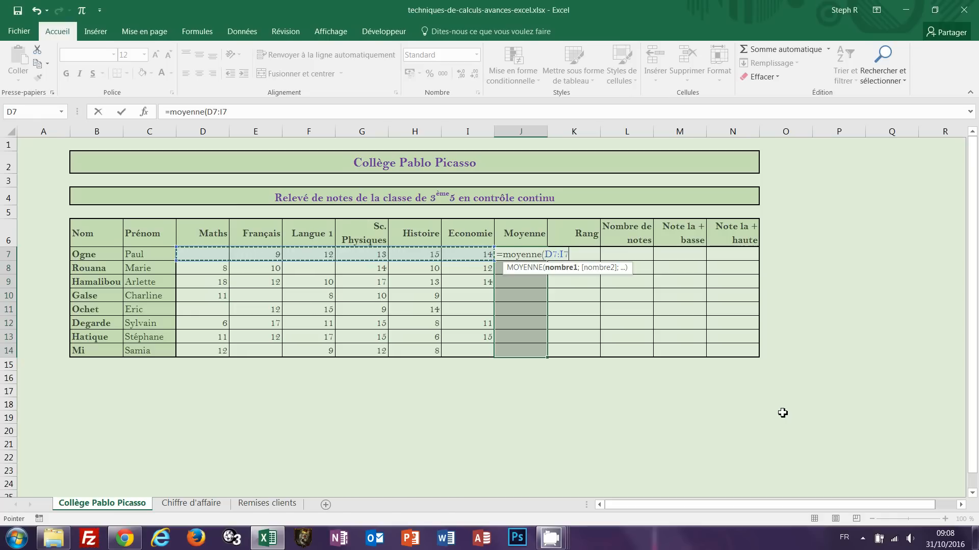
text())
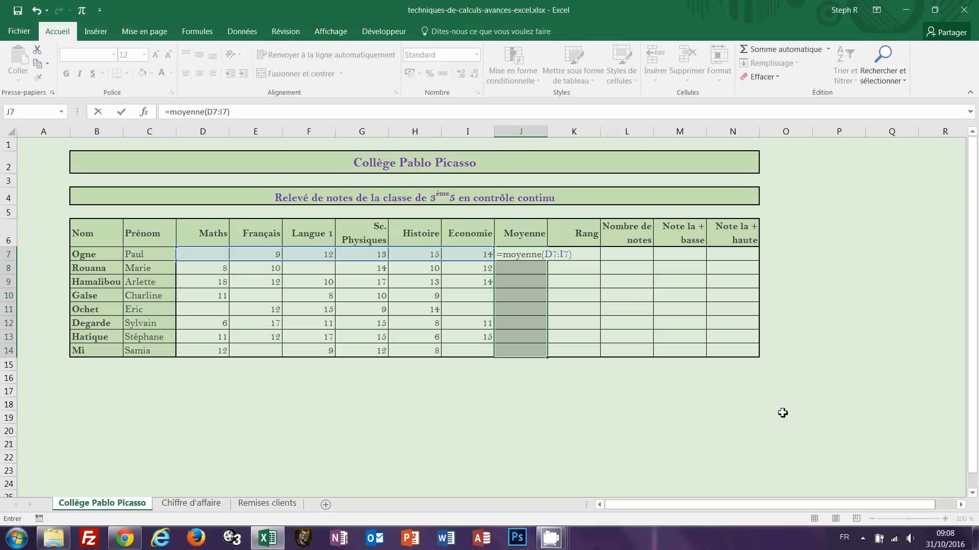
key(ctrl+Return)
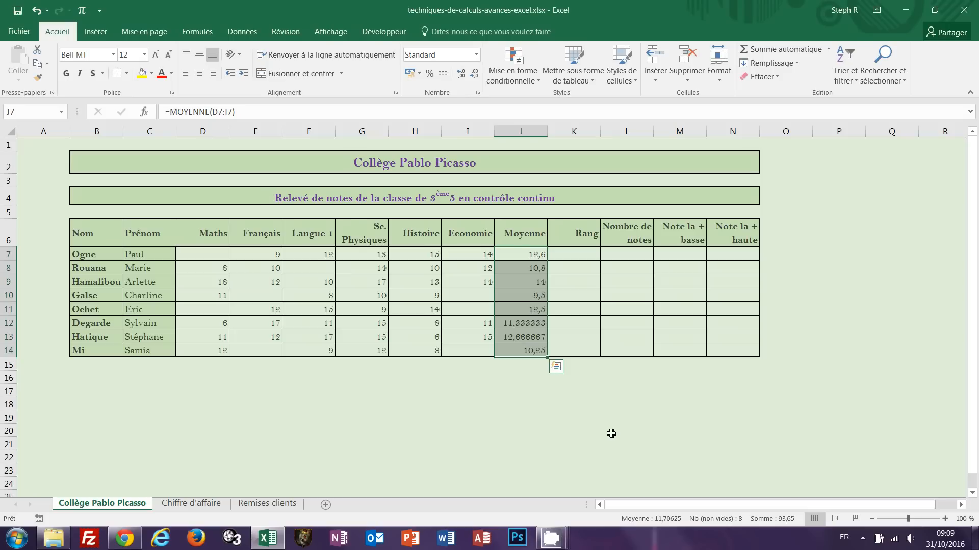
Step: Round the averages in J7:J14 down to one decimal by changing the formula to =ARRONDI.INF(MOYENNE(D7:I7);1) throughout the range
key(F2)
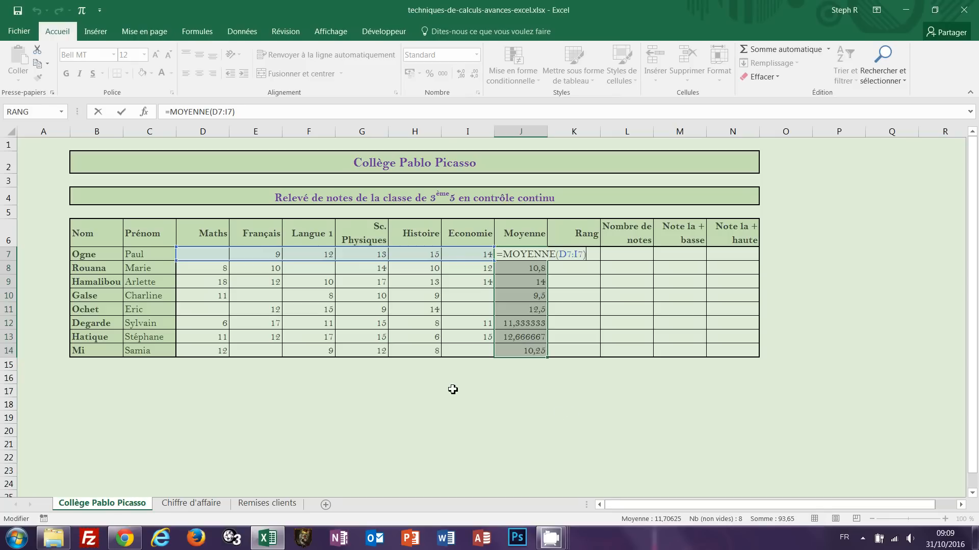
click(170, 113)
text(arro)
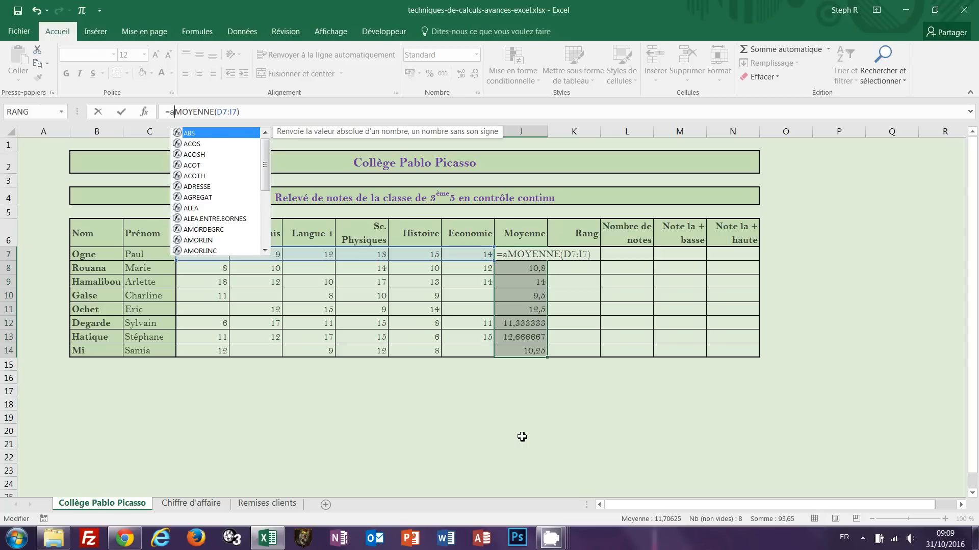
text(ndi)
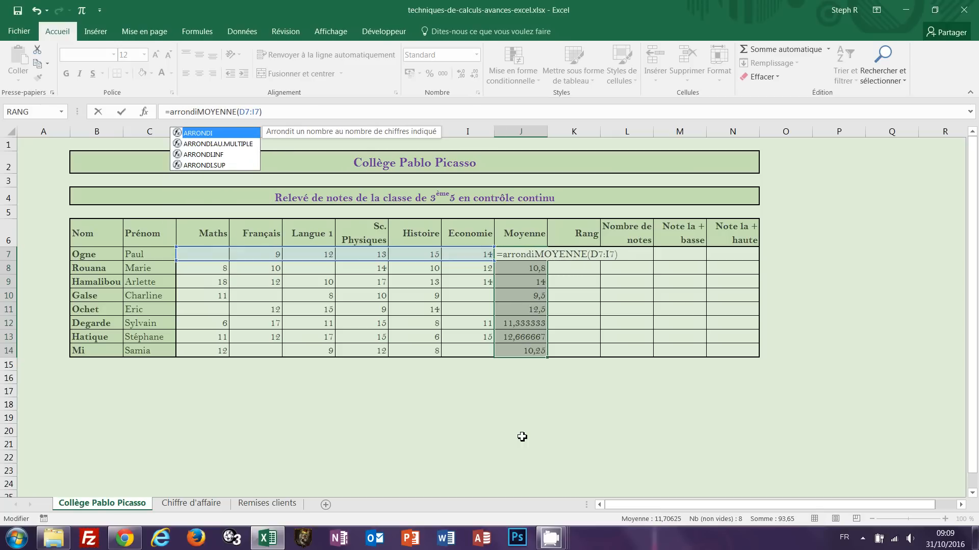
text(.inf)
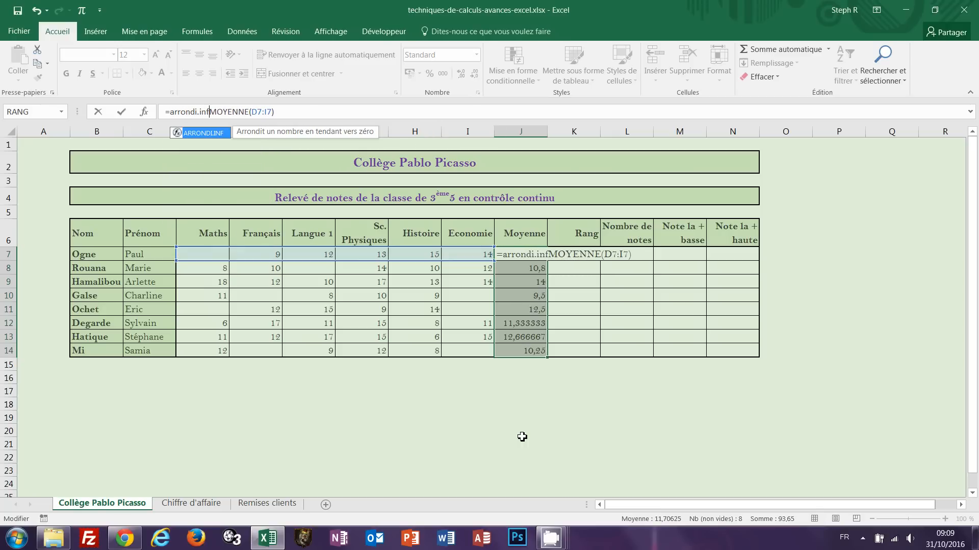
text(()
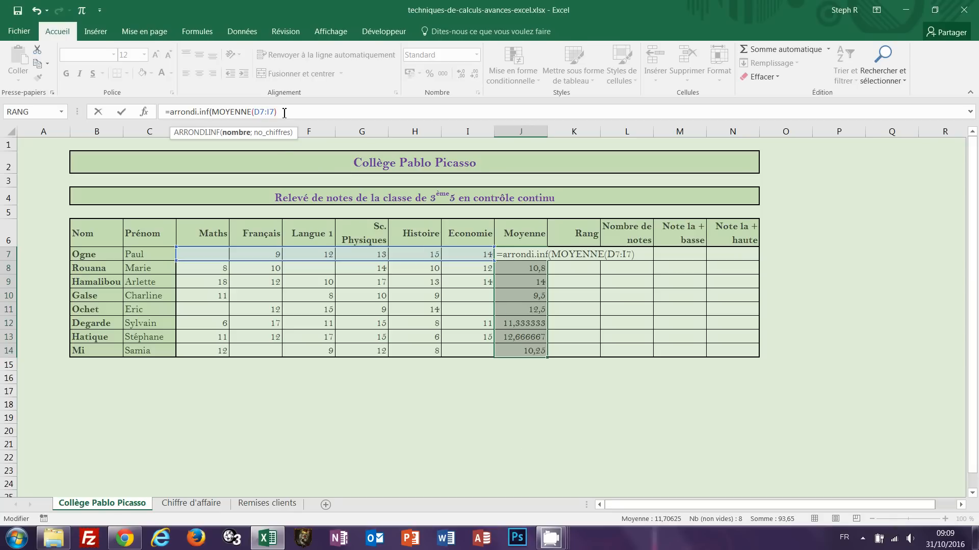
text(;)
text(1)
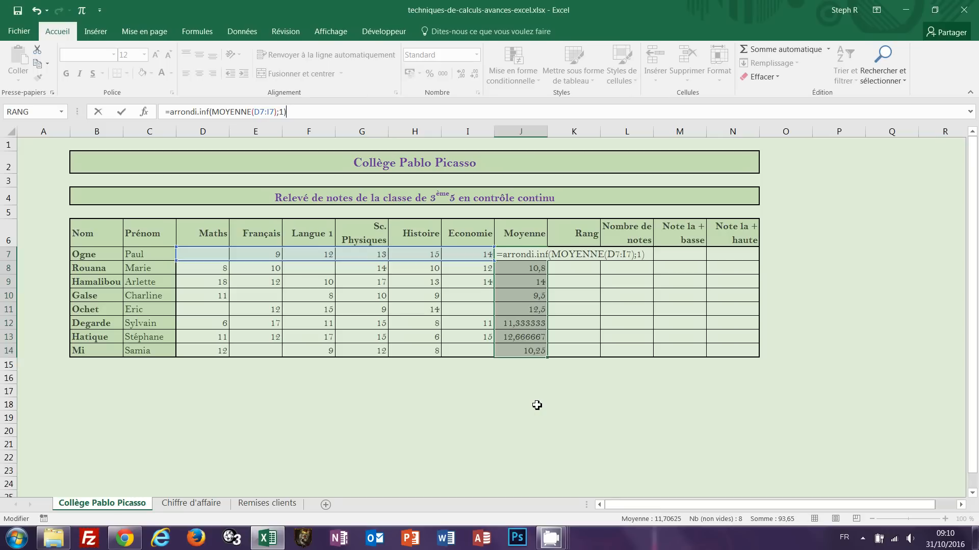
key(ctrl+Return)
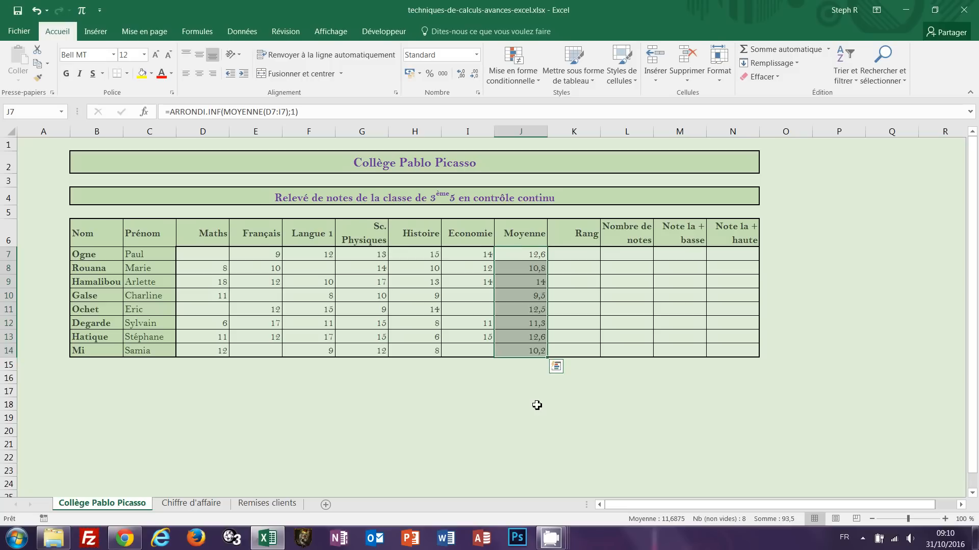
Step: Fill the Rang column K7:K14 with the descending rank formula =RANG(J7;J7:J14;0) and check the average in J9
click(590, 259)
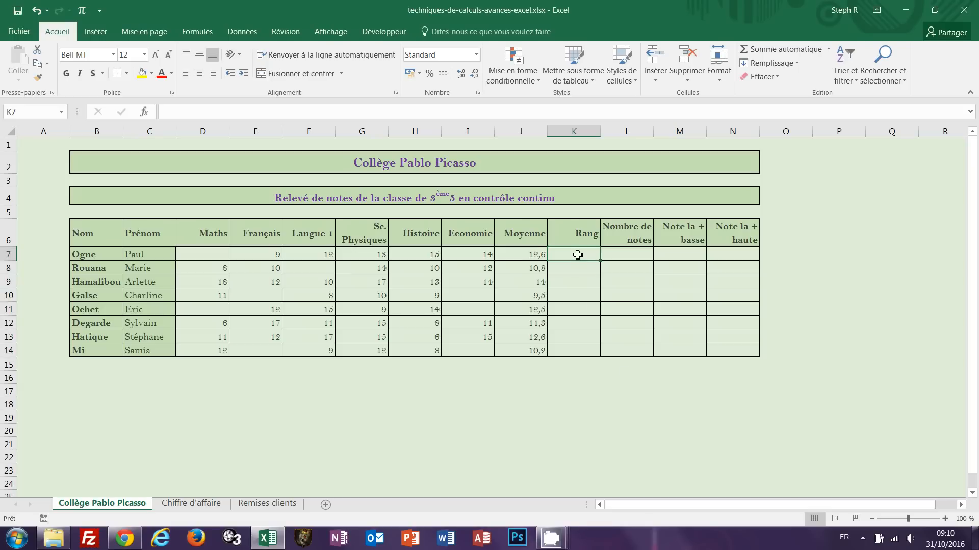
drag(575, 256, 575, 350)
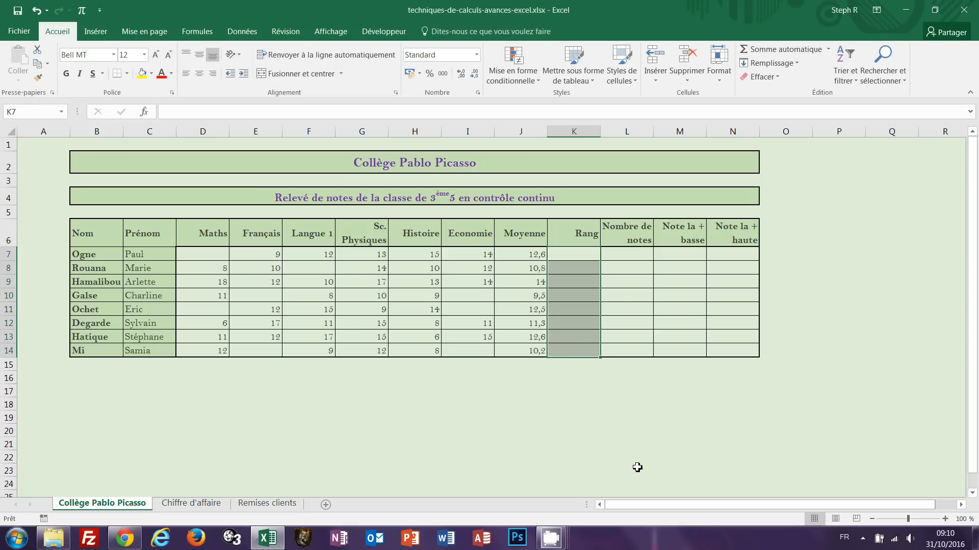
text(=)
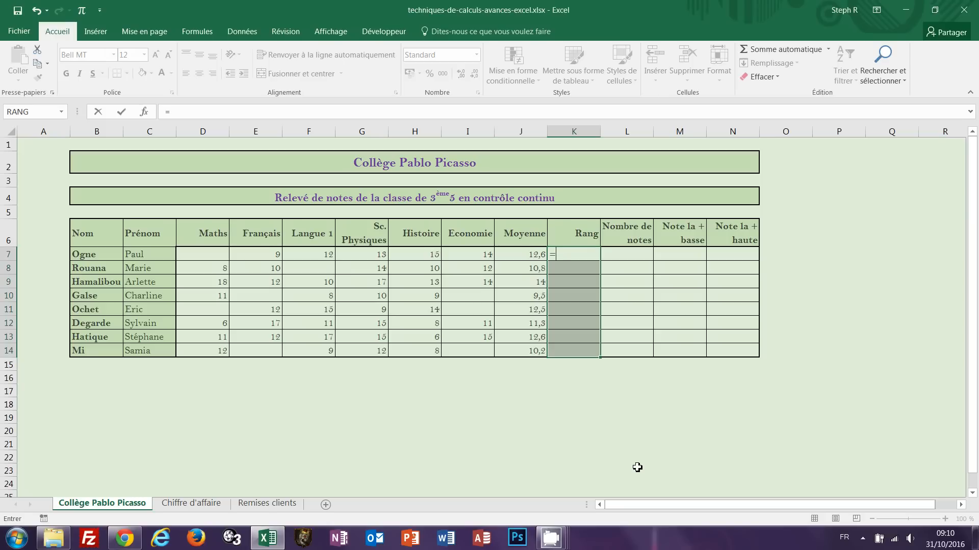
text(rang)
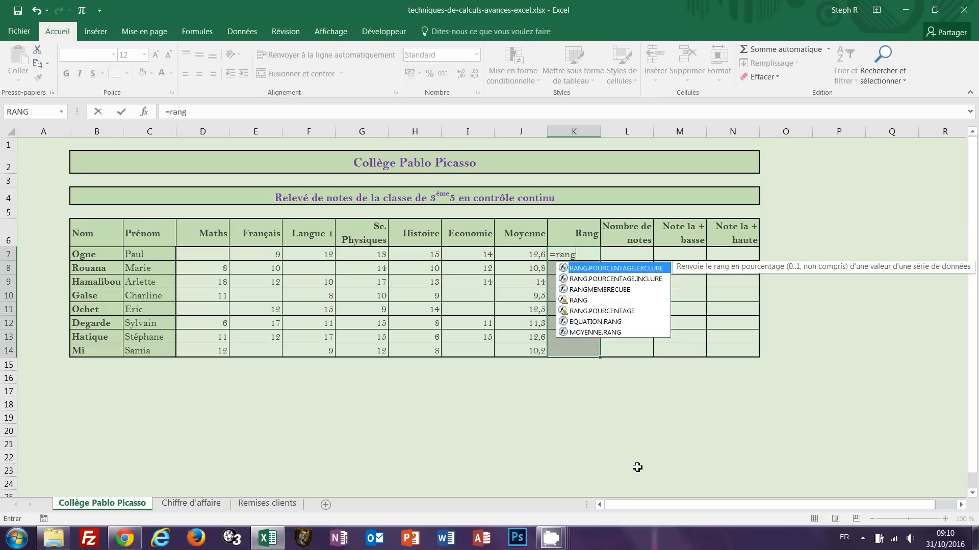
text(()
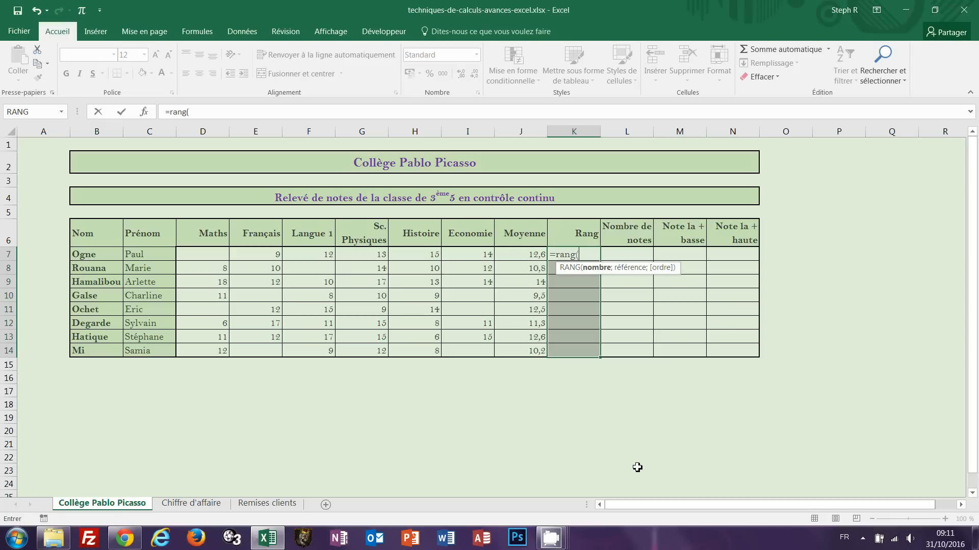
click(525, 256)
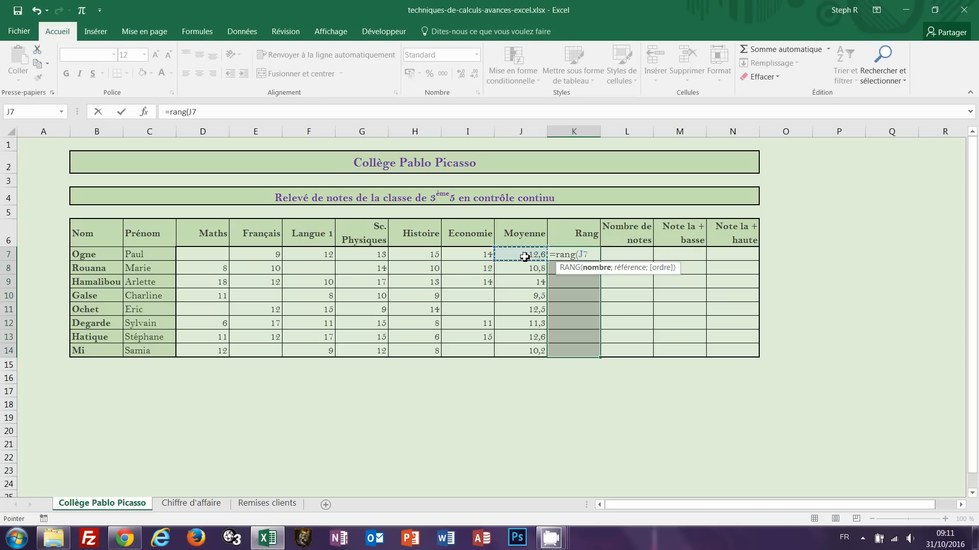
text(;)
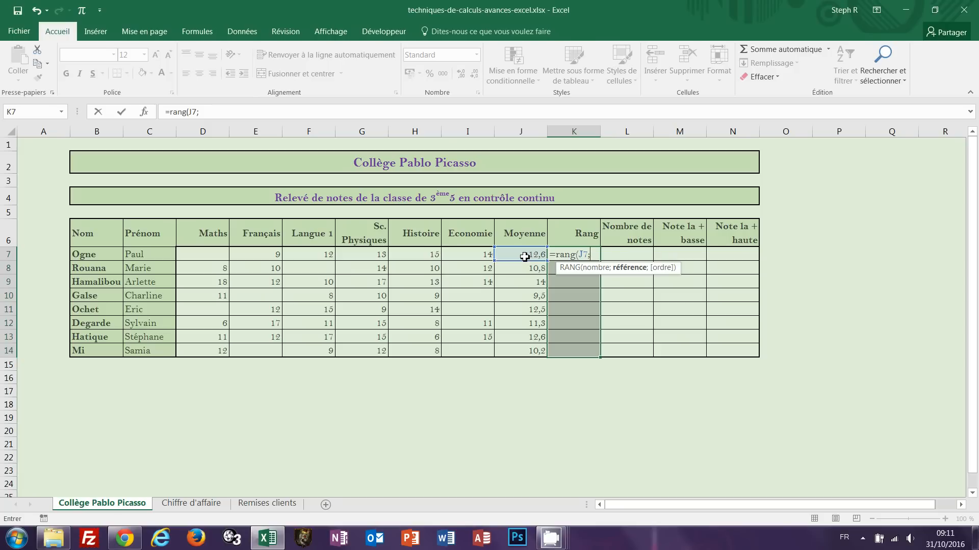
drag(525, 257, 525, 355)
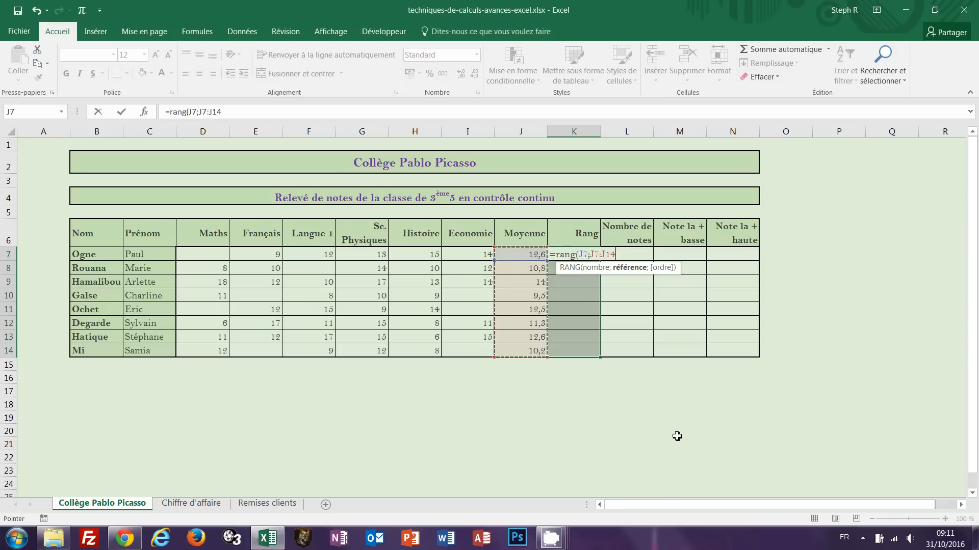
text(;)
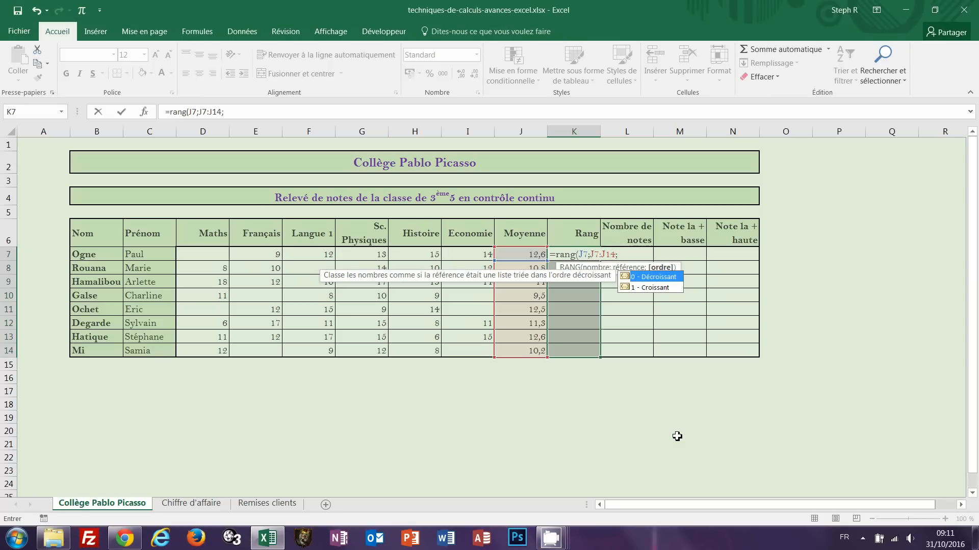
text(0))
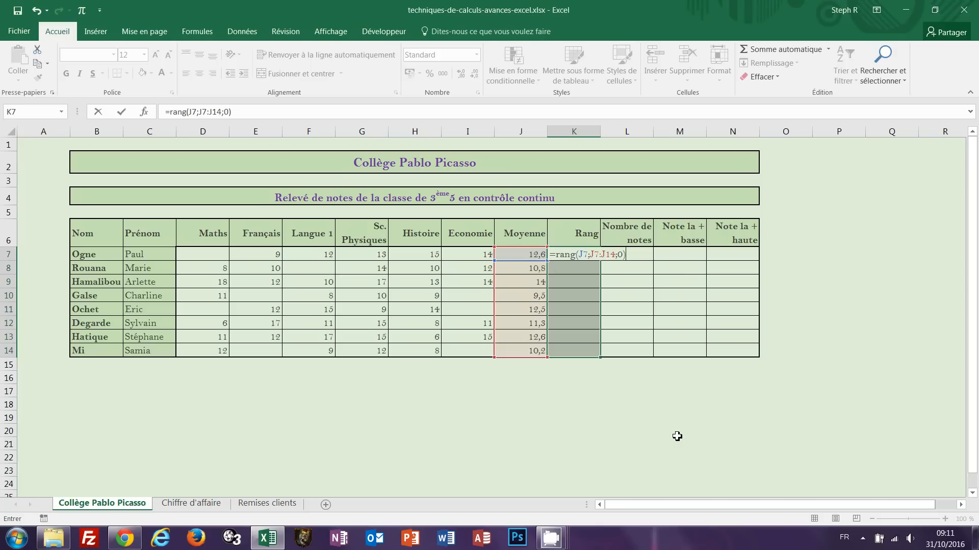
key(ctrl+Return)
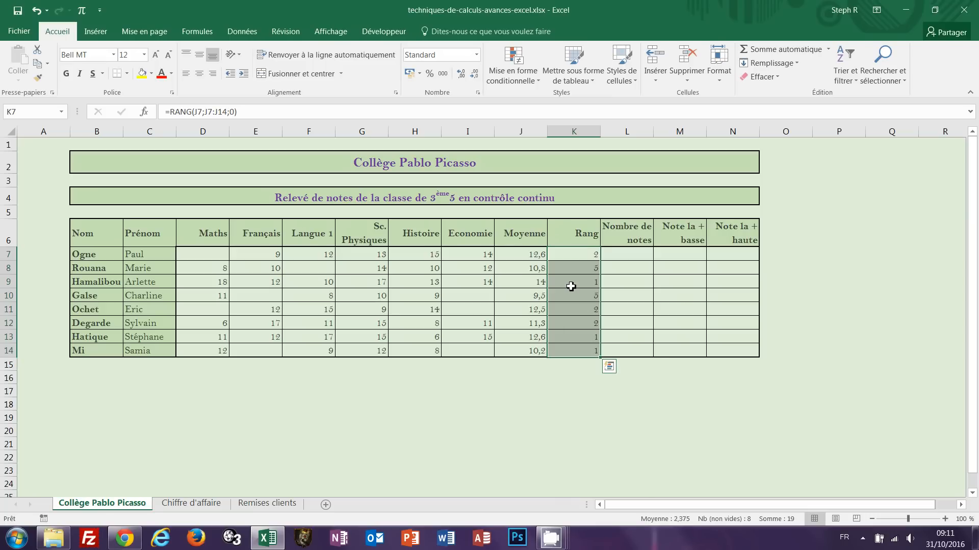
click(541, 283)
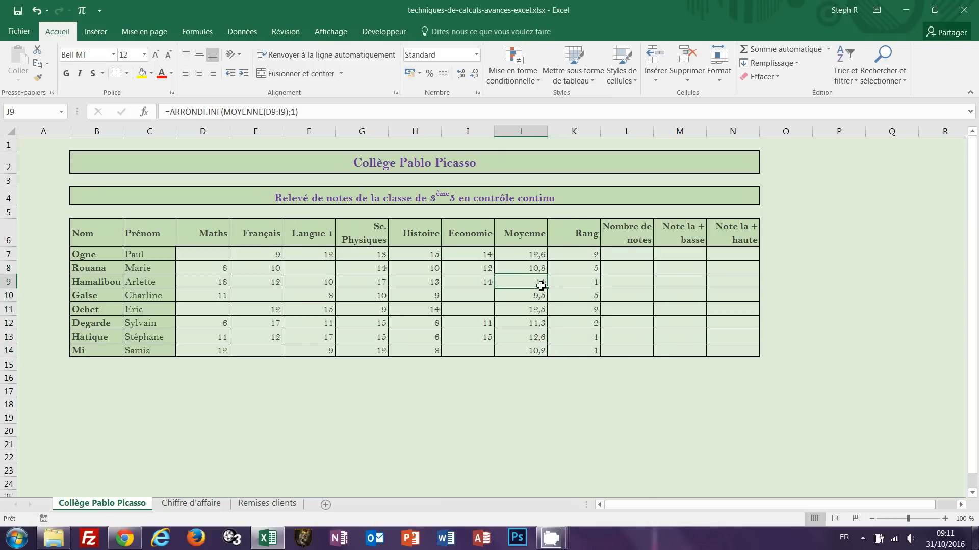
Step: Compare the averages in the Moyenne column with the ranks in the Rang column for rows 9 to 14
click(595, 285)
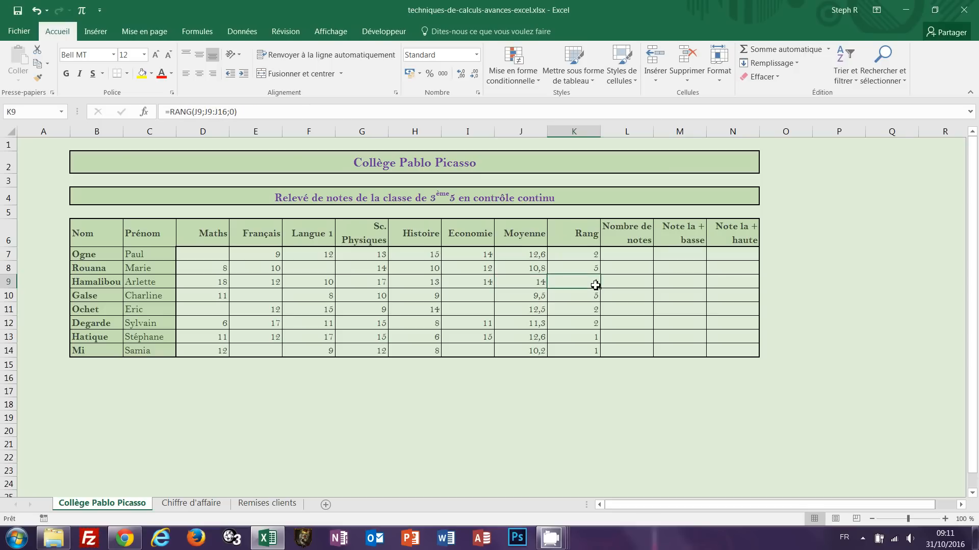
click(578, 312)
click(529, 314)
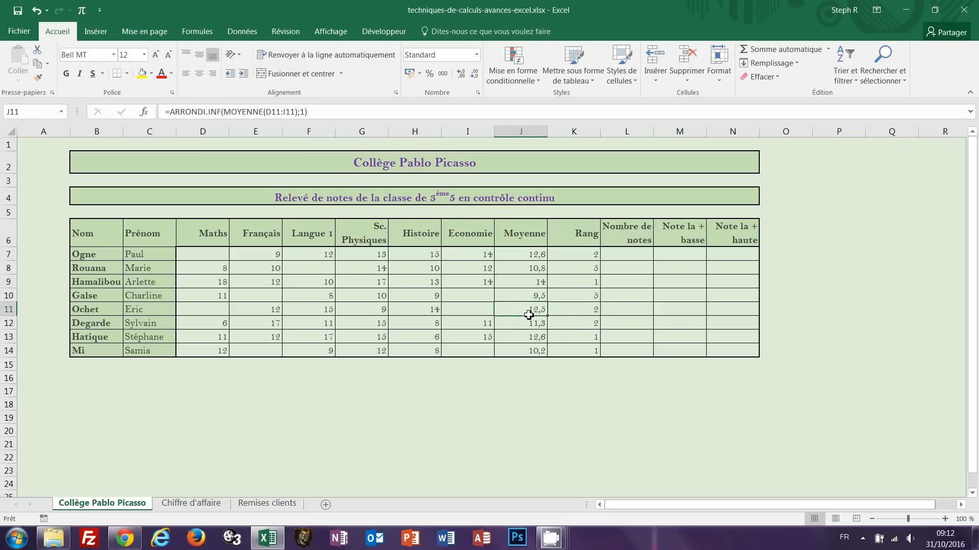
click(529, 324)
click(593, 321)
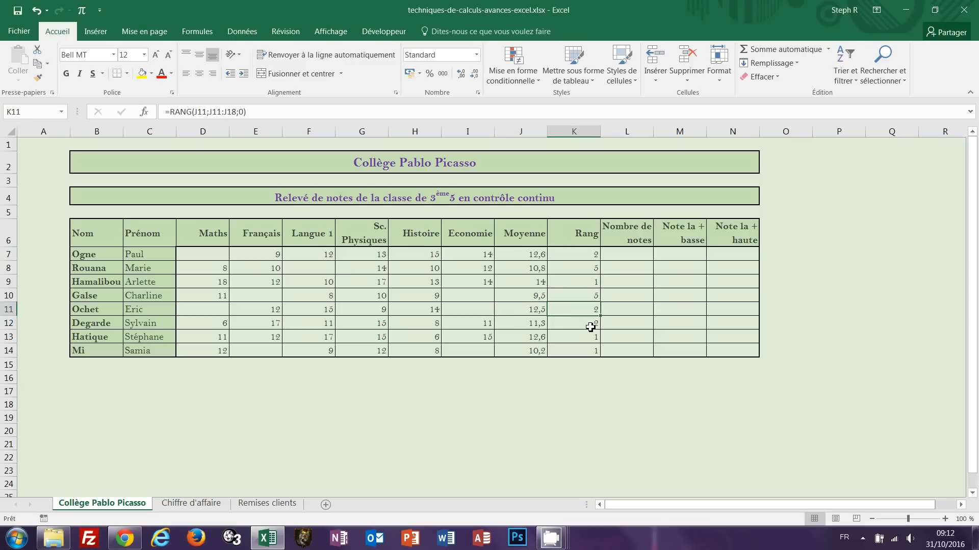
click(537, 341)
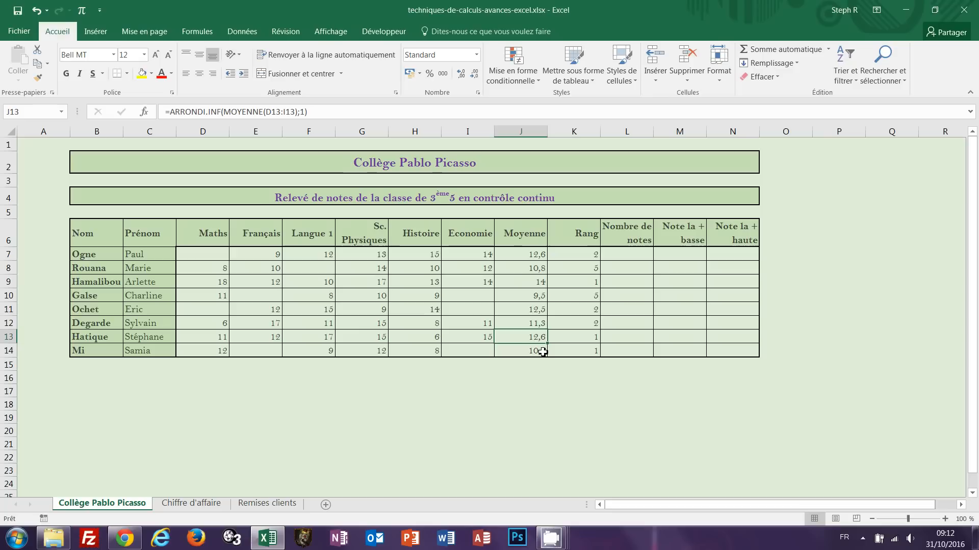
click(584, 337)
click(590, 351)
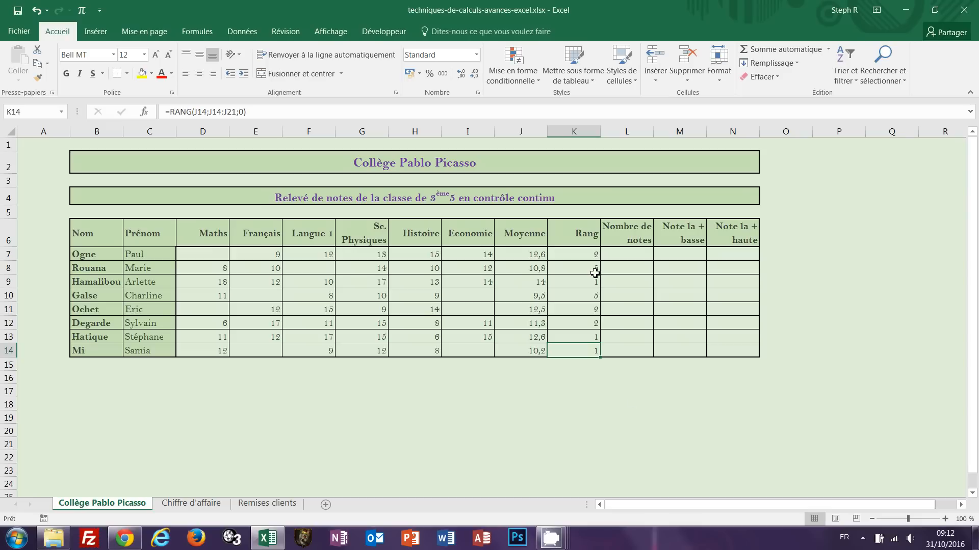
Step: Inspect the cell references used by the rank formulas in K7, K8, K10 and K13
click(589, 256)
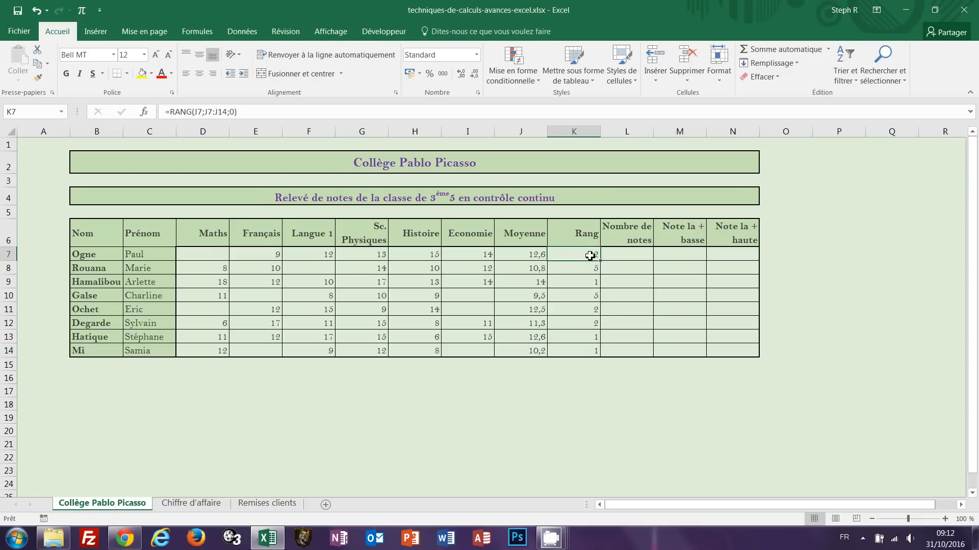
double_click(589, 255)
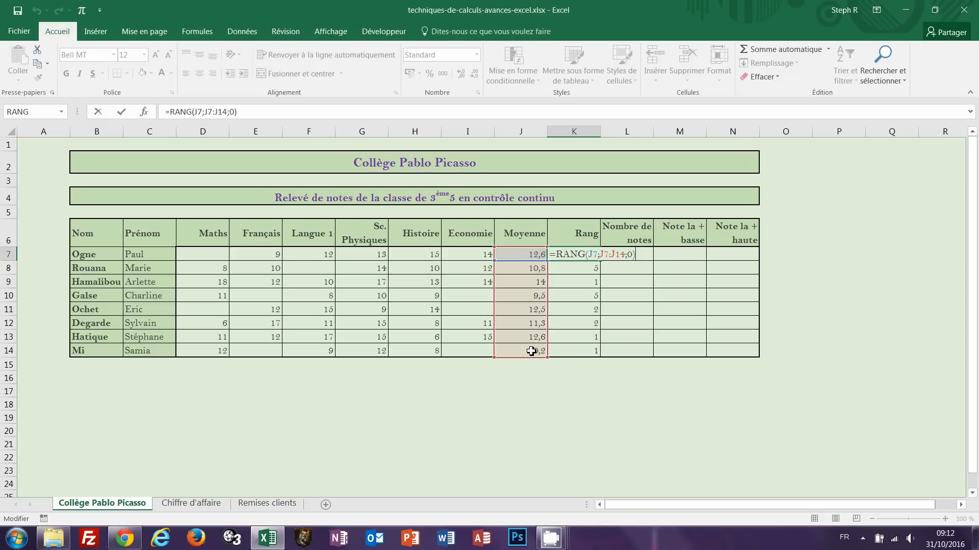
key(ctrl+Return)
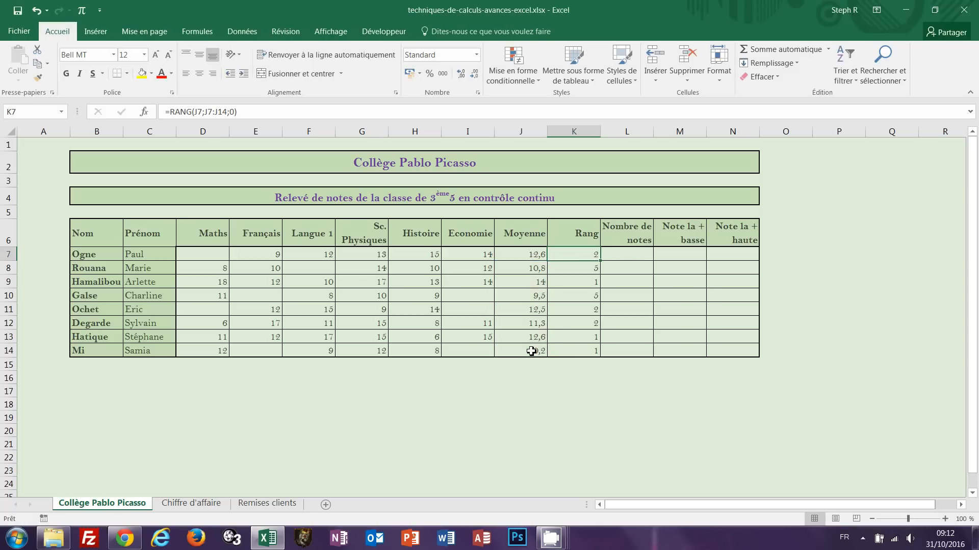
click(593, 267)
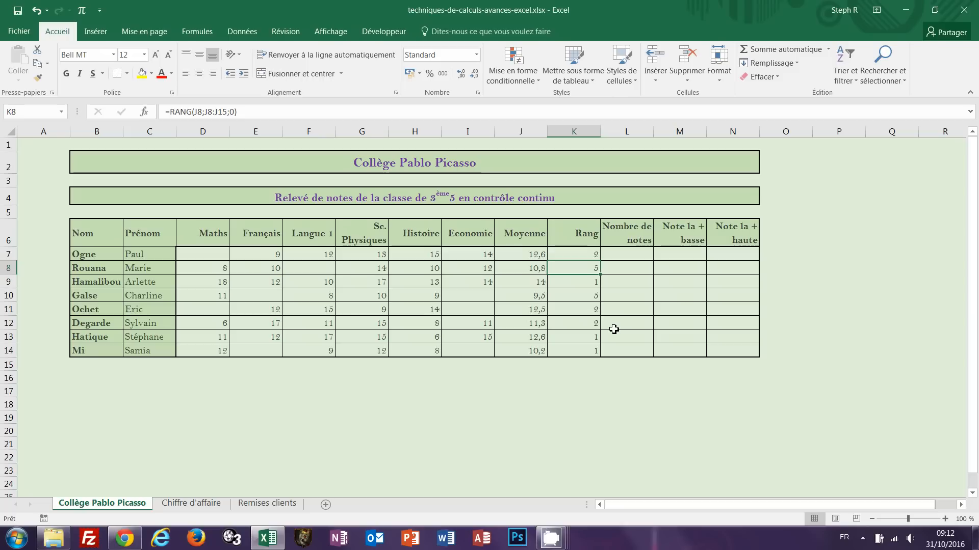
click(590, 295)
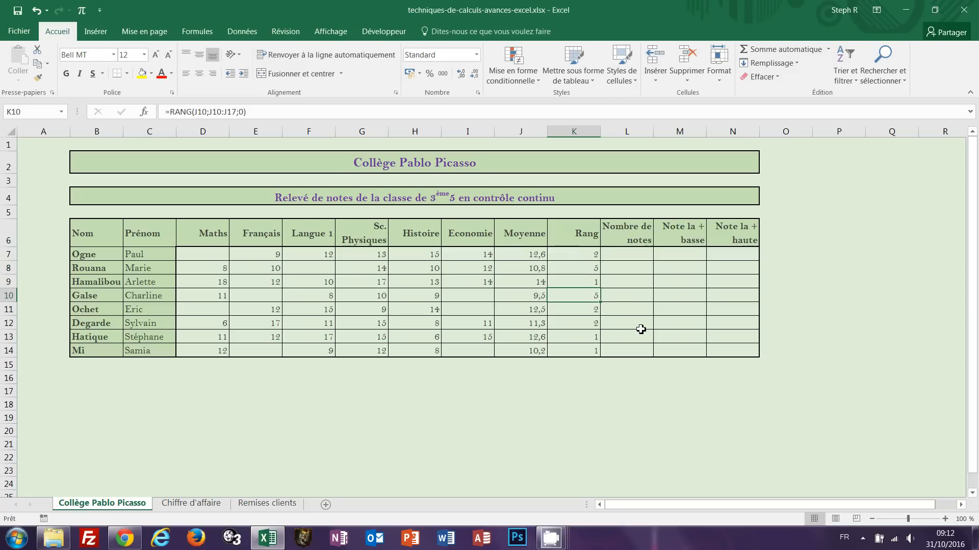
key(F2)
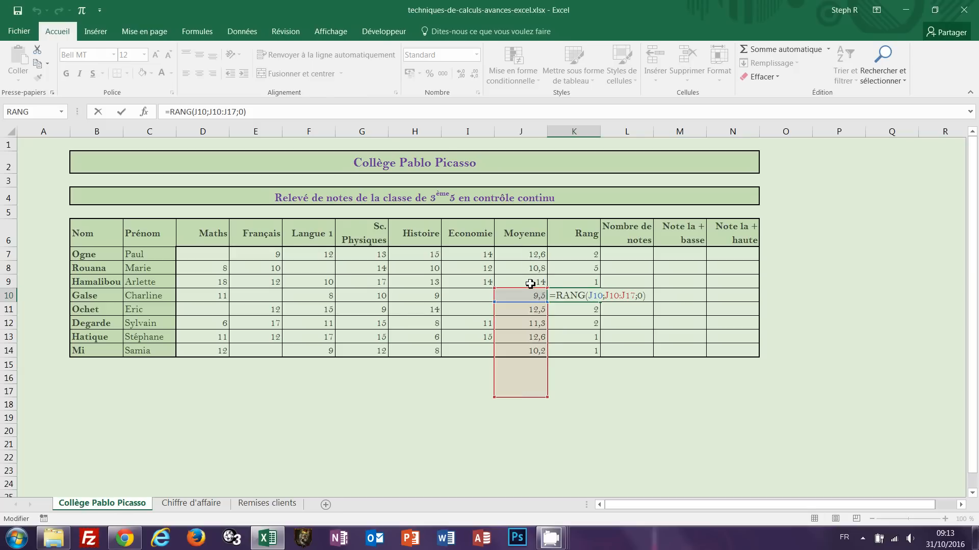
key(Escape)
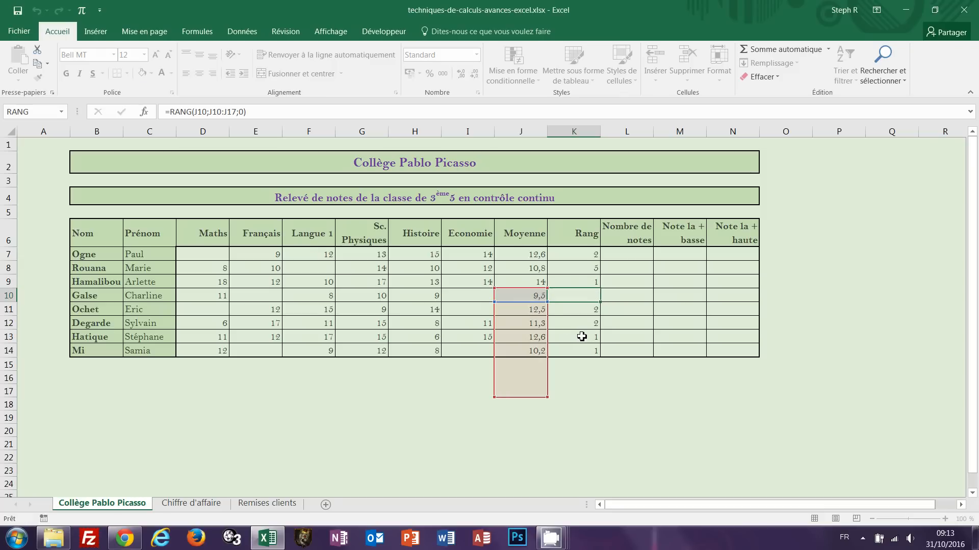
click(581, 337)
key(F2)
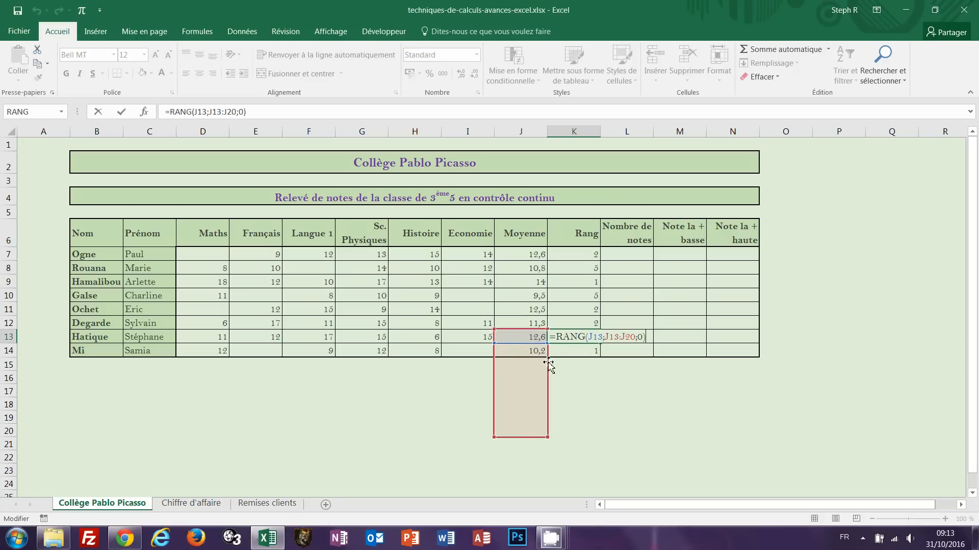
key(Escape)
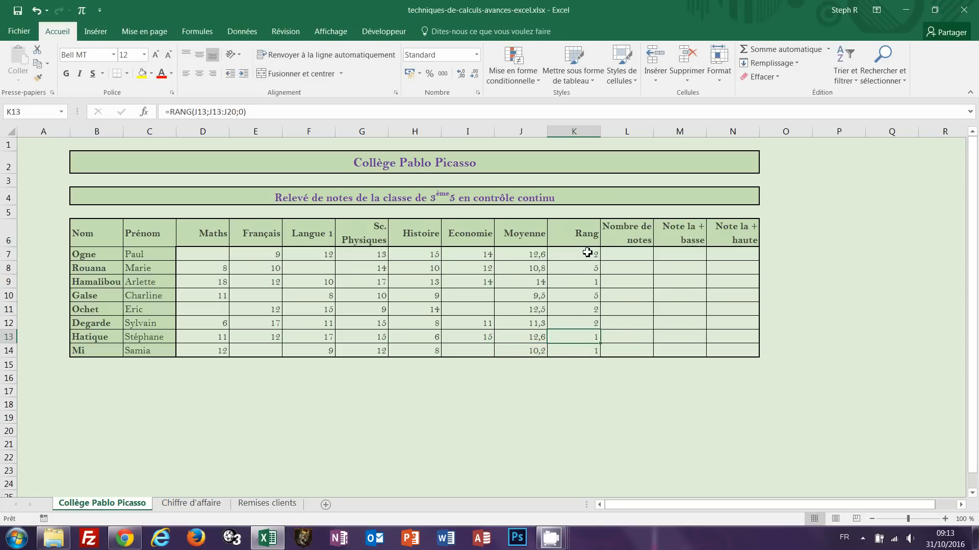
Step: Make the reference range absolute throughout K7:K14 by changing the rank formula to =RANG(J7;$J$7:$J$14;0)
drag(586, 253, 590, 350)
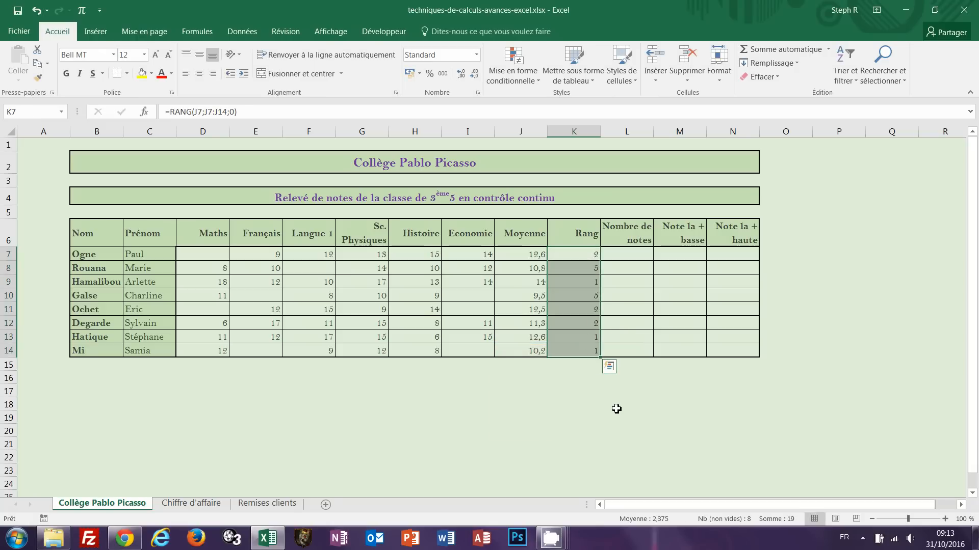
key(F2)
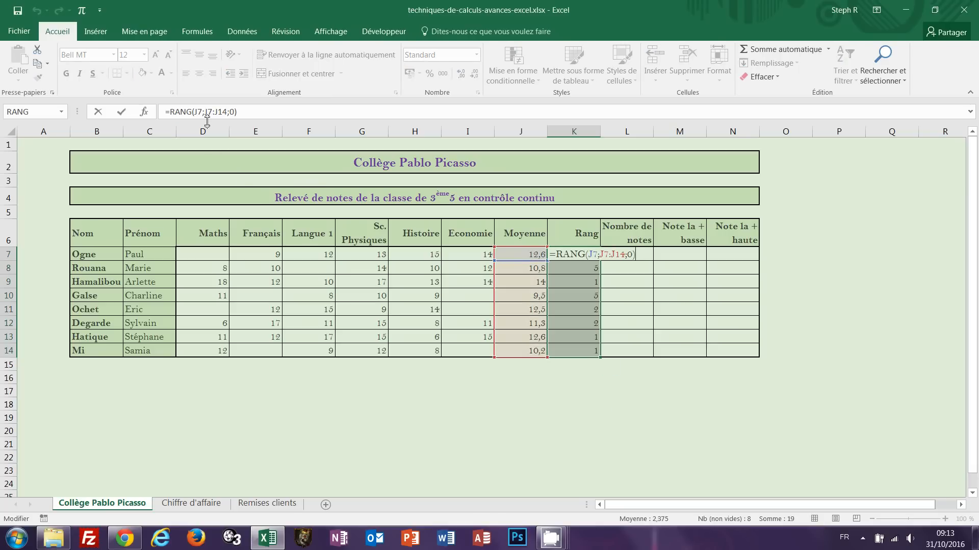
click(611, 255)
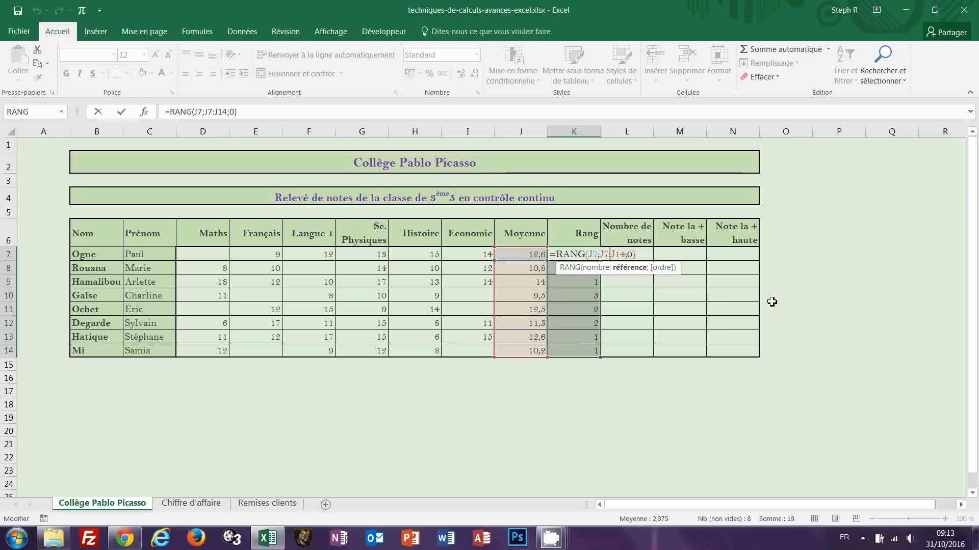
key(F4)
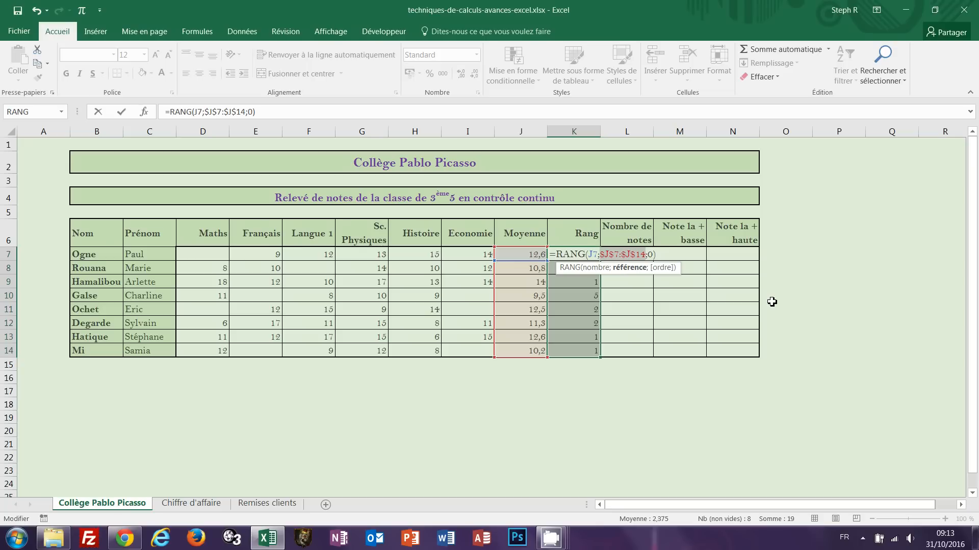
key(ctrl+Return)
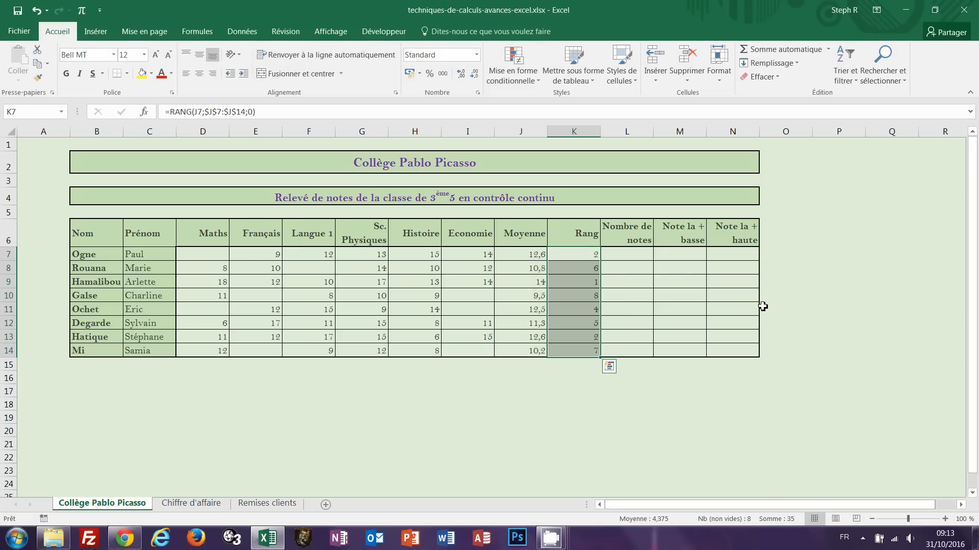
Step: Check several averages and ranks against each other and inspect the references of the rank formula in K13
click(571, 281)
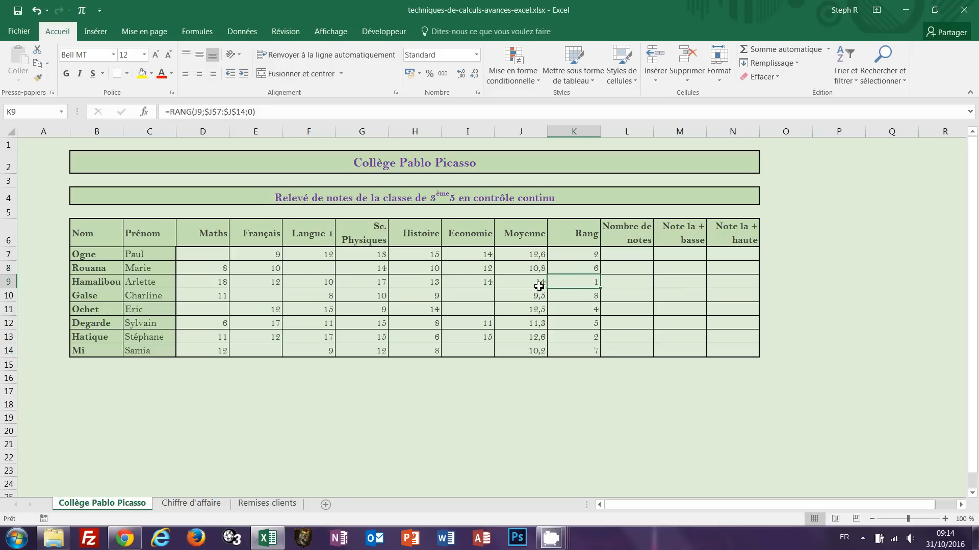
click(538, 337)
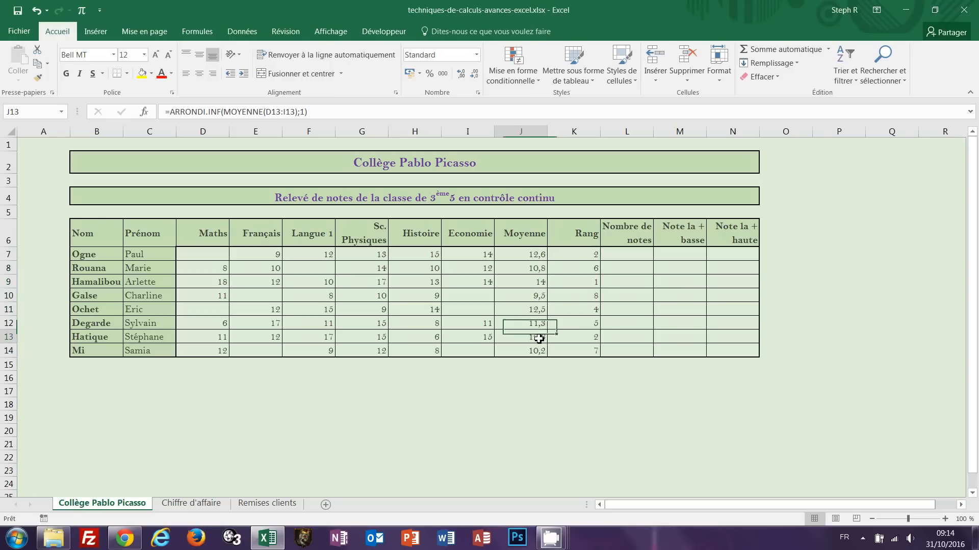
click(530, 257)
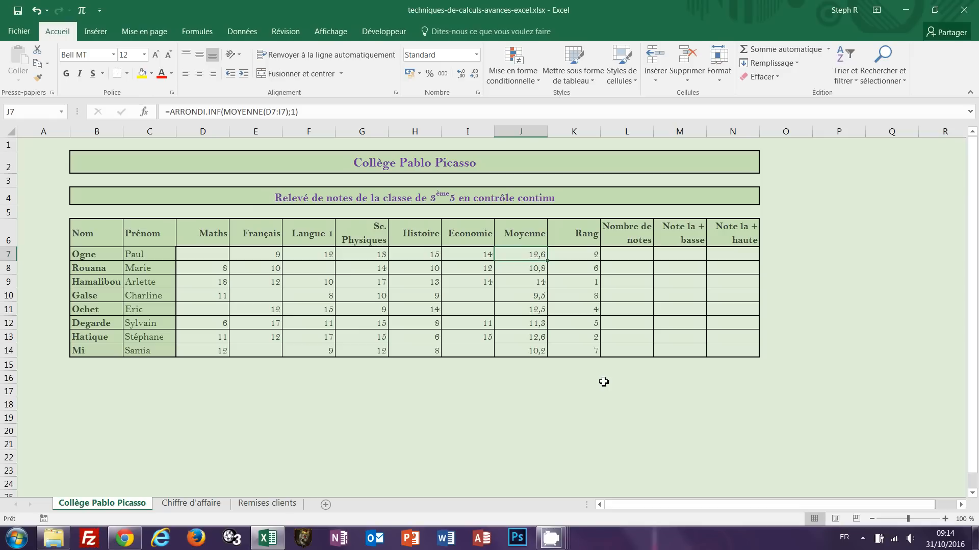
click(552, 311)
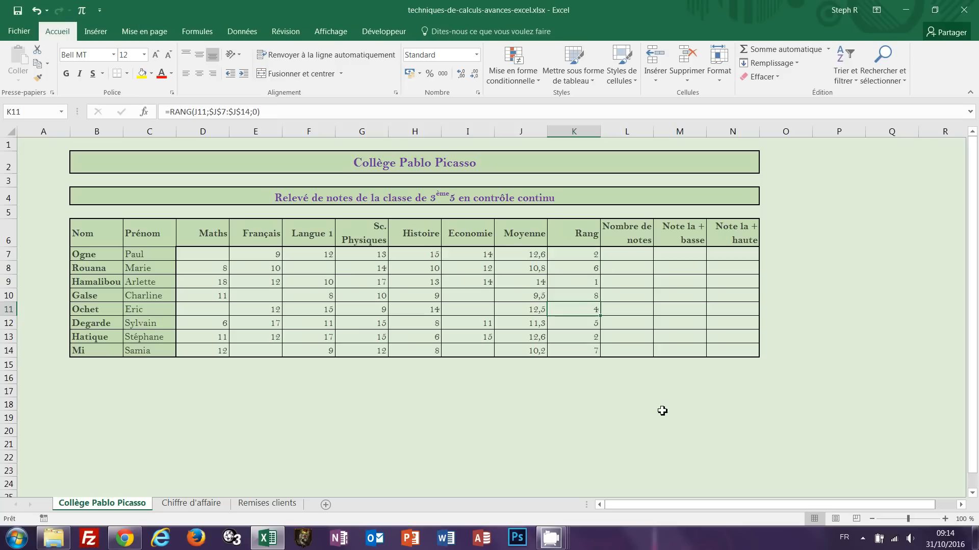
click(586, 340)
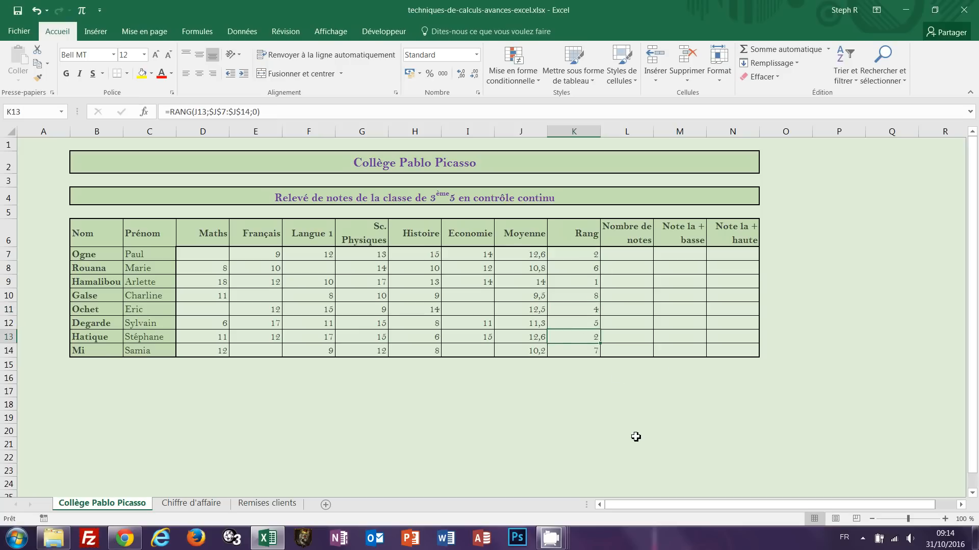
key(F2)
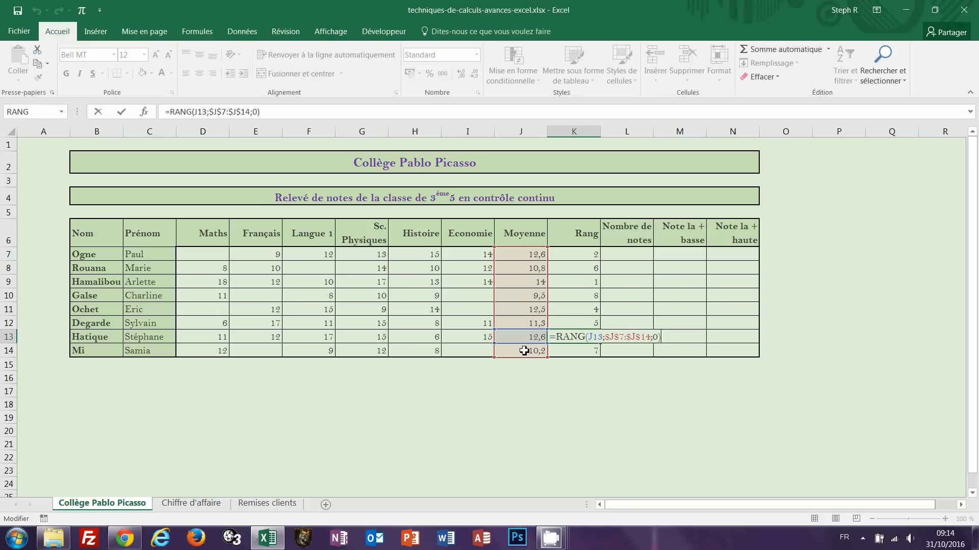
key(ctrl+Return)
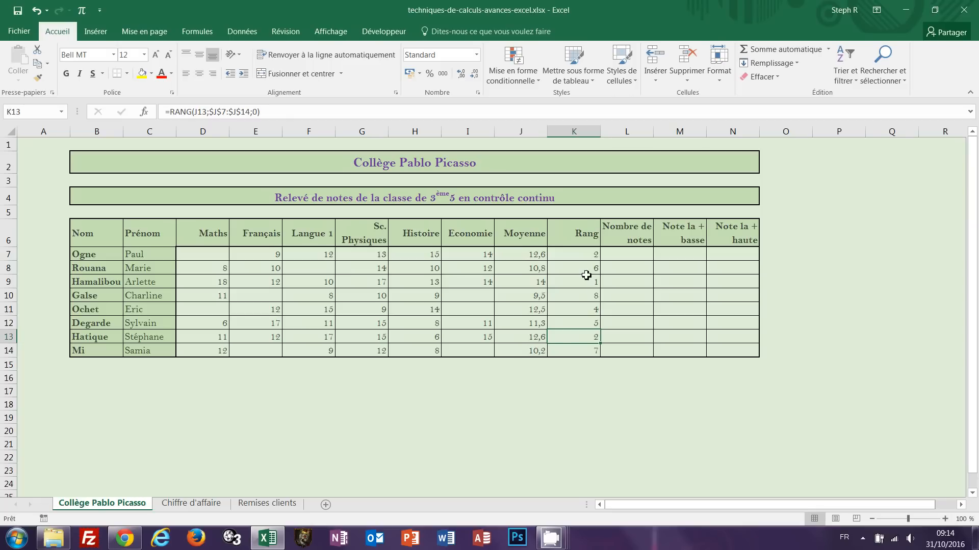
Step: Clear the rank formulas from the Rang column, K7:K14
drag(582, 253, 587, 352)
key(Delete)
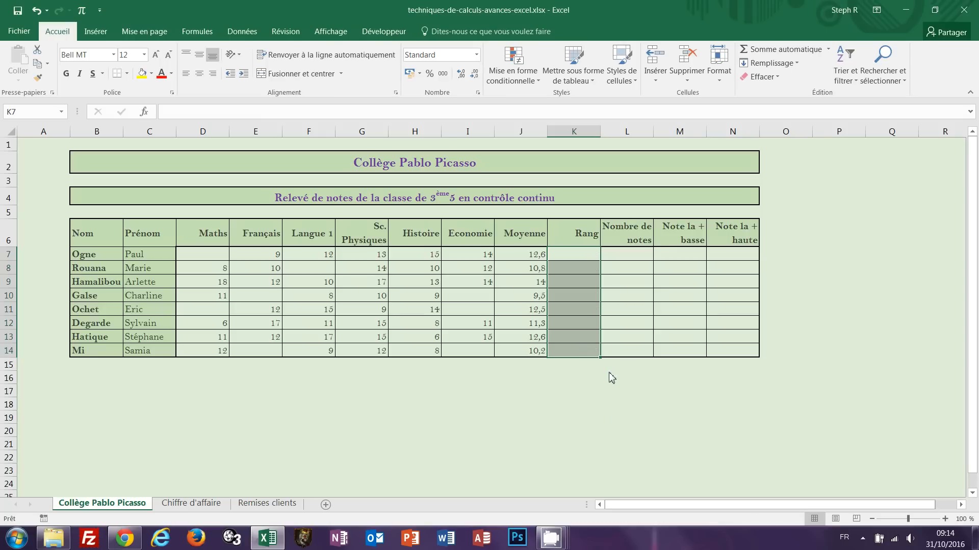
click(594, 387)
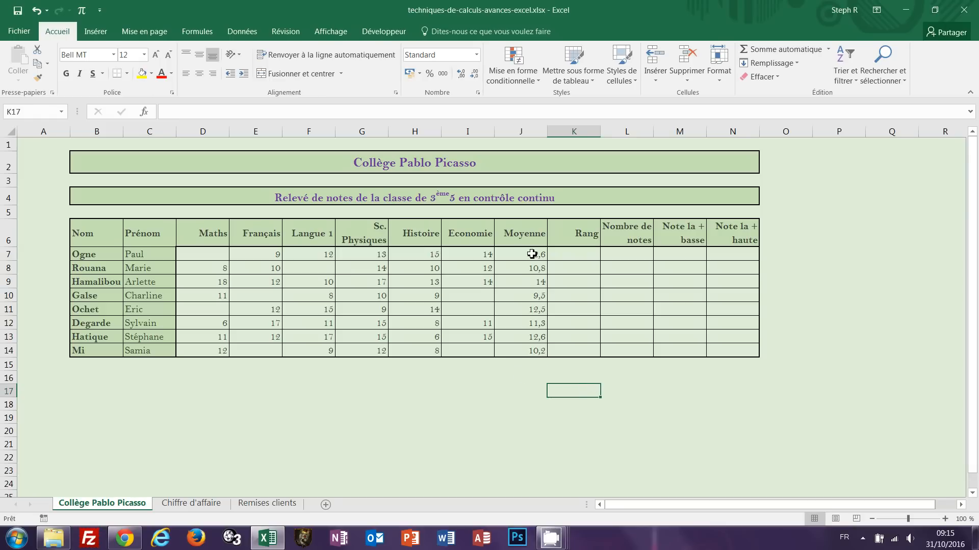
Step: Name the range J7:J14 "moyennes" and reselect it to check the name
drag(532, 255, 522, 352)
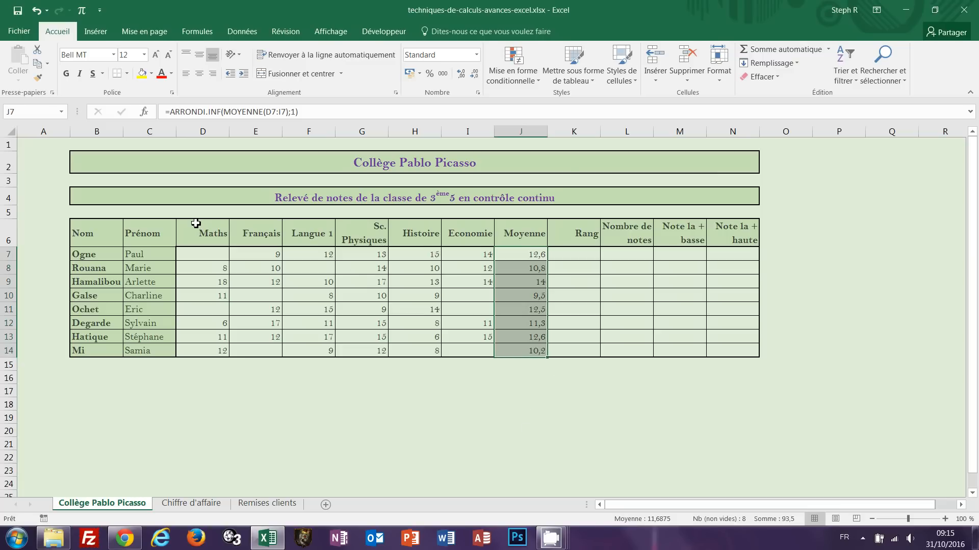
click(26, 113)
text(moyennes)
key(Return)
click(552, 434)
drag(522, 254, 520, 351)
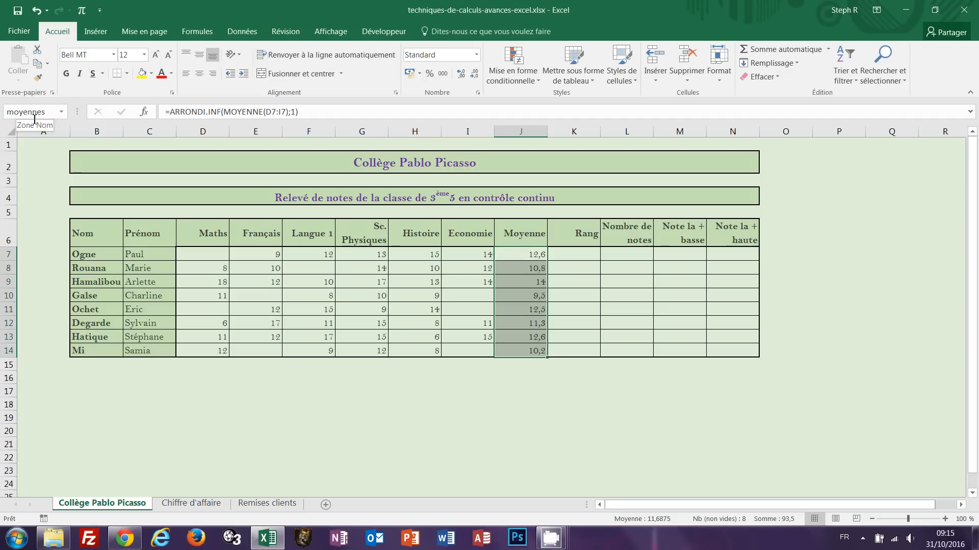
Step: Try entering the rank formula =RANG(J7;moyennes;0) in K7 alone, with the named range as reference
click(566, 256)
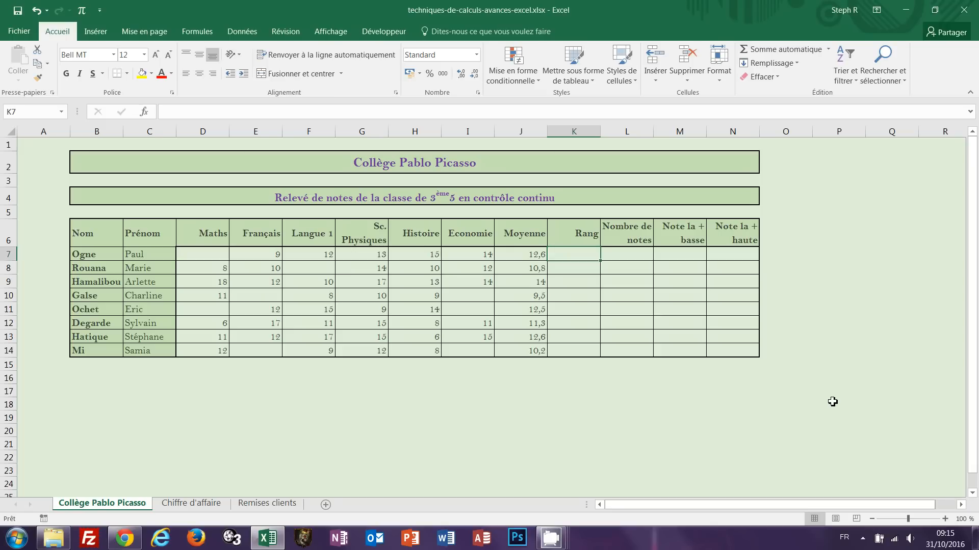
text(=)
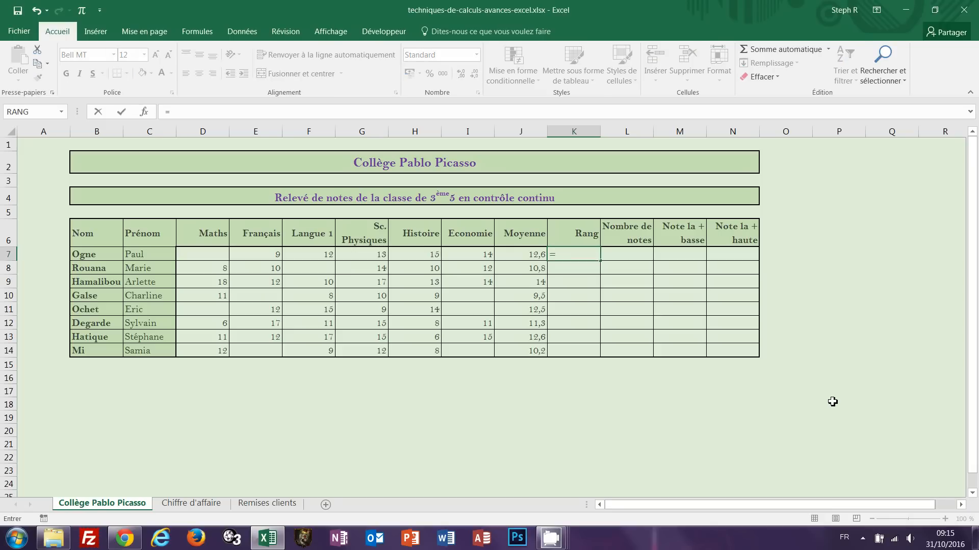
text(ran)
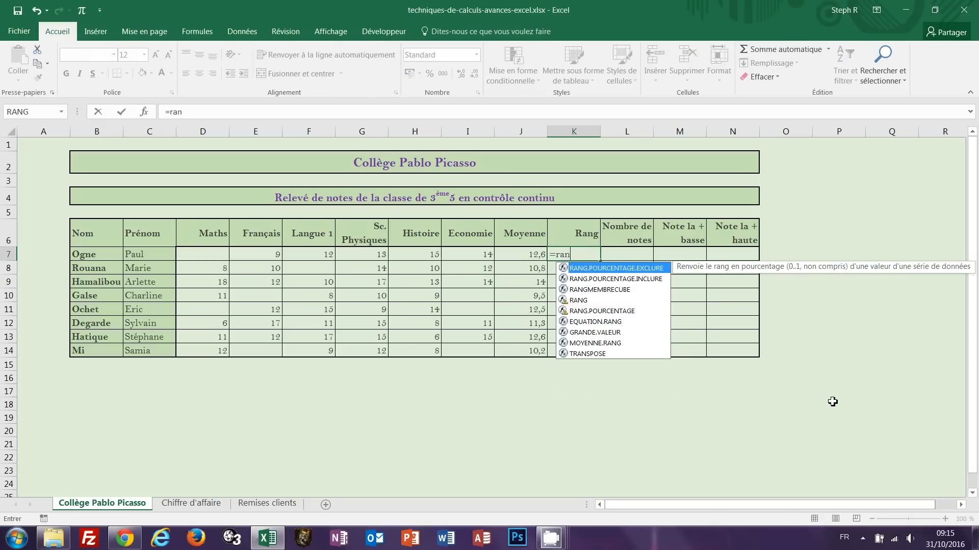
text(g()
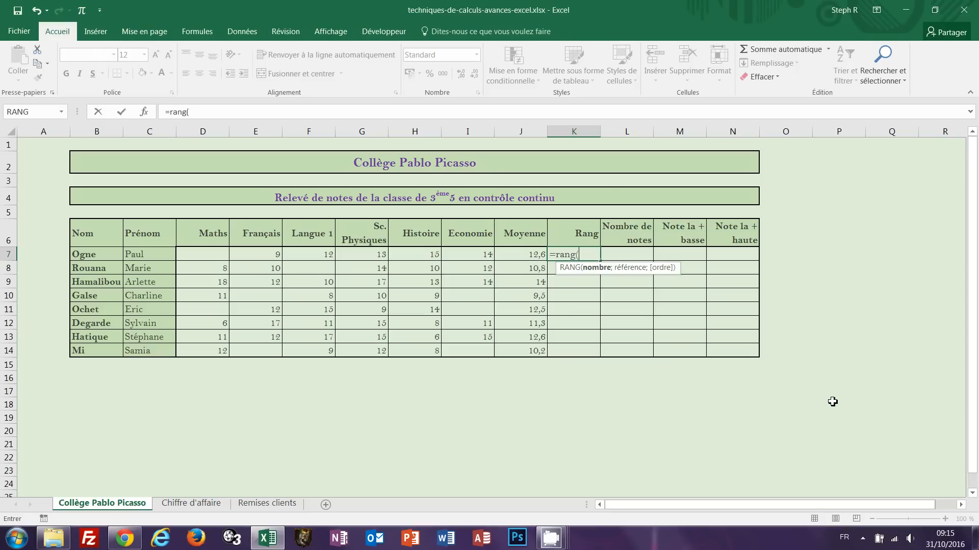
click(525, 256)
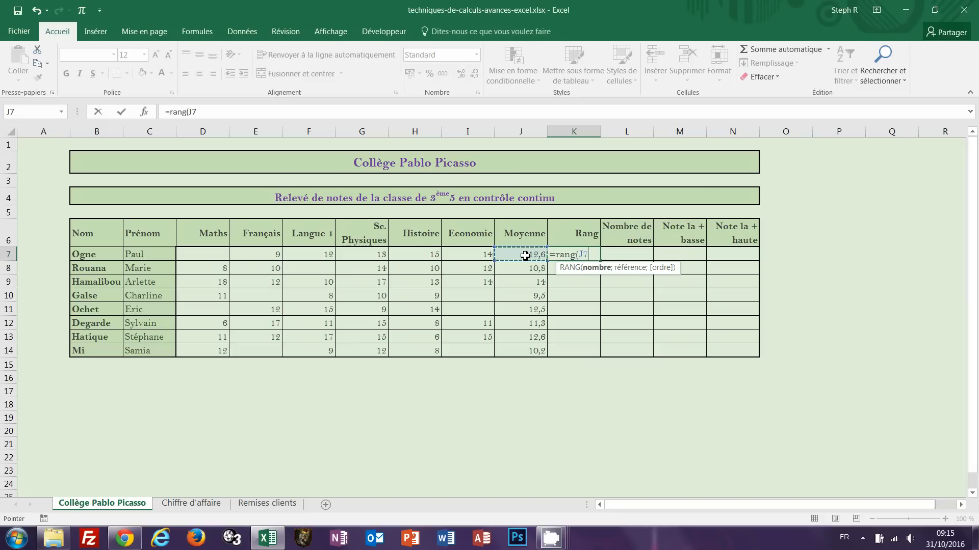
text(;)
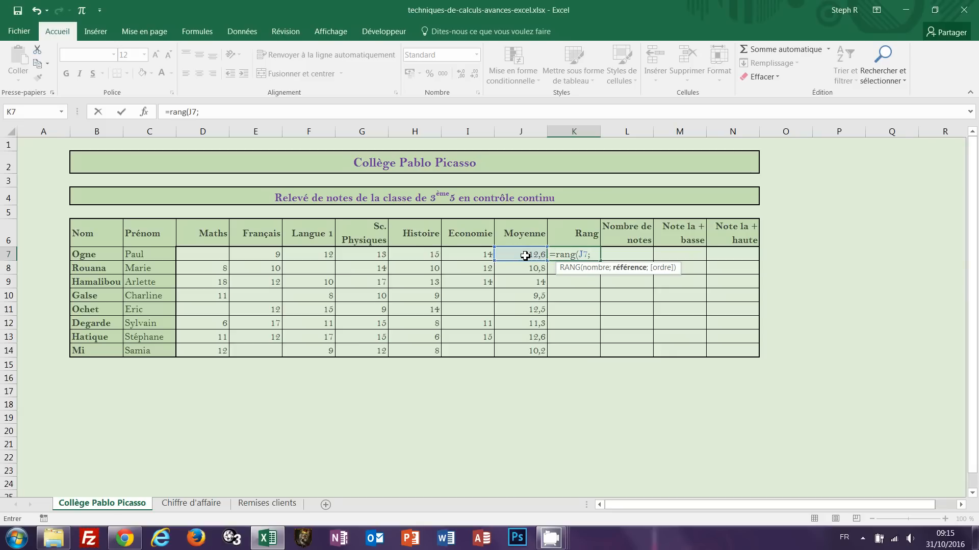
text(m)
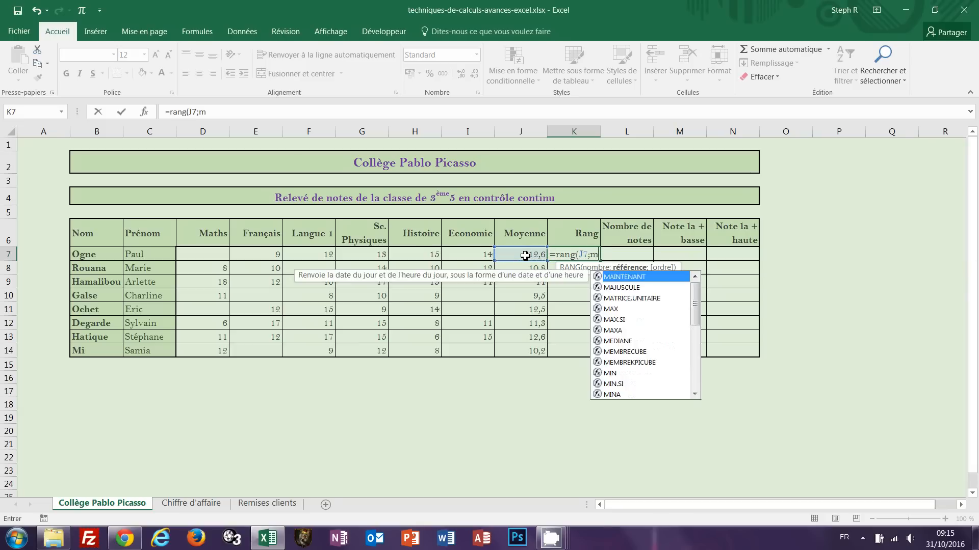
text(oyennes)
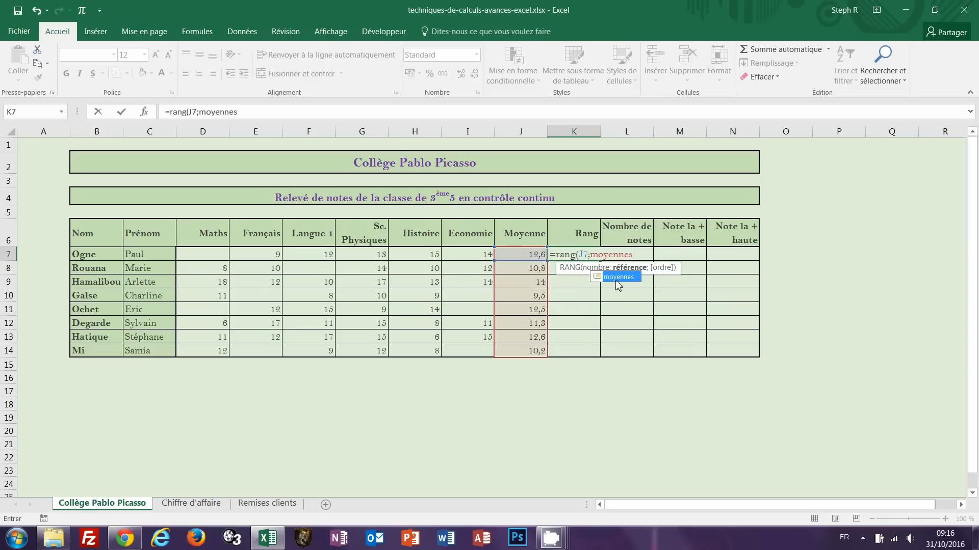
text(;)
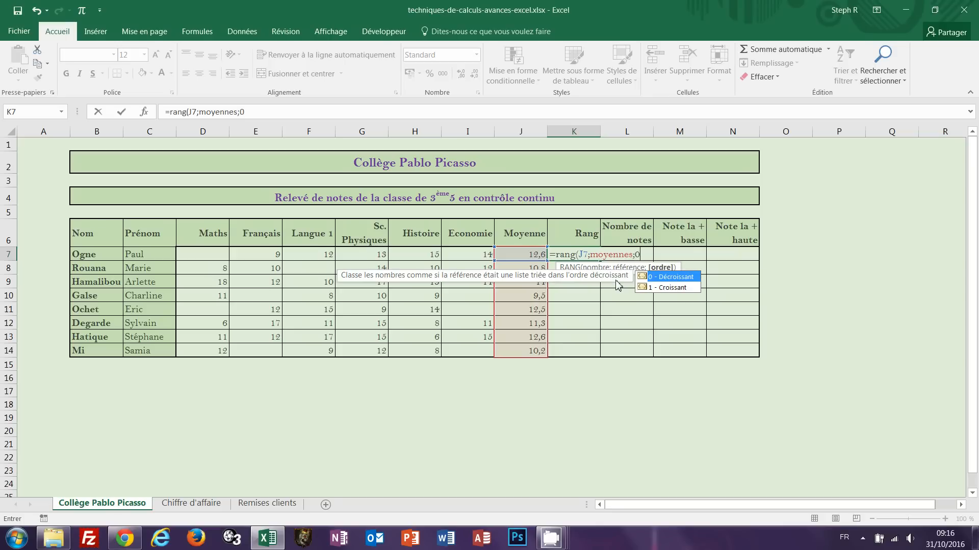
text(0))
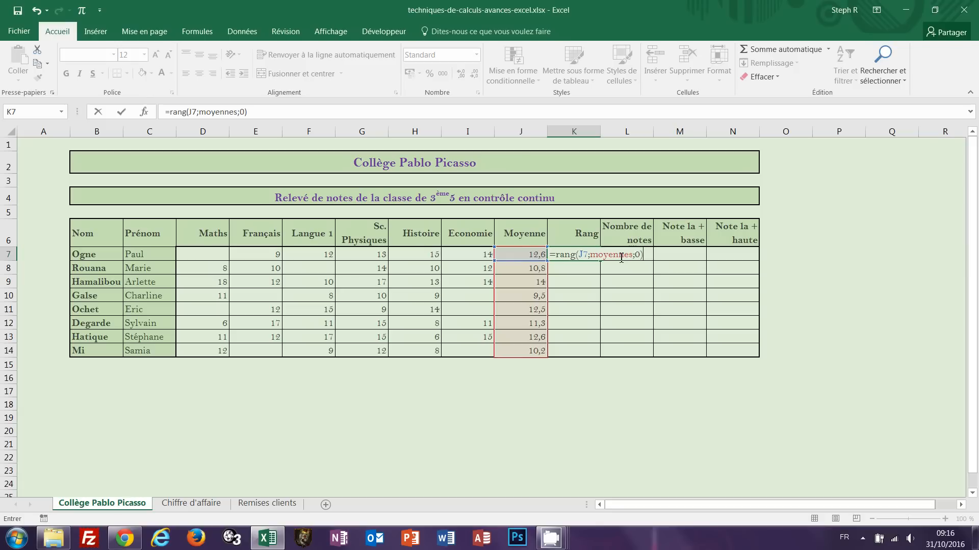
key(ctrl+Return)
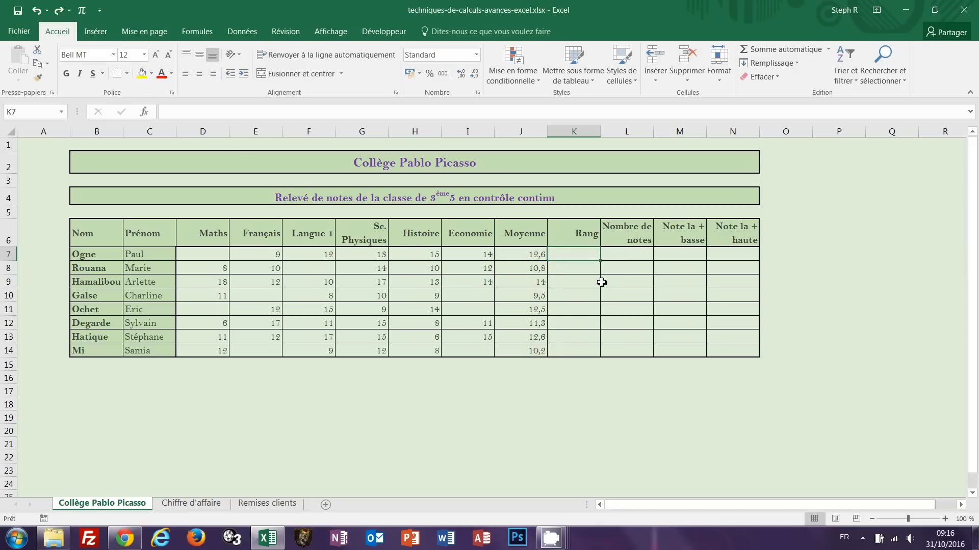
Step: Fill the Rang column, K7:K14, with =RANG(J7;moyennes;0) and check the references of the formula in K13
drag(589, 253, 572, 347)
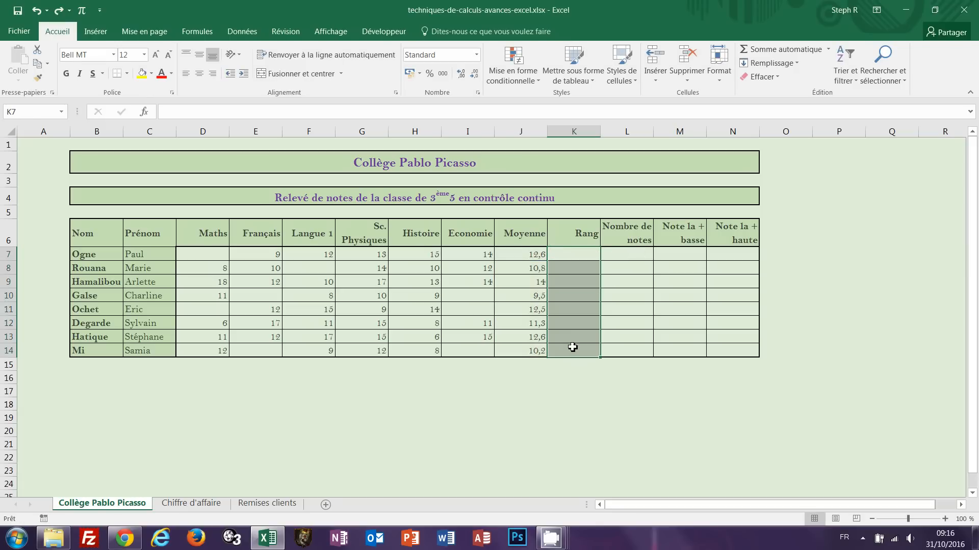
text(=)
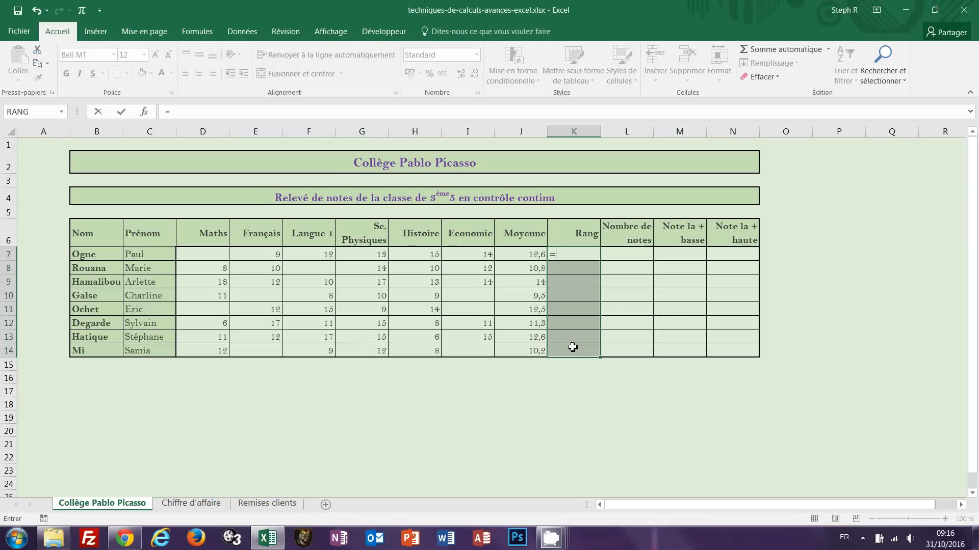
text(rang()
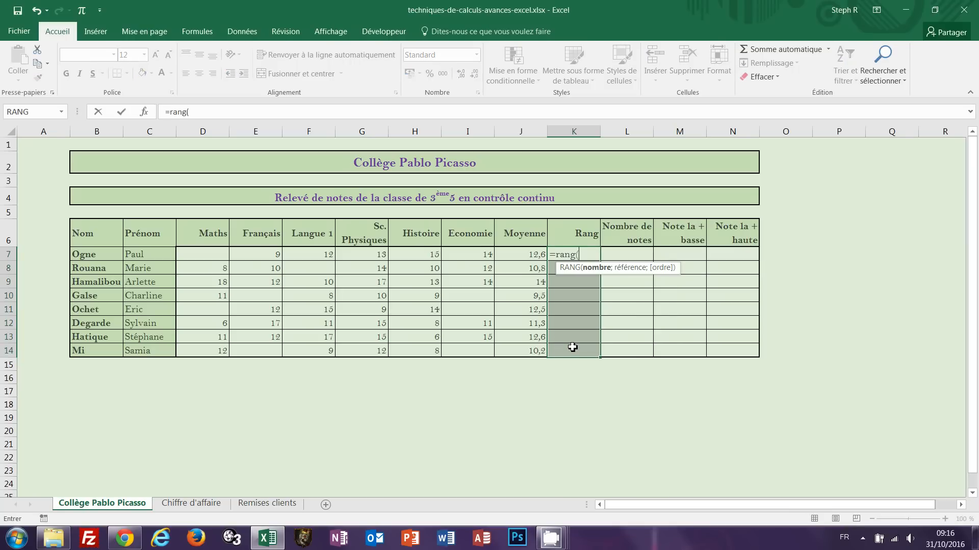
click(533, 256)
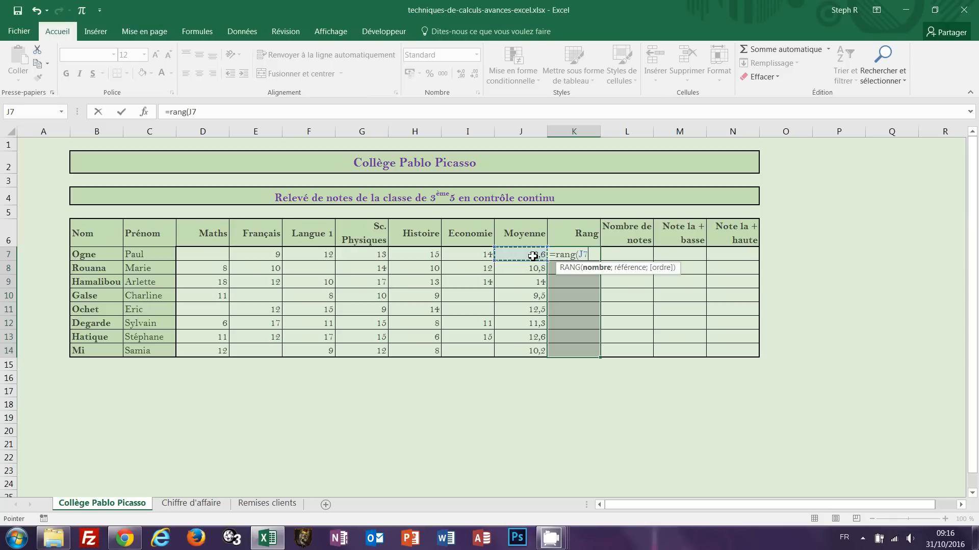
text(;moyennes)
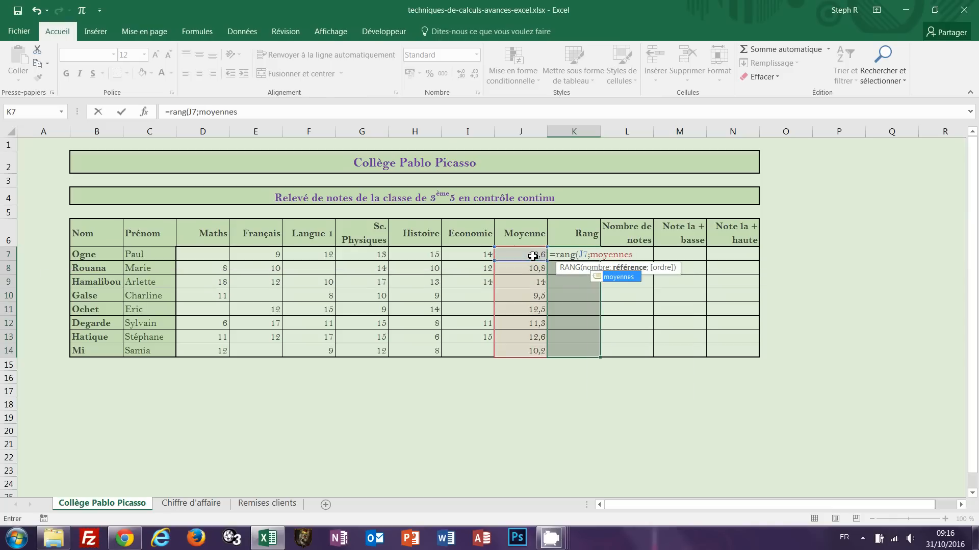
text(;0)
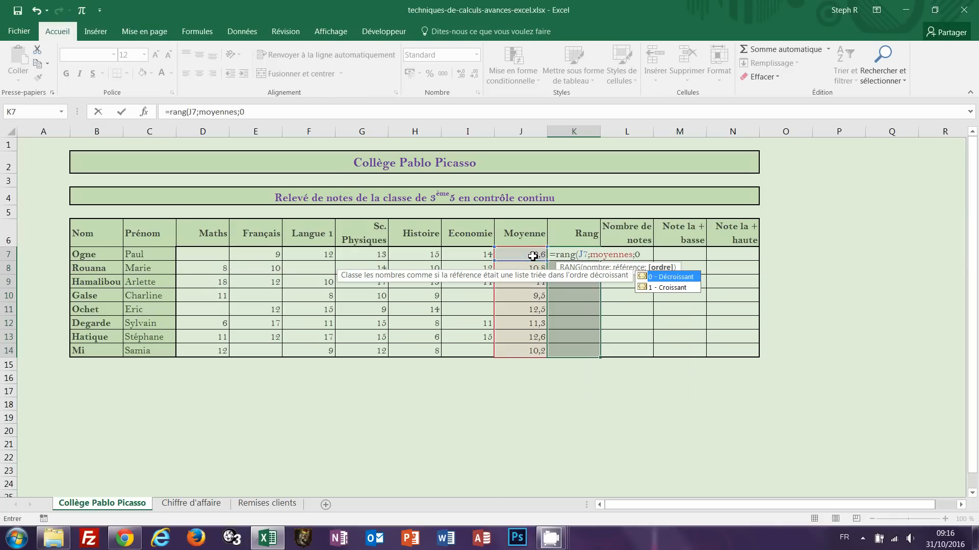
text())
key(ctrl+Return)
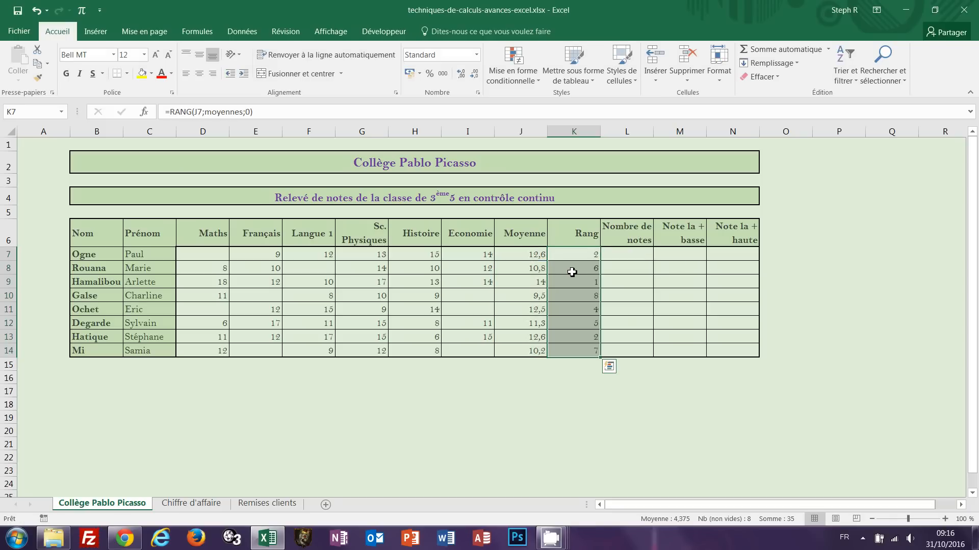
double_click(581, 336)
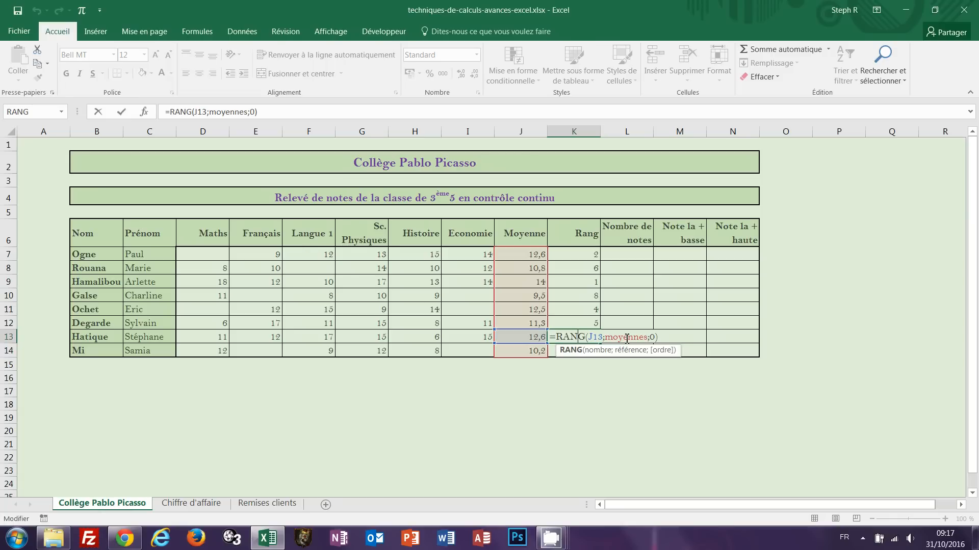
key(ctrl+Return)
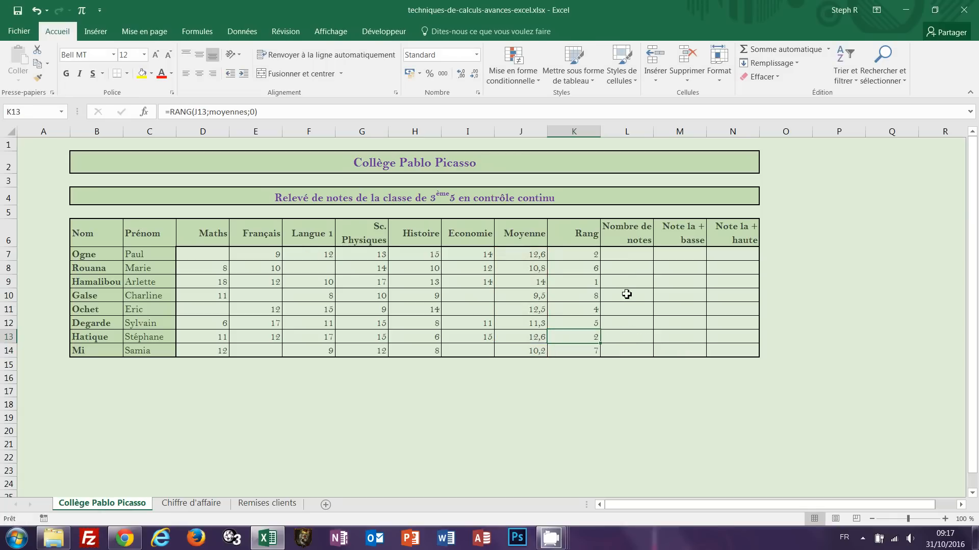
Step: Fill the Nombre de notes column, L7:L14, with =NBVAL(D7:I7) to count each pupil's grades
click(630, 261)
drag(630, 261, 629, 354)
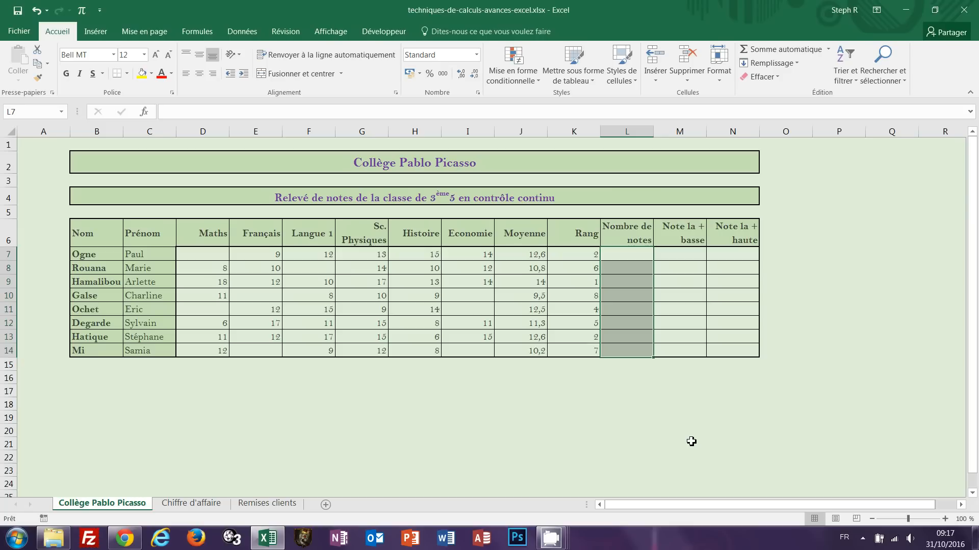
text(=)
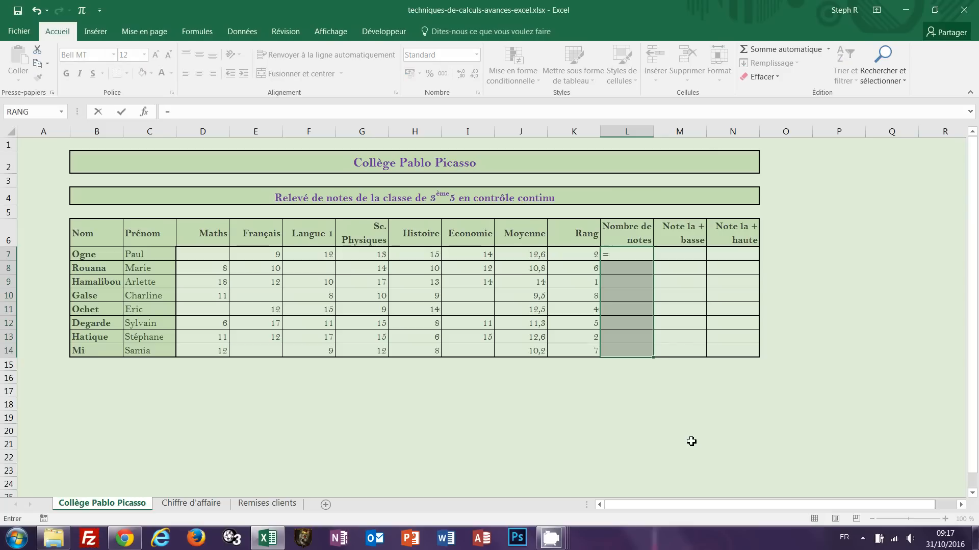
text(nbval)
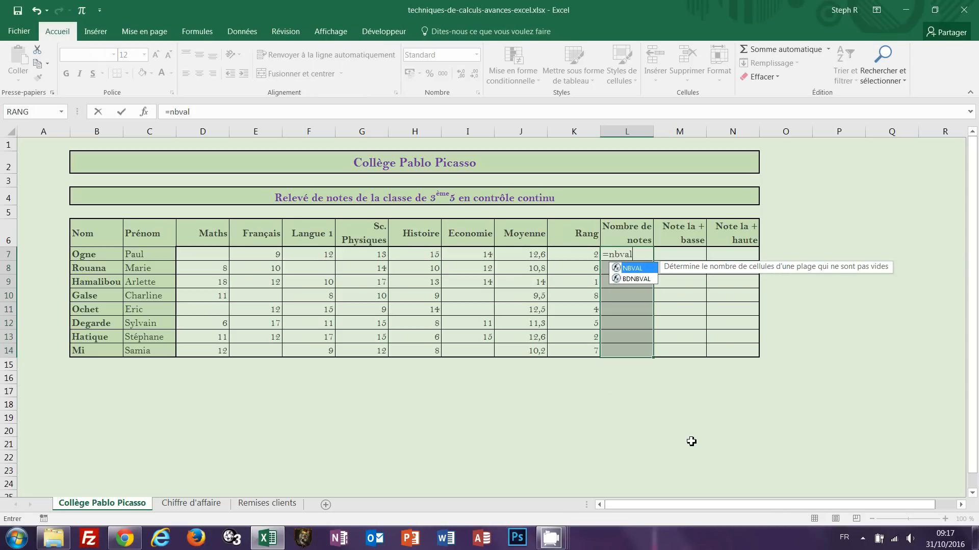
text(()
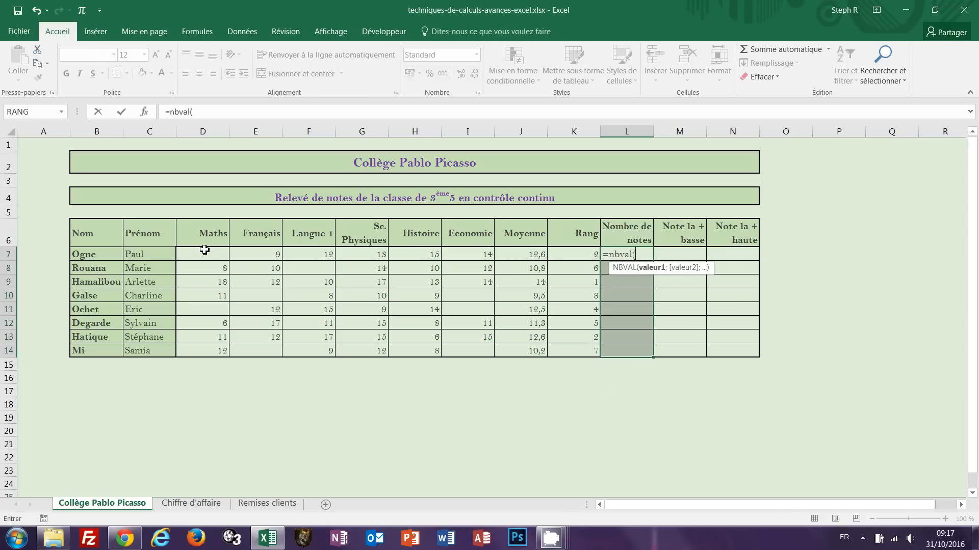
drag(204, 252, 468, 254)
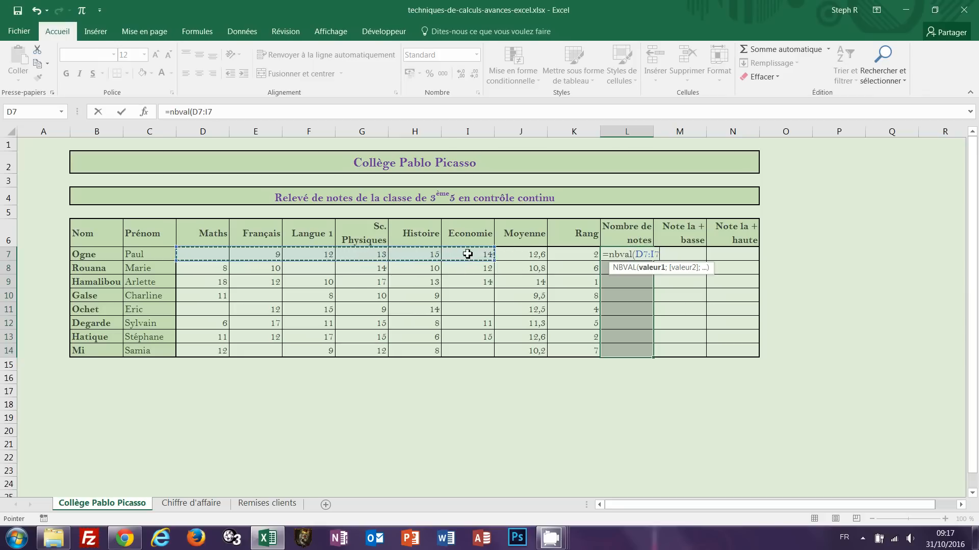
text())
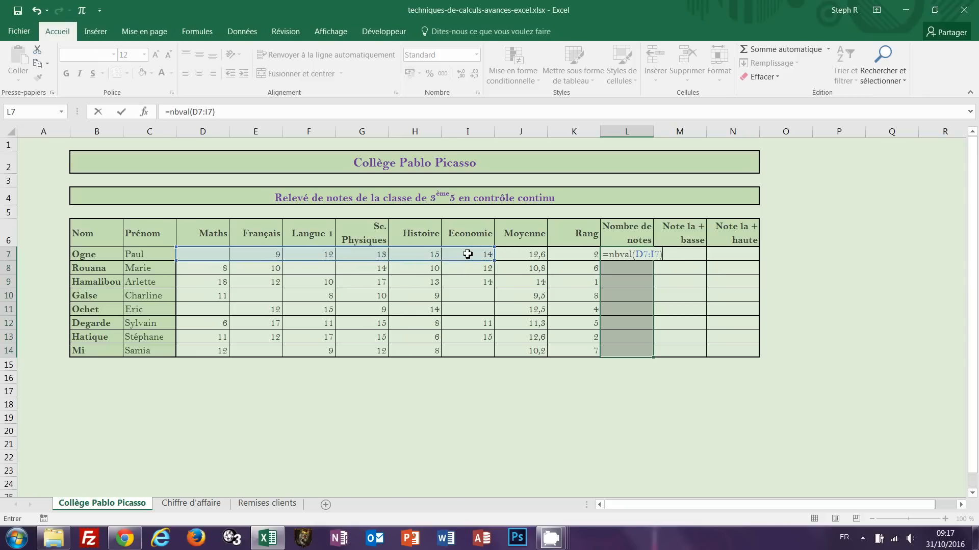
key(ctrl+Return)
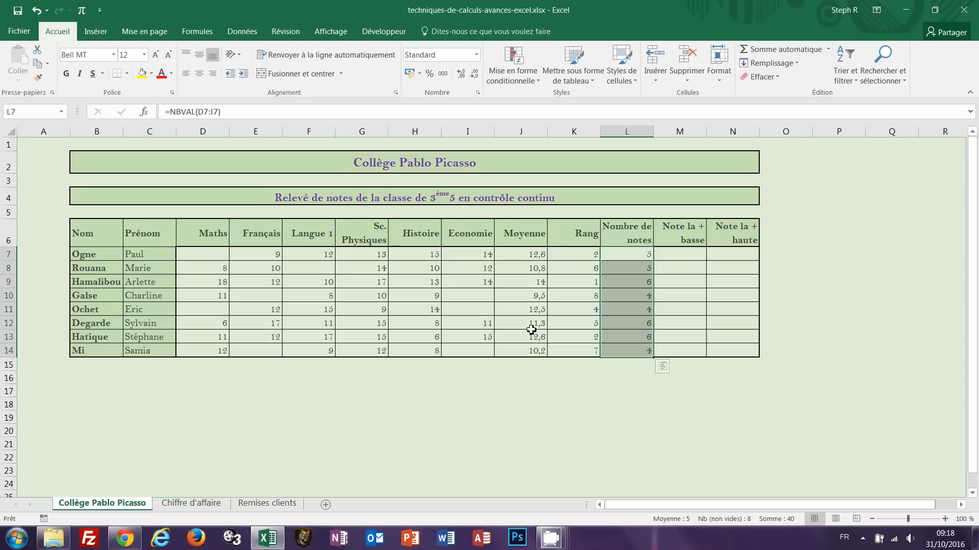
Step: Compare the averages in J9, J7 and J13 with the ranks and numbers of grades in their rows
click(538, 282)
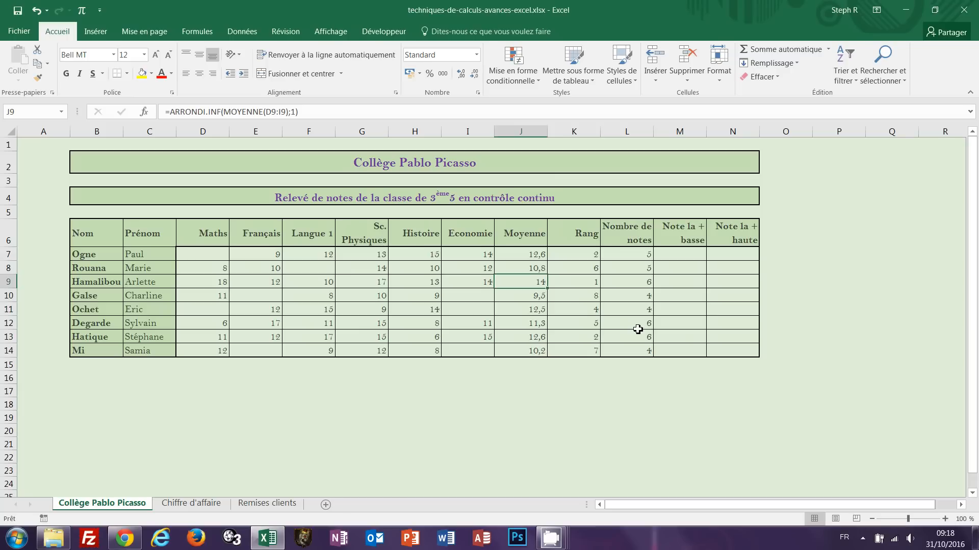
click(532, 255)
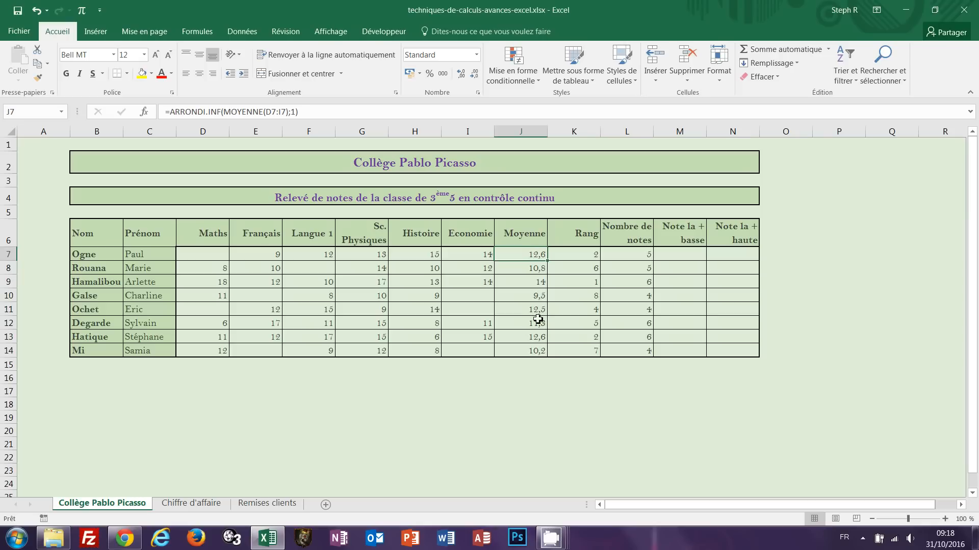
click(536, 338)
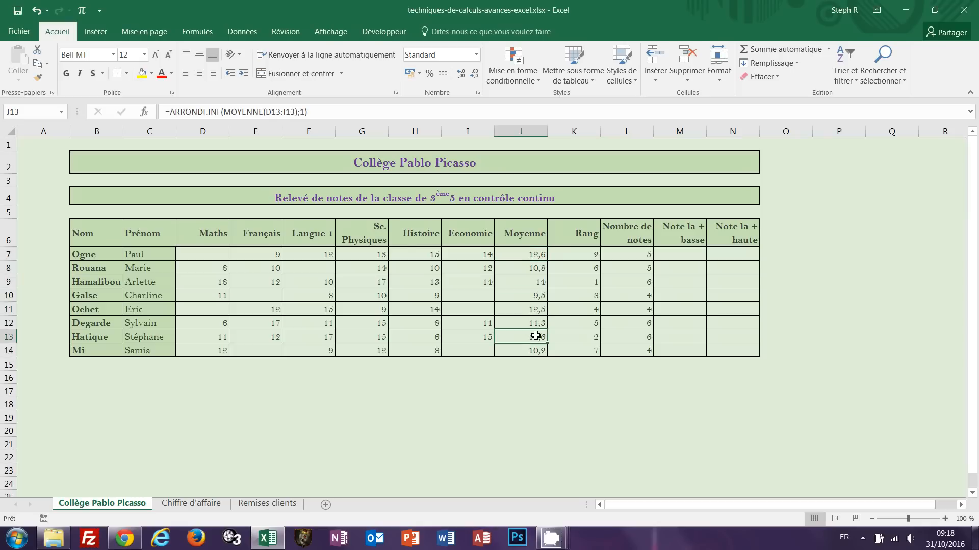
click(532, 253)
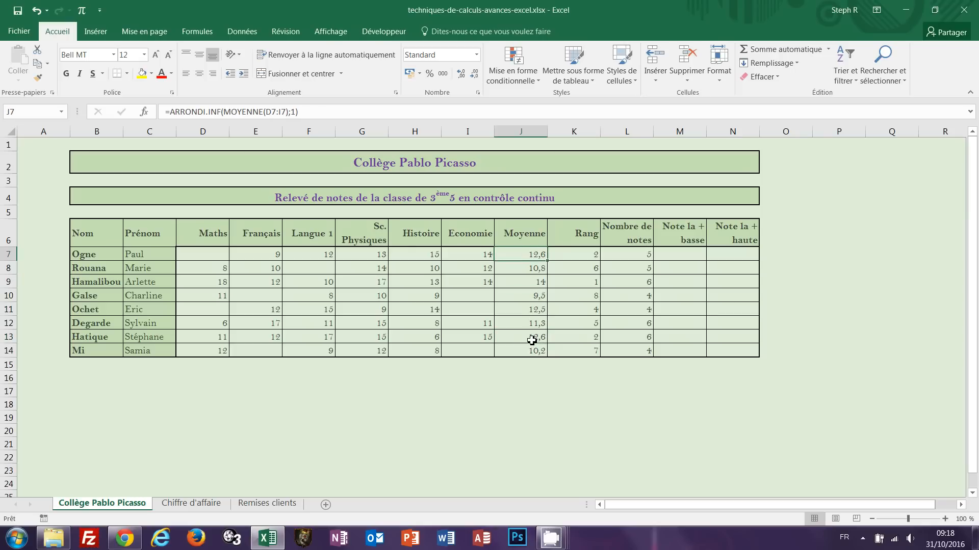
click(532, 341)
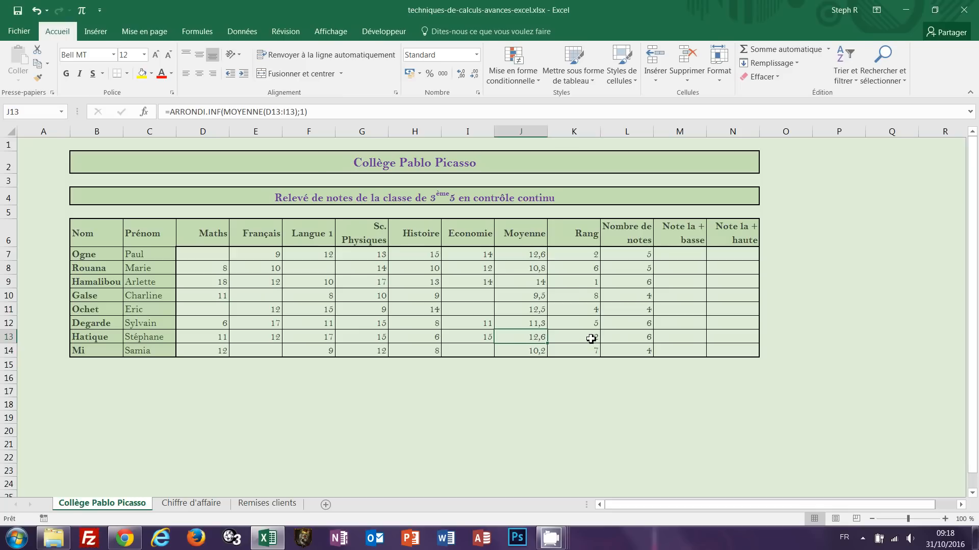
click(541, 256)
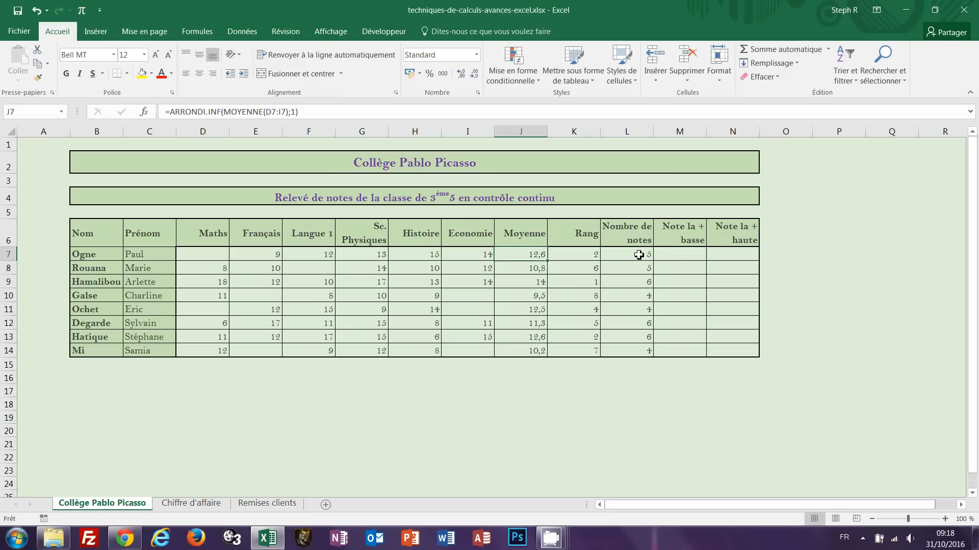
click(527, 340)
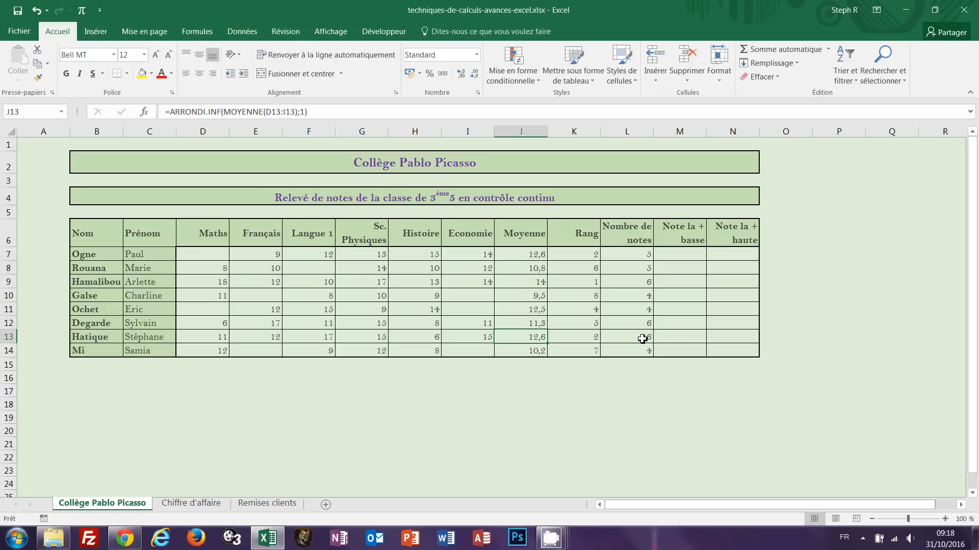
Step: Fill the Note la + basse column, M7:M14, with =MIN(D7:I7) to get each pupil's lowest grade
click(681, 255)
drag(683, 266, 680, 352)
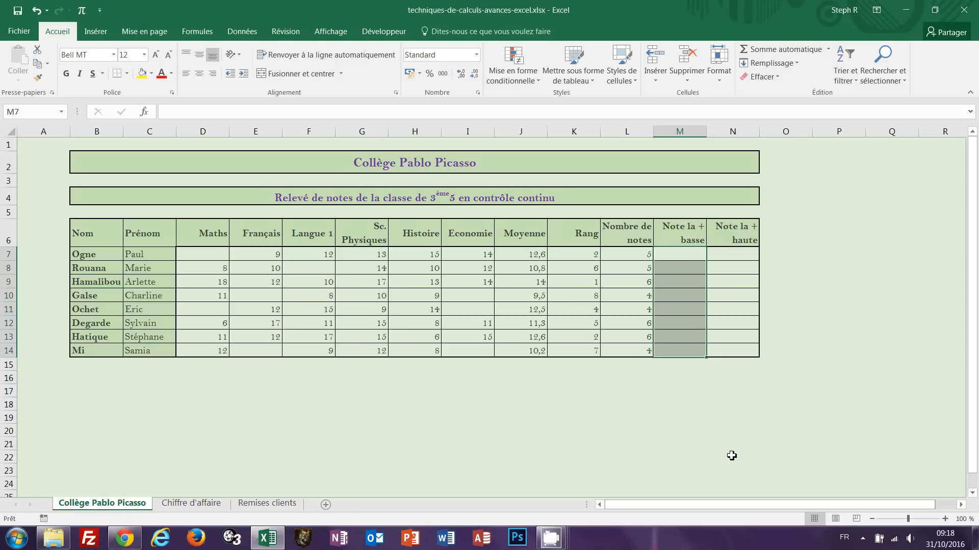
text(=)
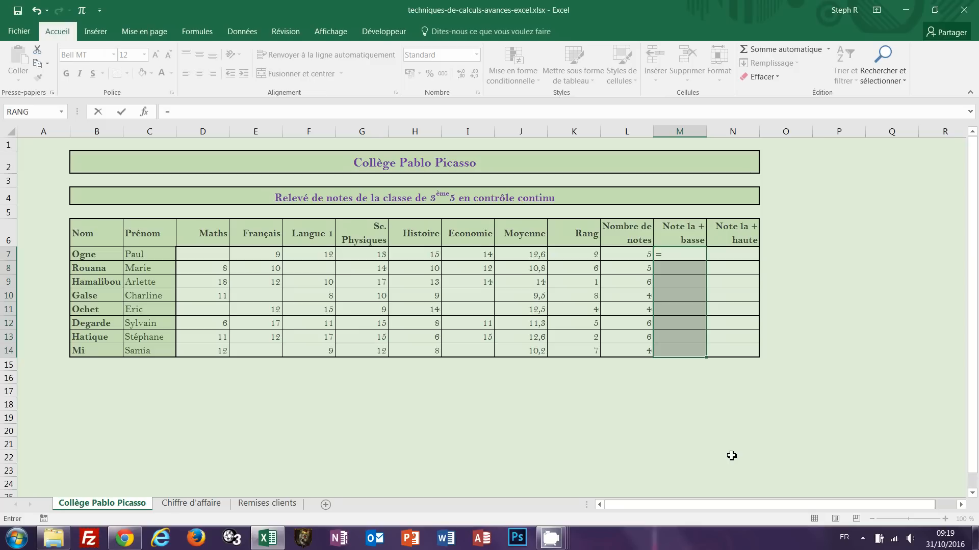
text(min)
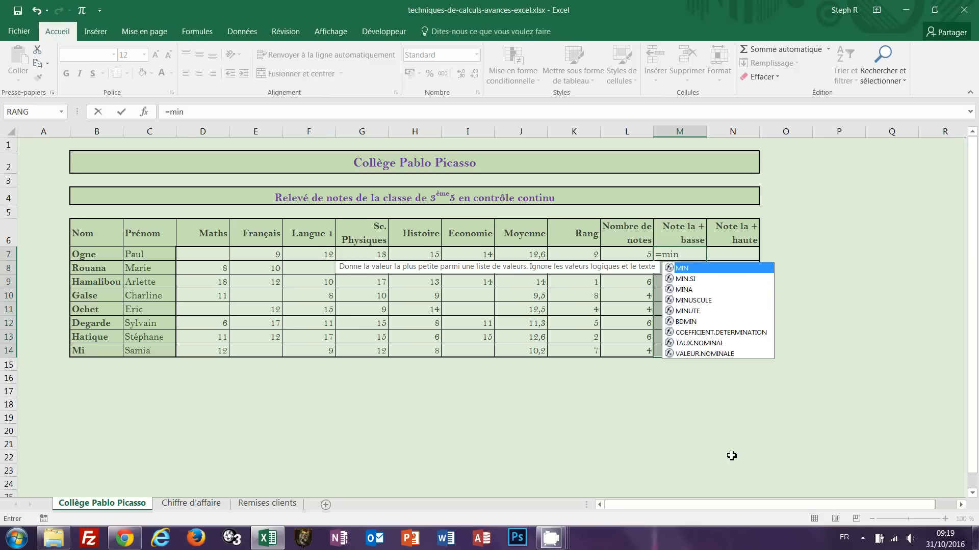
text(()
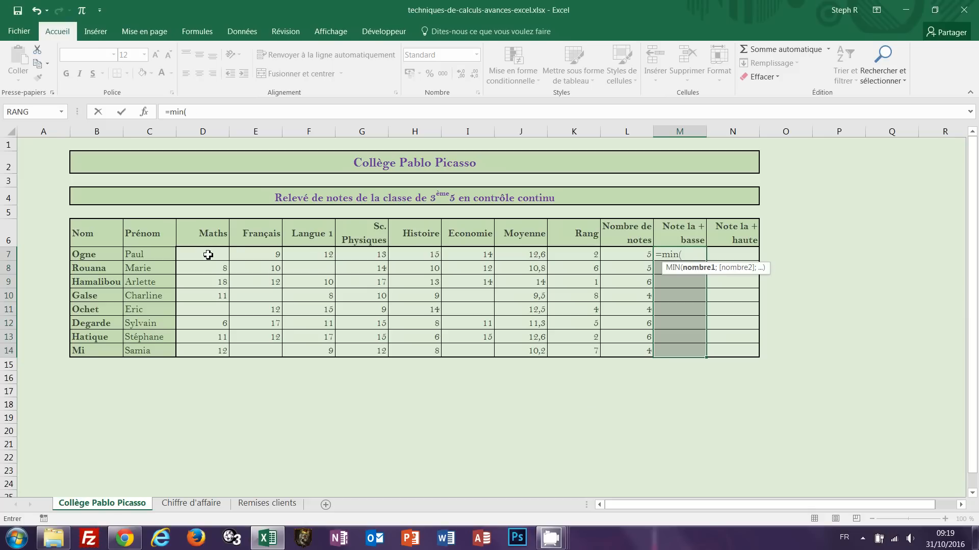
drag(208, 255, 461, 258)
text())
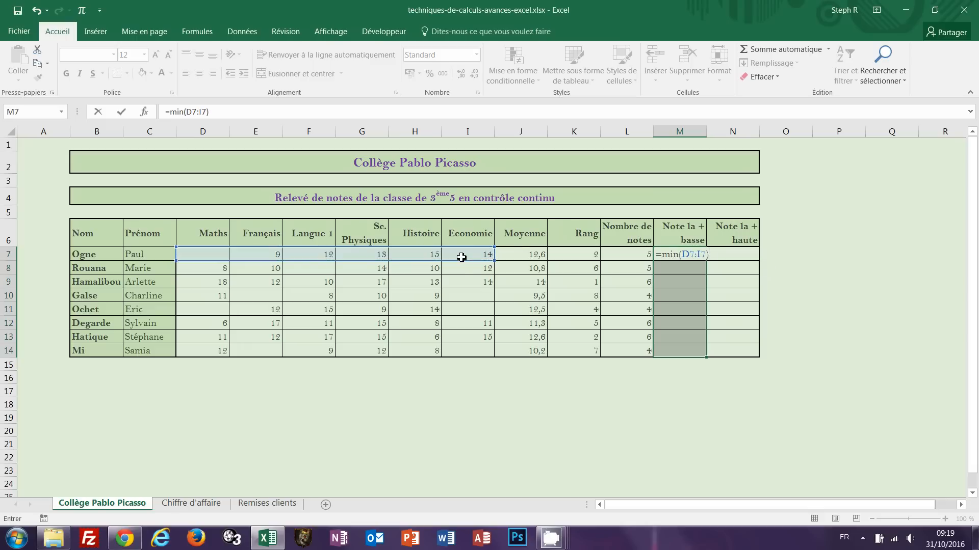
key(ctrl+Return)
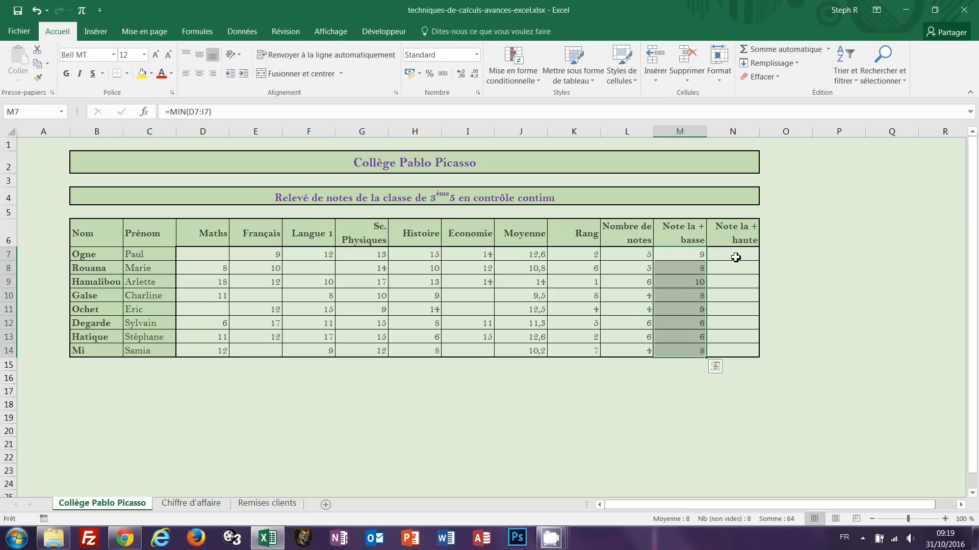
Step: Fill the Note la + haute column, N7:N14, with =MAX(D7:I7) to get each pupil's highest grade
drag(735, 258, 742, 349)
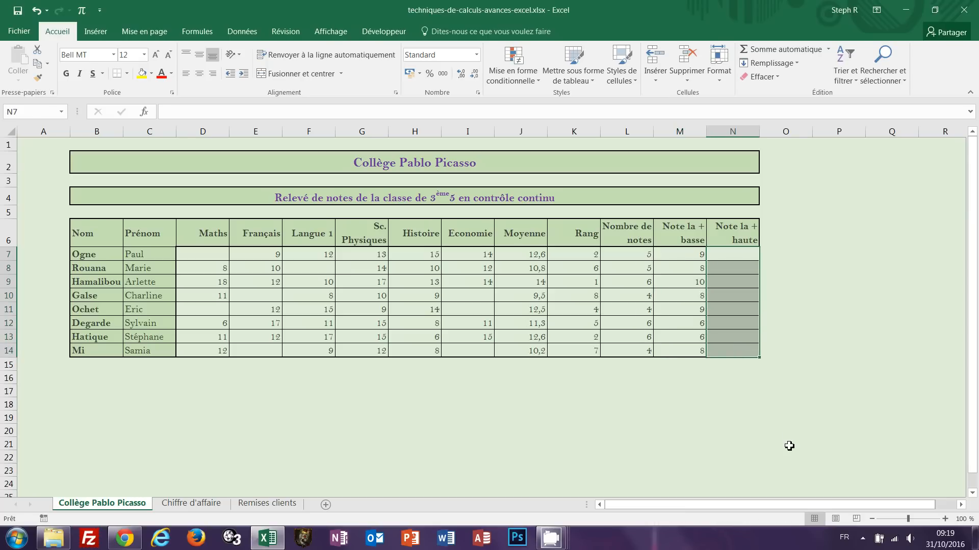
text(=)
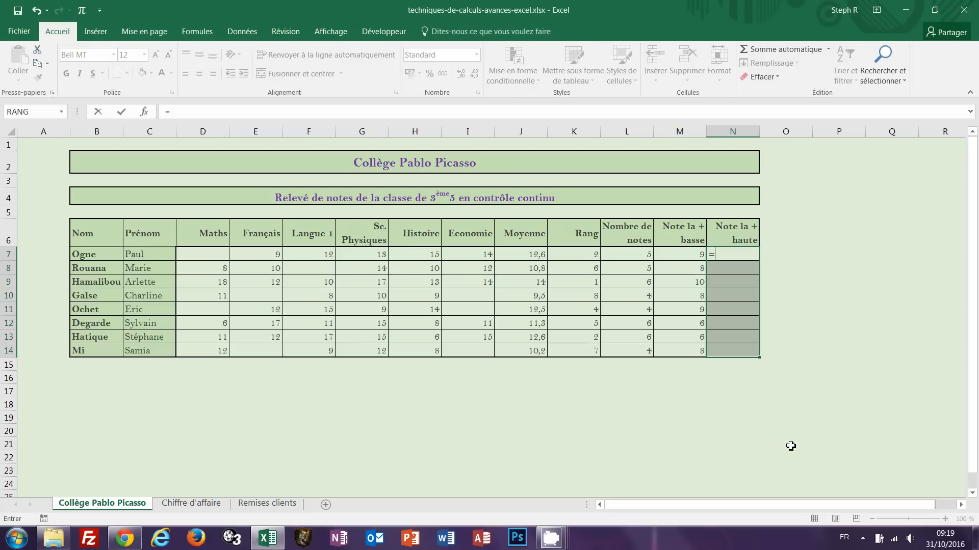
text(max()
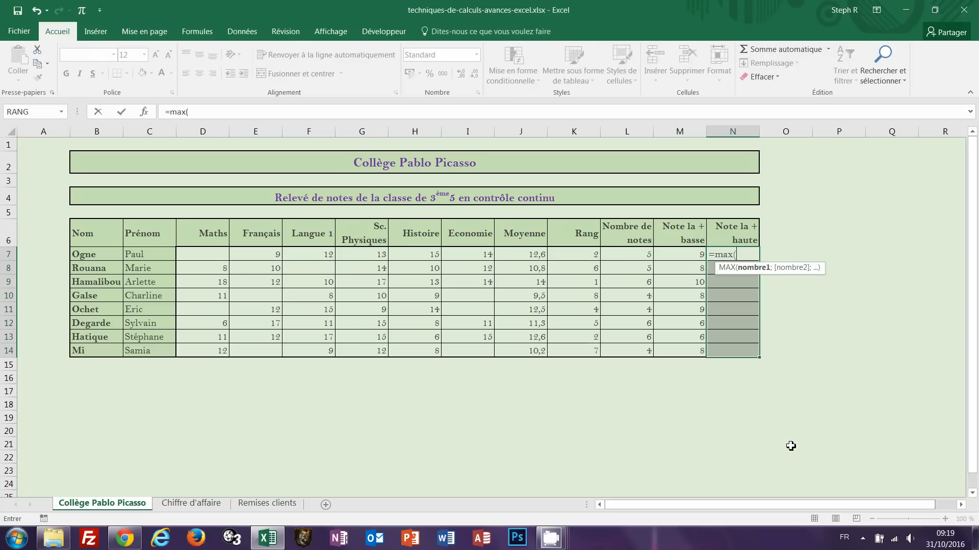
drag(209, 256, 477, 256)
text())
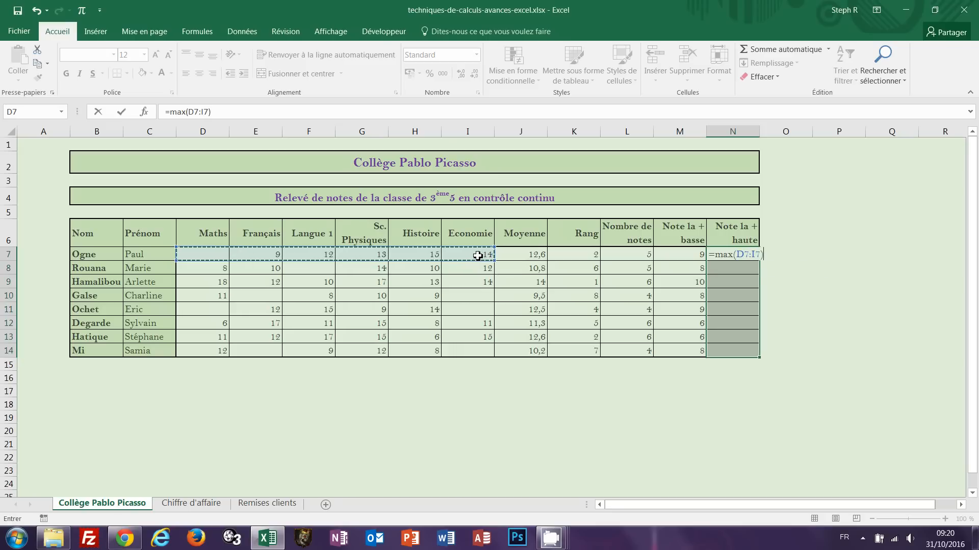
key(ctrl+Return)
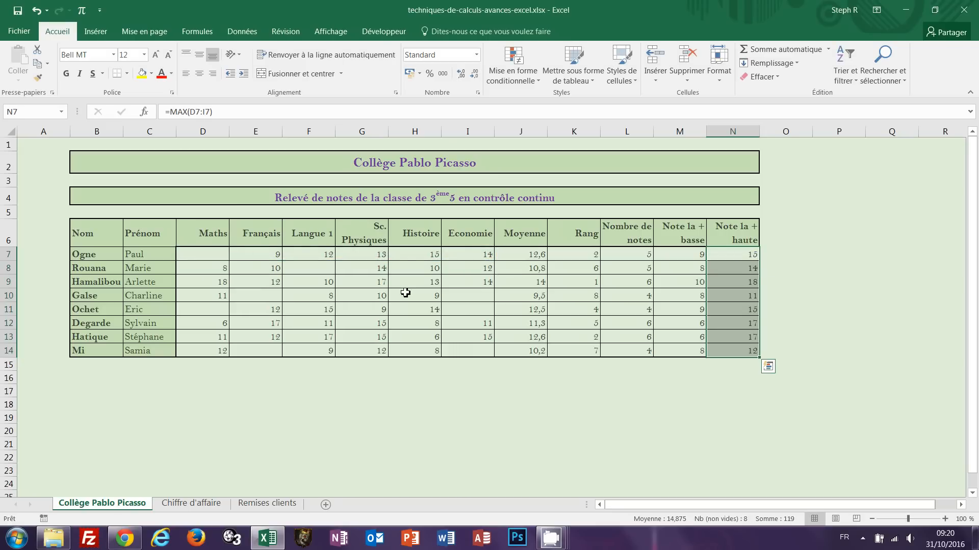
click(680, 430)
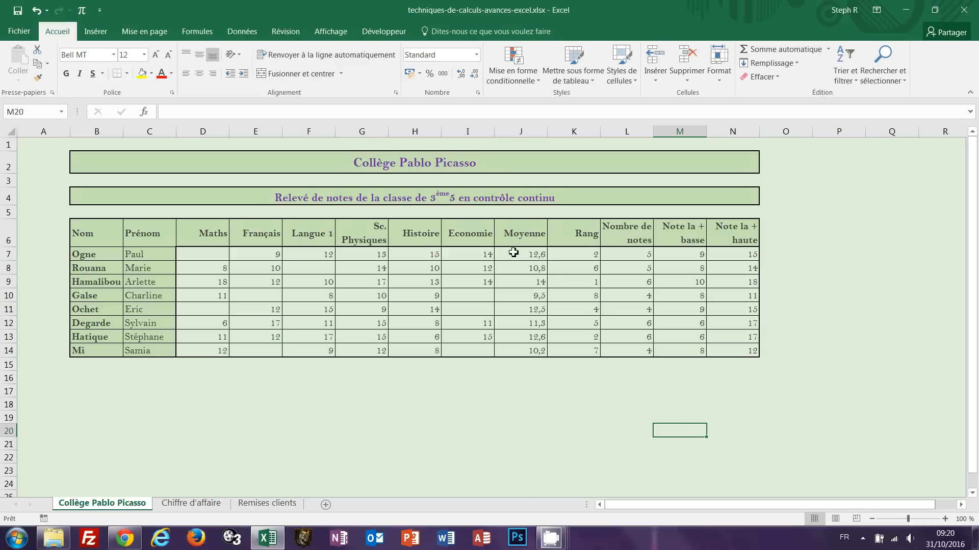
Step: Start a new conditional formatting rule for the averages in J7:J14, using a formula to determine which cells are formatted
drag(513, 252, 515, 351)
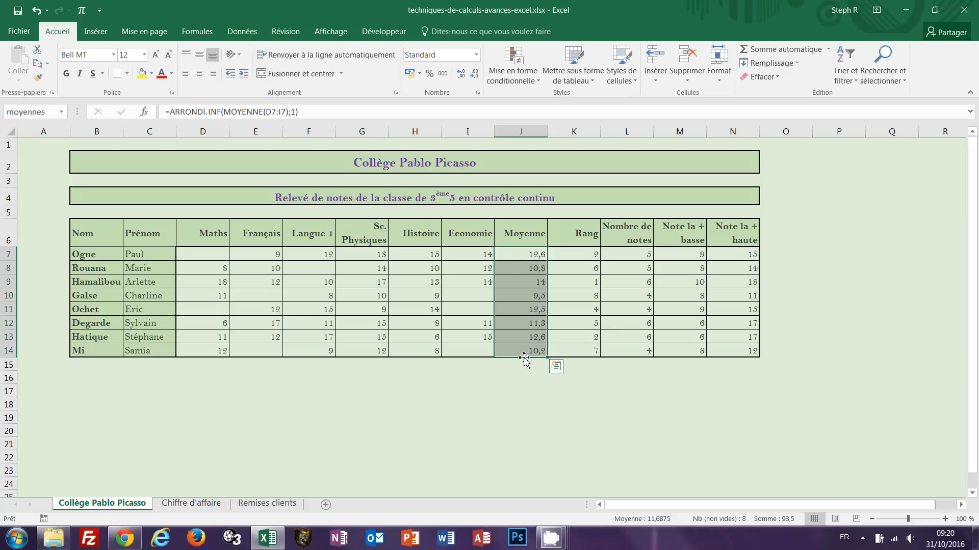
click(540, 83)
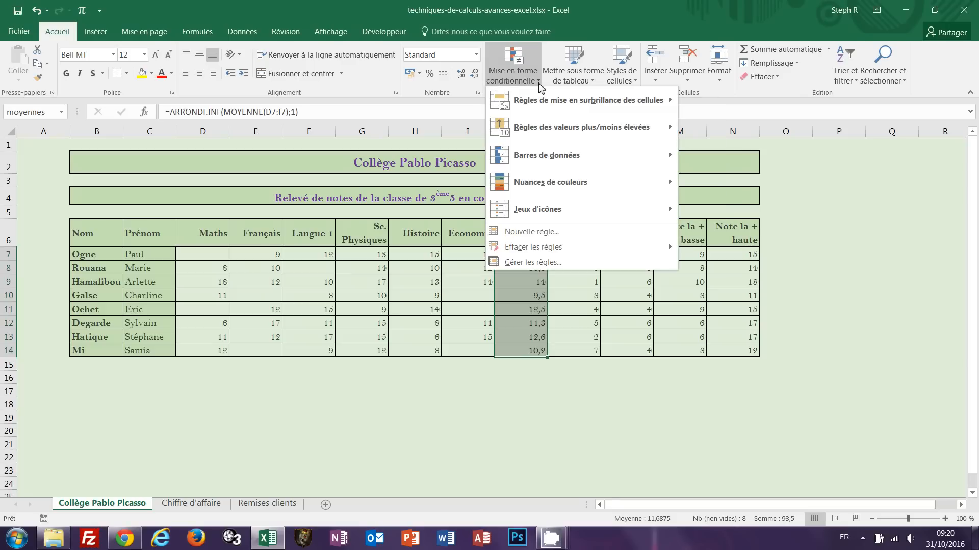
mouse_move(540, 101)
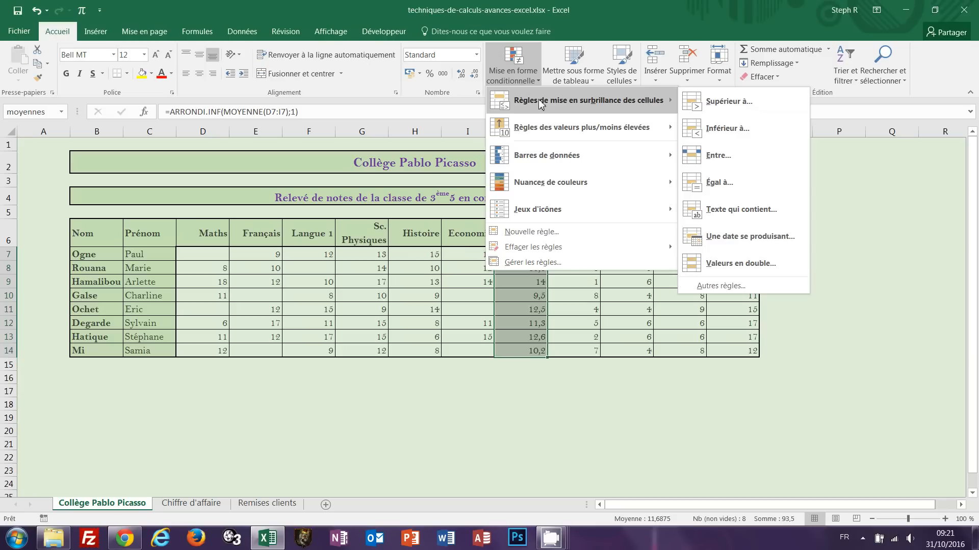
mouse_move(564, 170)
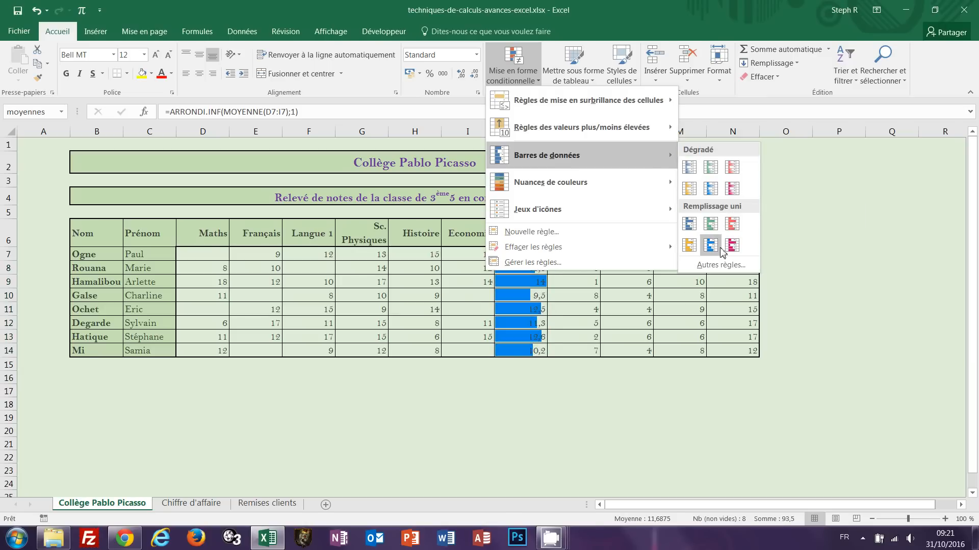
mouse_move(586, 185)
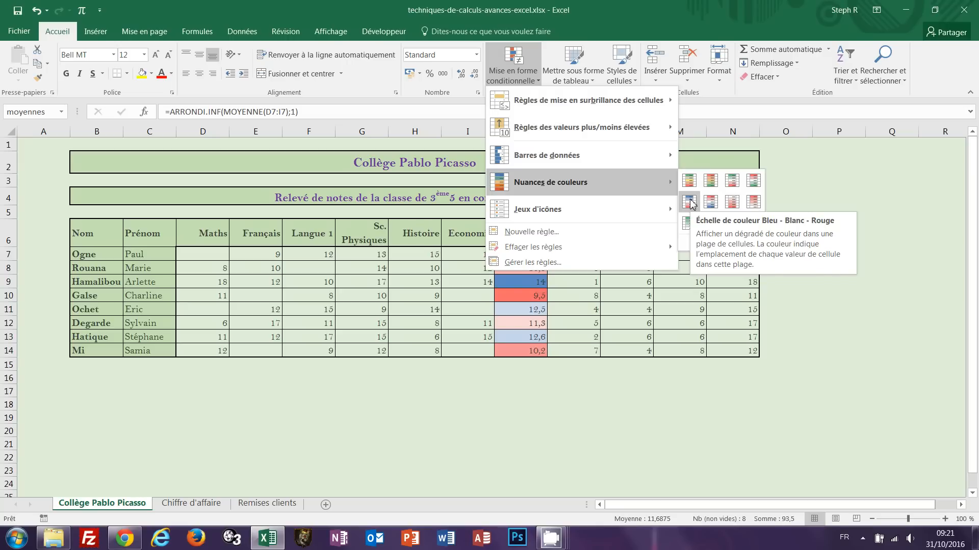
click(533, 233)
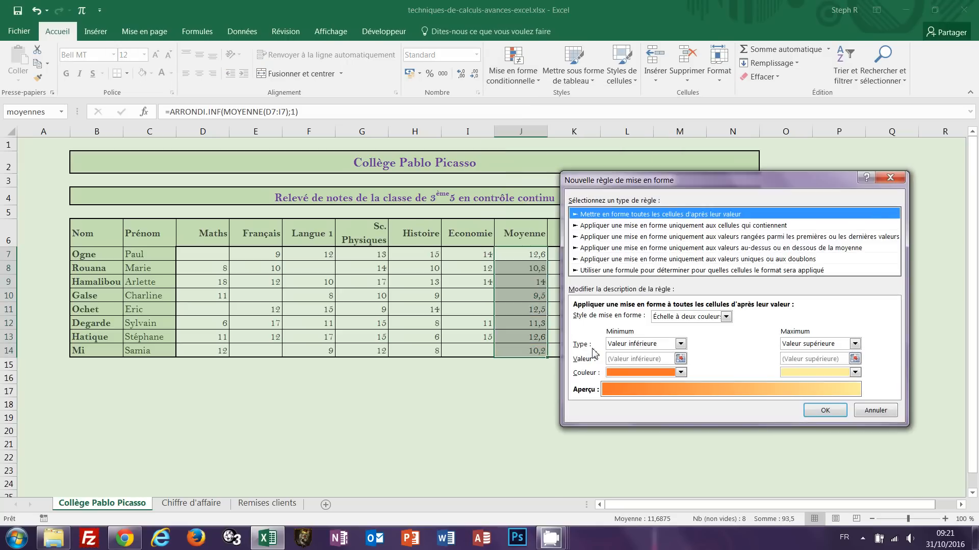
drag(698, 180, 716, 137)
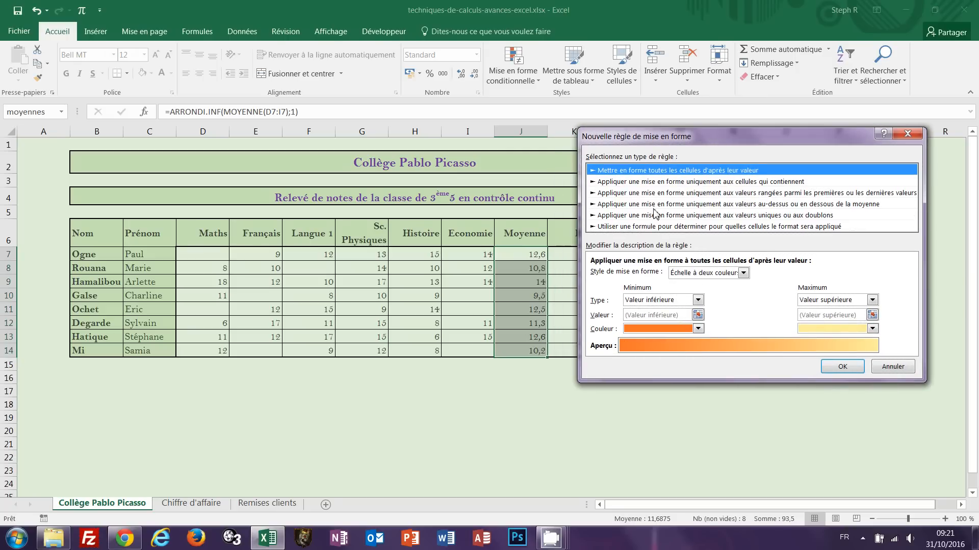
click(626, 227)
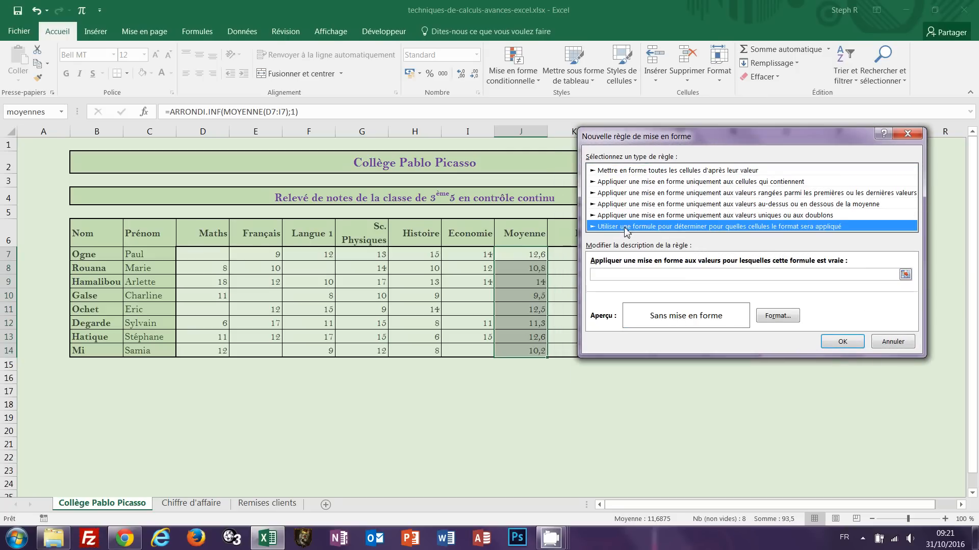
Step: Enter the rule formula =J7=max($J$7:$J$14), with a relative reference to J7 and an absolute range
click(625, 274)
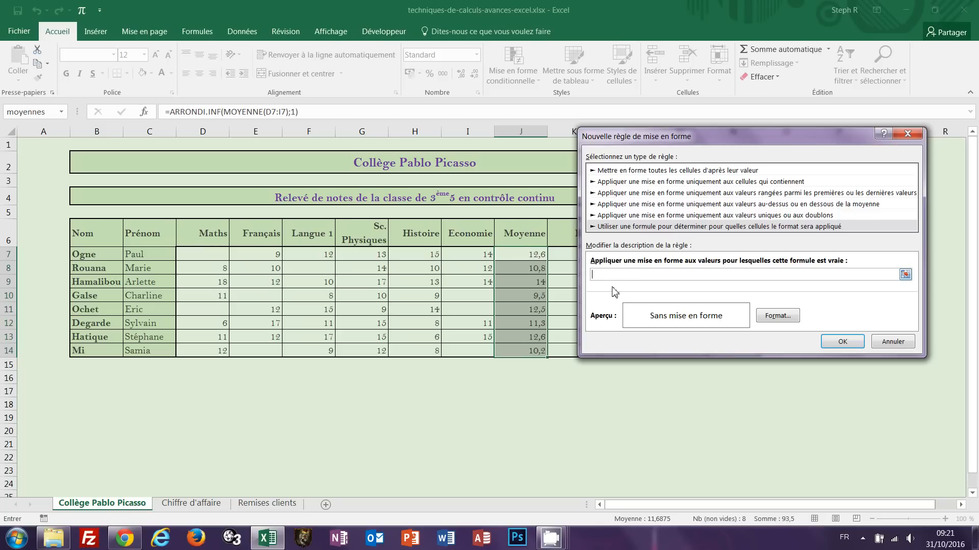
click(517, 254)
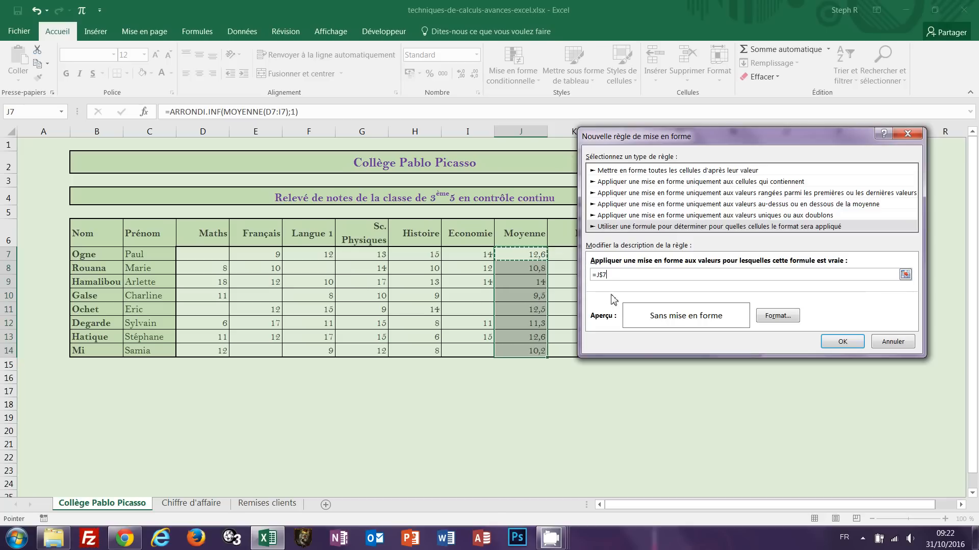
key(F4)
text(=)
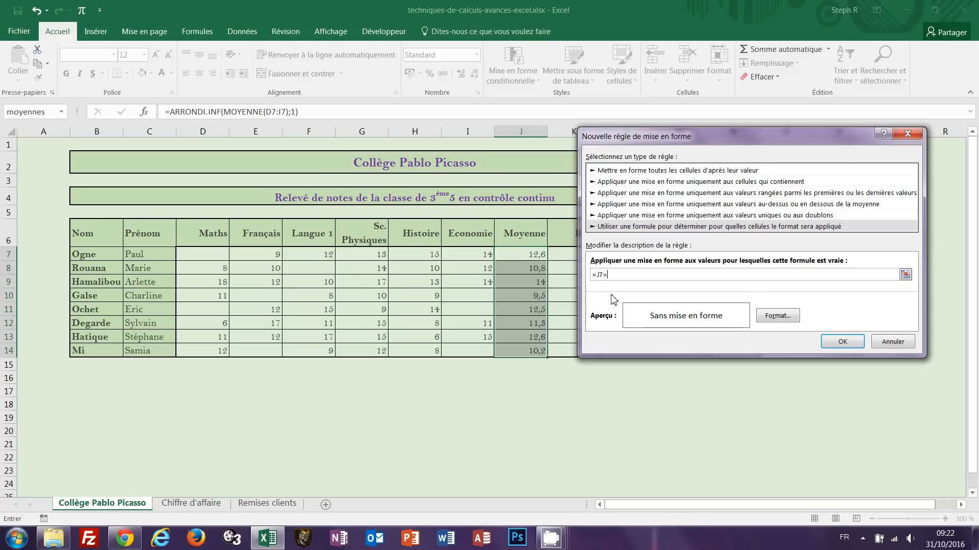
text(max()
drag(518, 256, 519, 355)
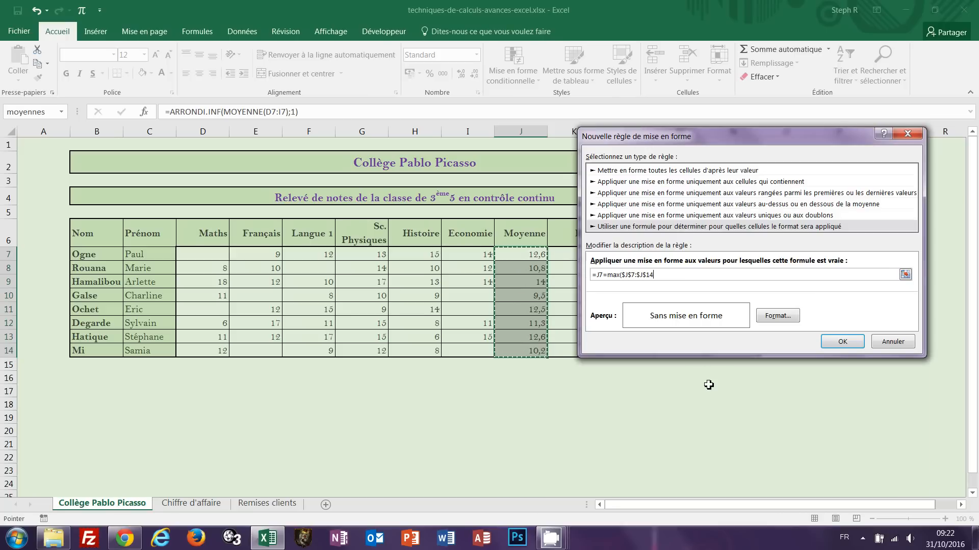
text())
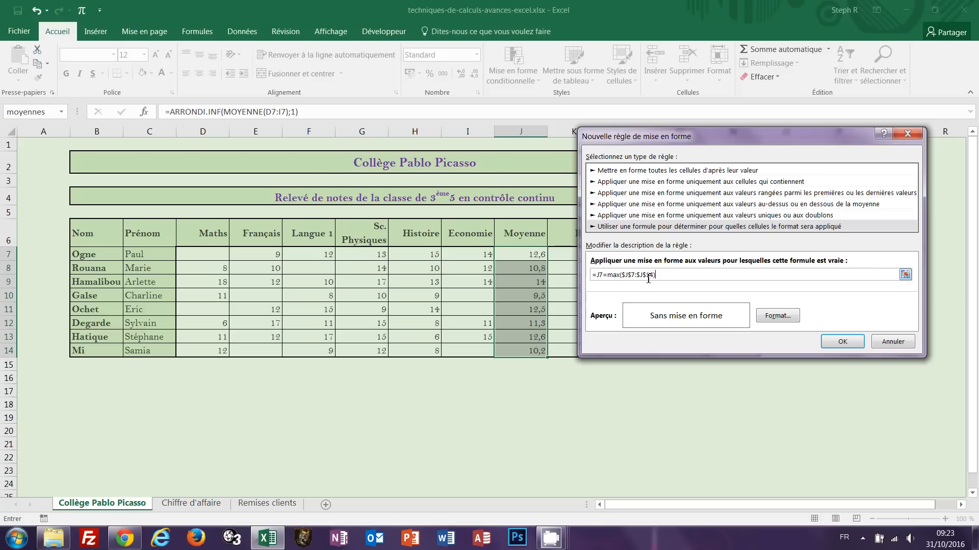
Step: Format the highest average with bold dark green text on a light gold fill and apply the rule
click(779, 317)
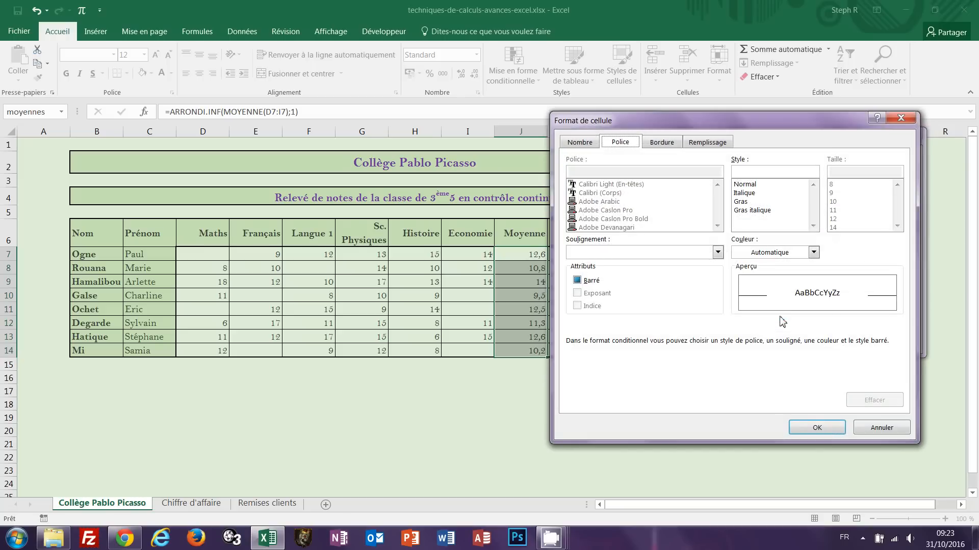
click(744, 202)
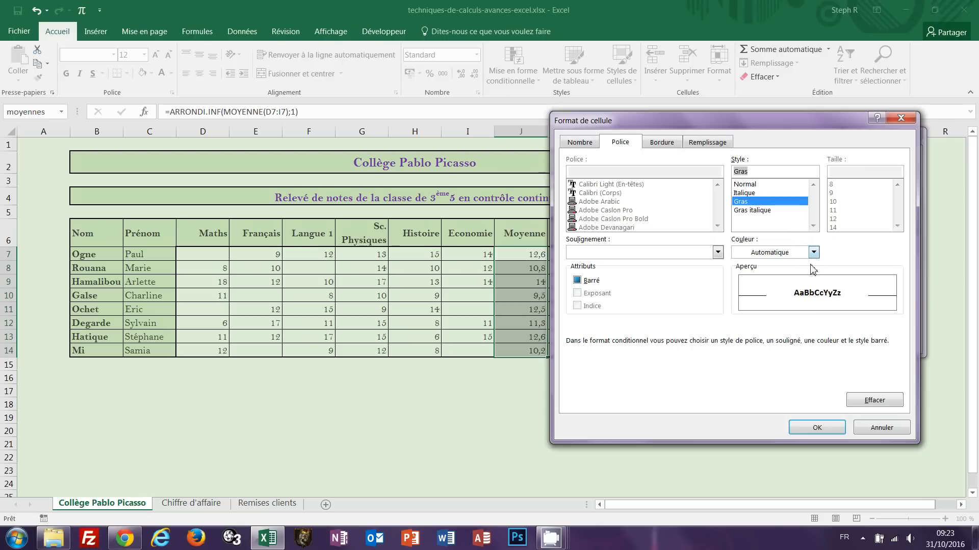
click(814, 252)
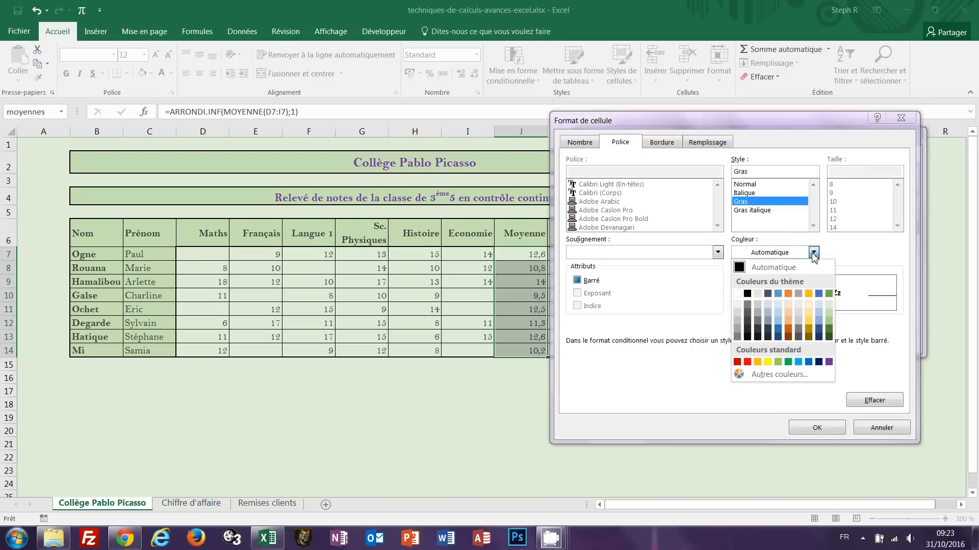
click(828, 330)
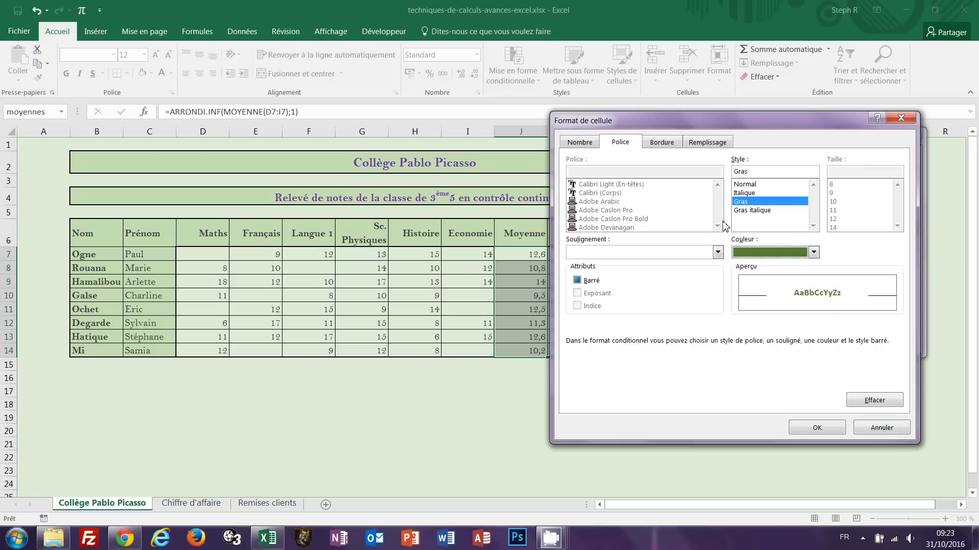
click(706, 144)
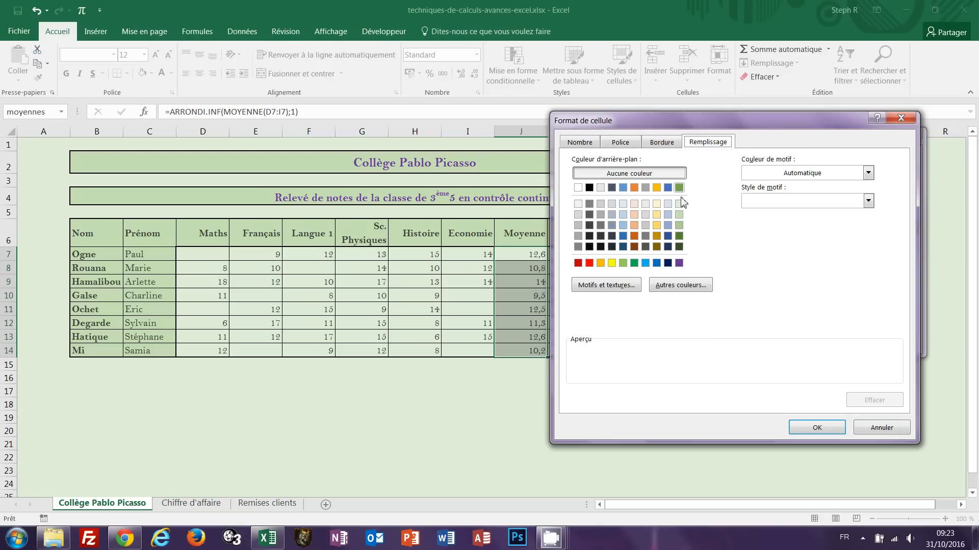
click(657, 228)
click(810, 429)
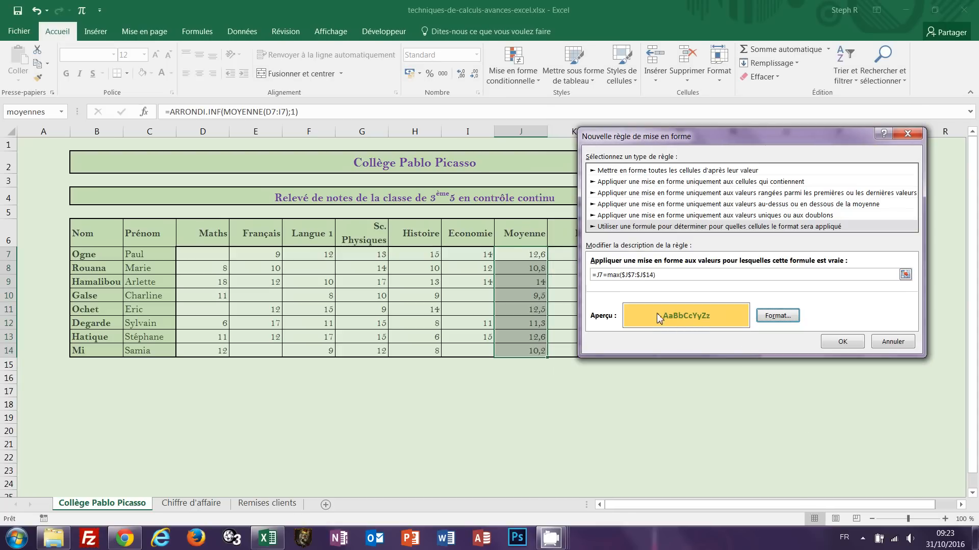
click(843, 342)
click(519, 419)
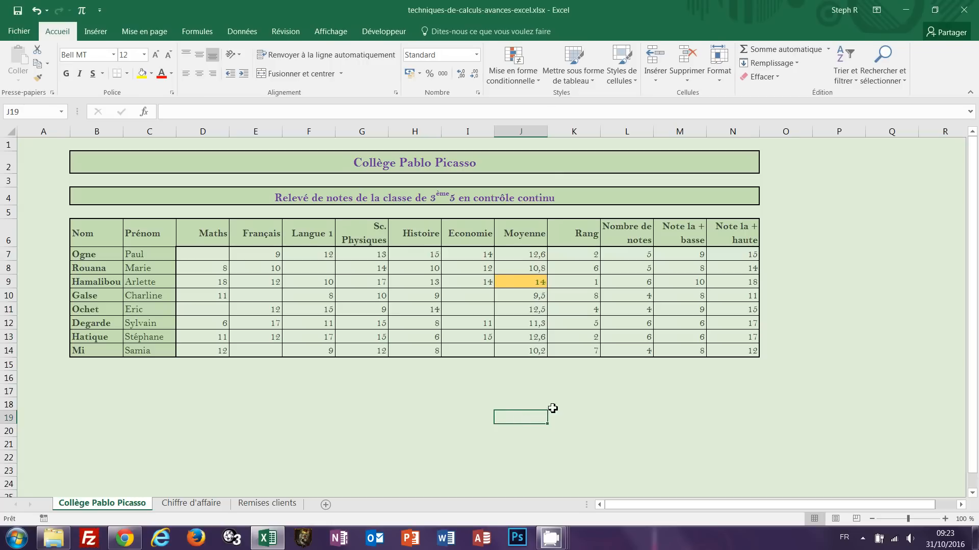
Step: Create another conditional formatting rule for the averages in J7:J14, choosing the formula-based rule type
drag(529, 255, 520, 354)
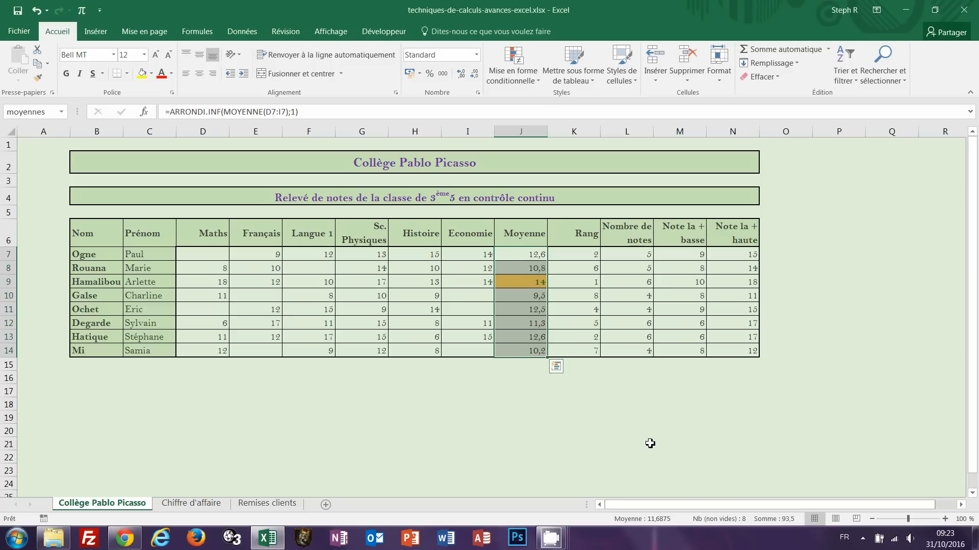
click(539, 80)
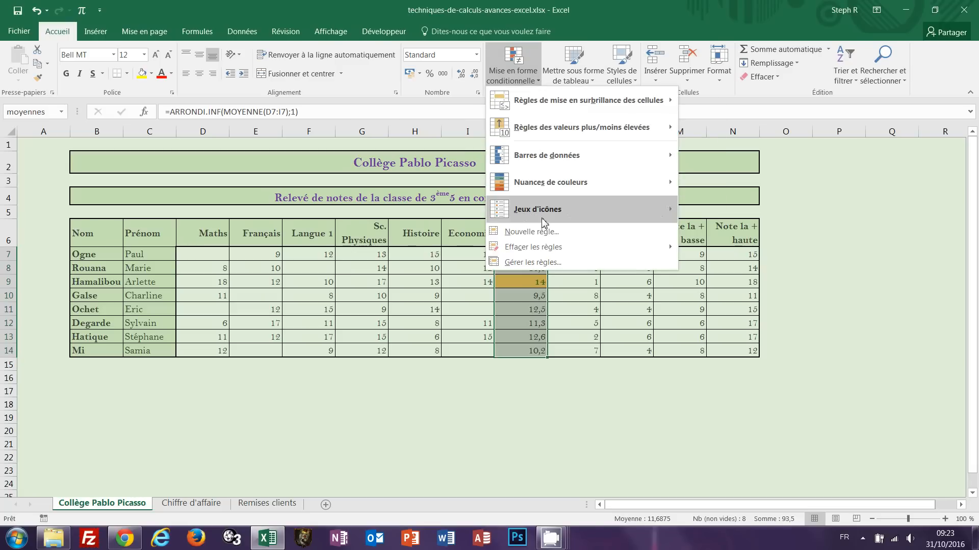
click(543, 231)
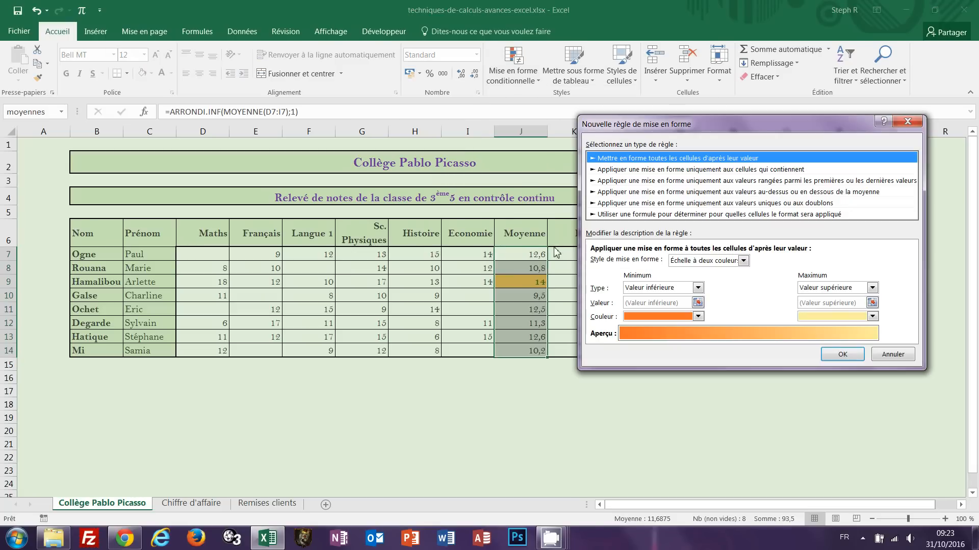
click(664, 215)
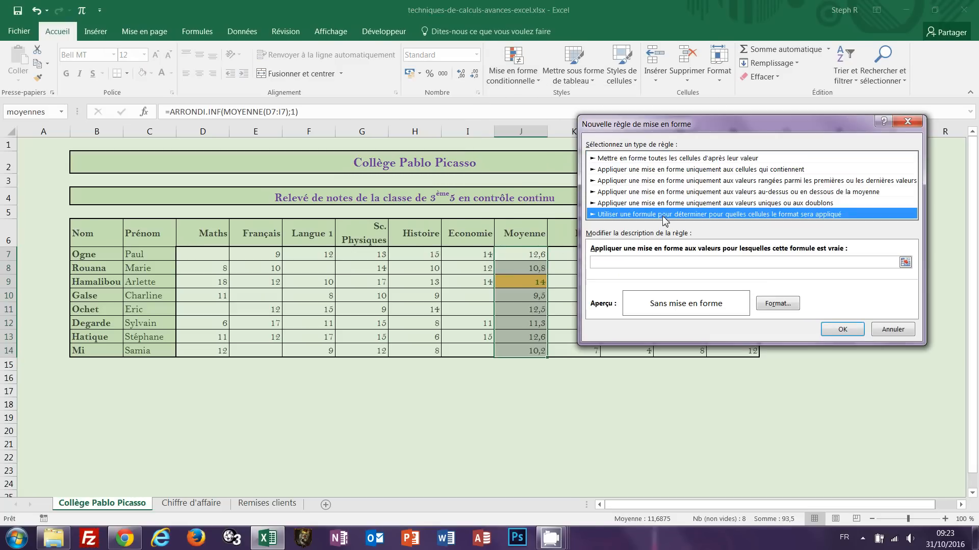
Step: Enter =J7=min($J$7:$J$14) as the rule formula, keeping J7 relative and the range absolute
click(603, 261)
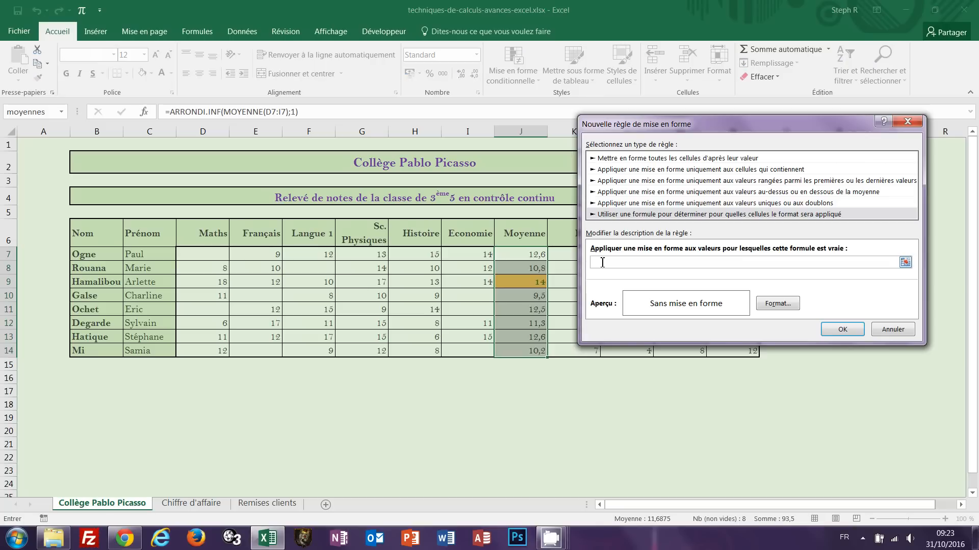
click(515, 254)
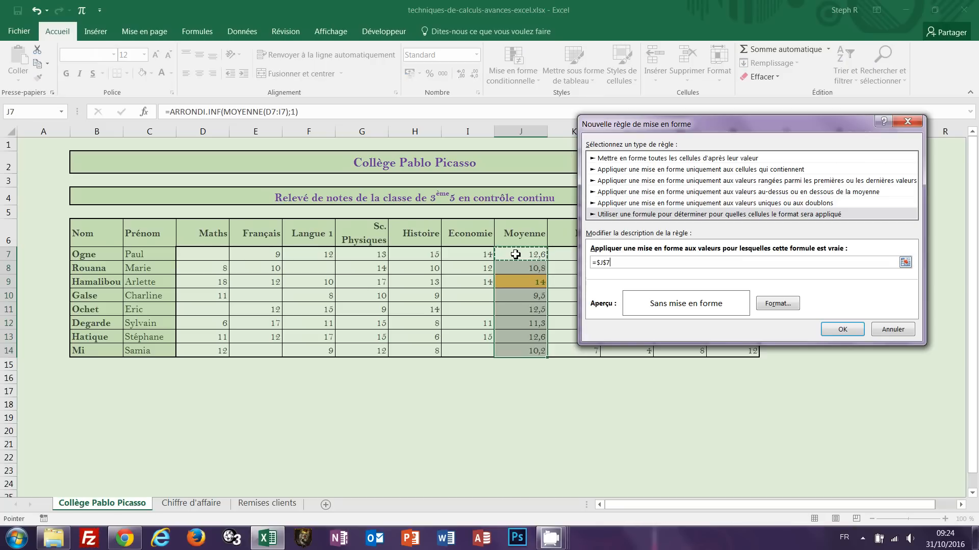
key(F4)
key(F4)
key(F4)
text(=)
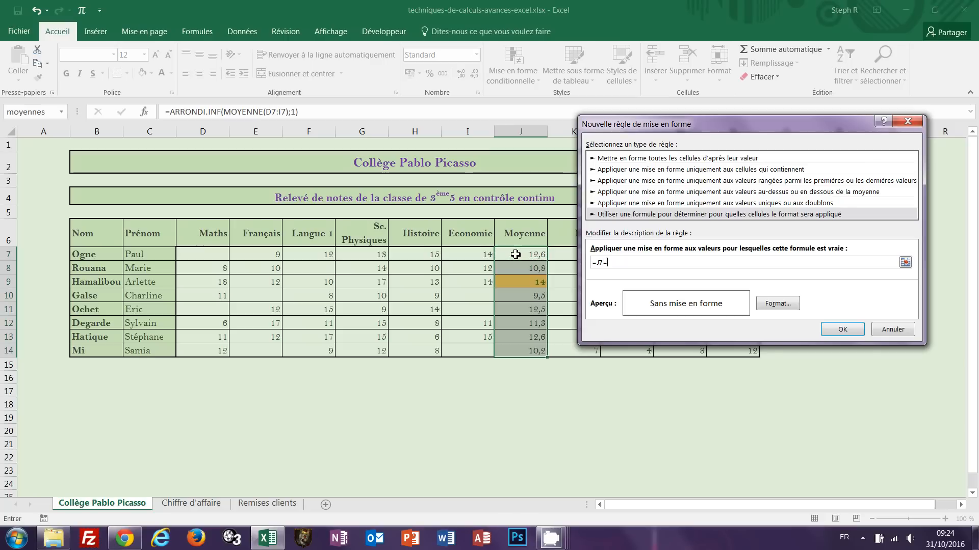
text(mi)
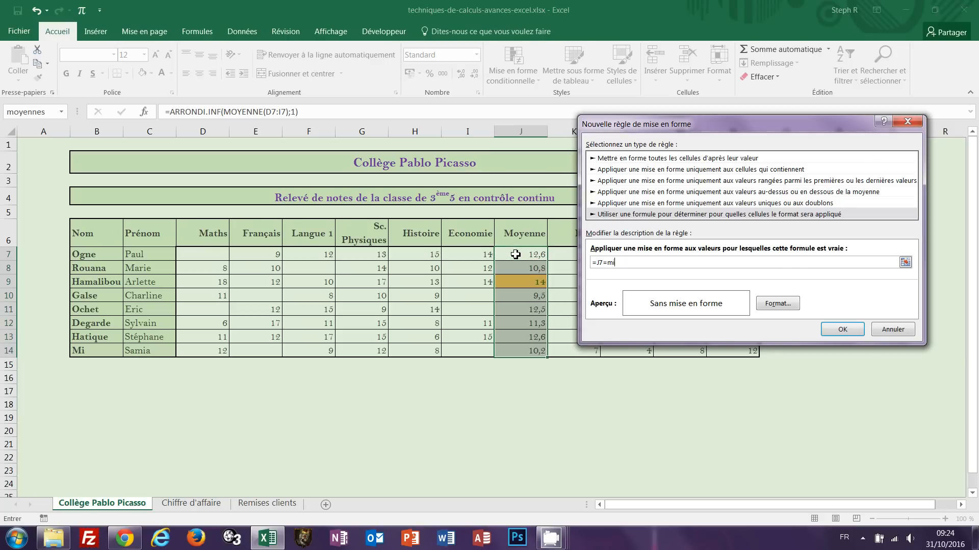
text(n()
drag(515, 254, 519, 349)
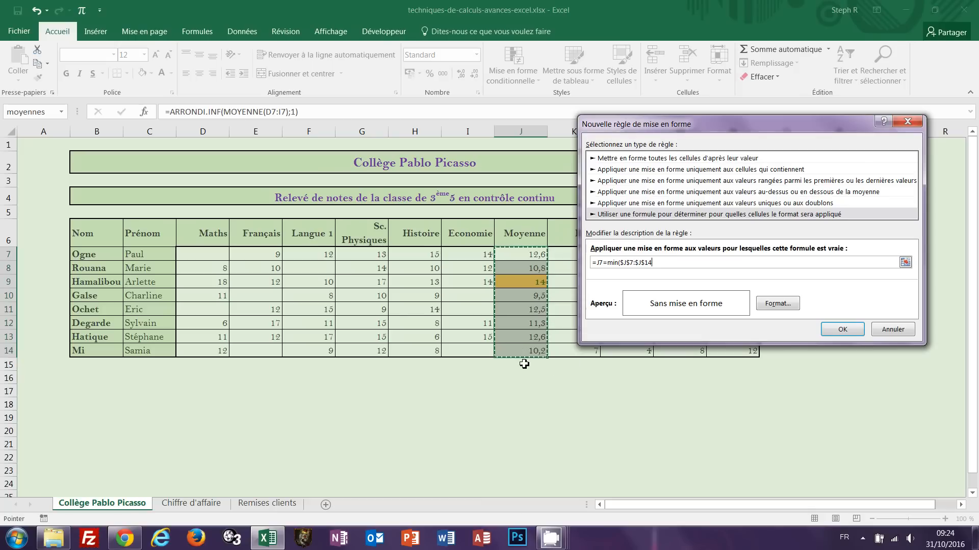
text())
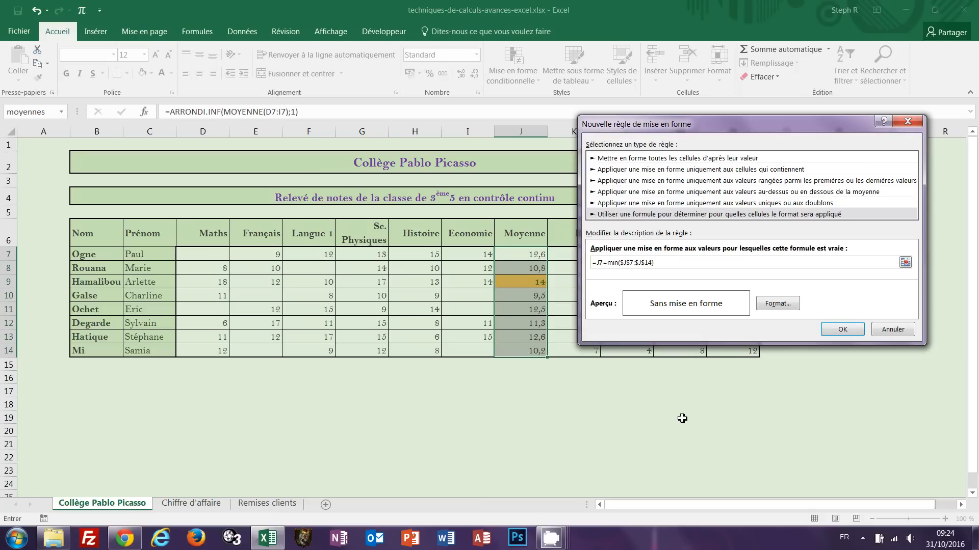
Step: Format the lowest average with bold red text on a light gold fill and apply the rule
click(773, 305)
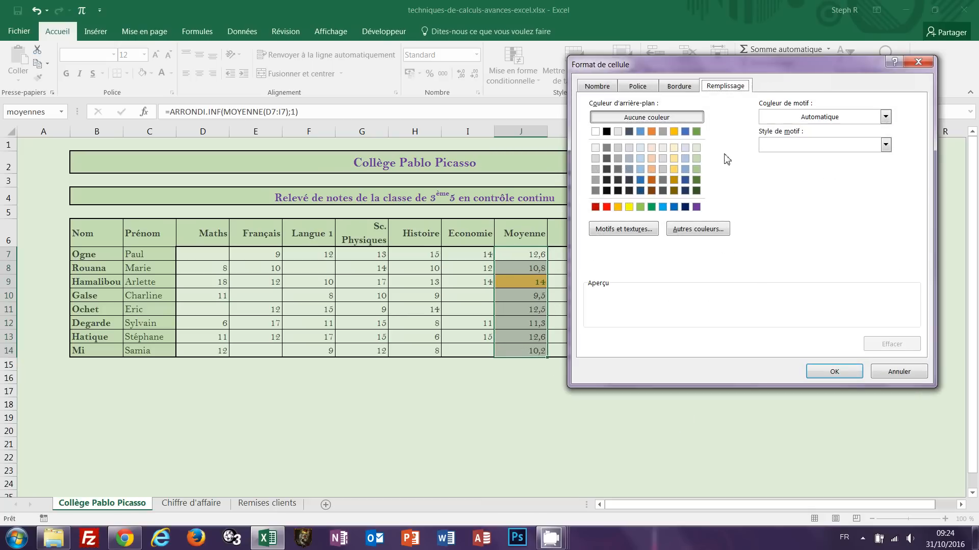
click(673, 169)
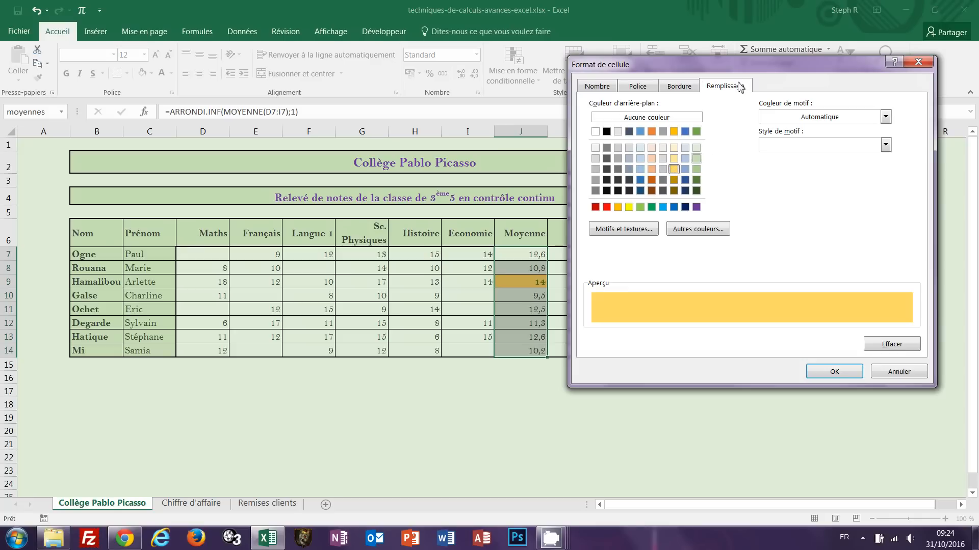
click(637, 88)
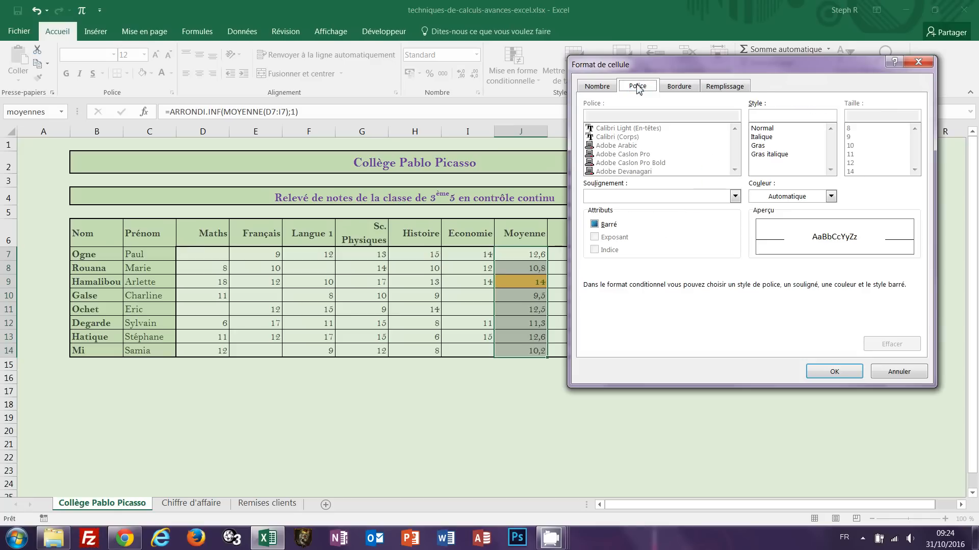
click(763, 146)
click(831, 196)
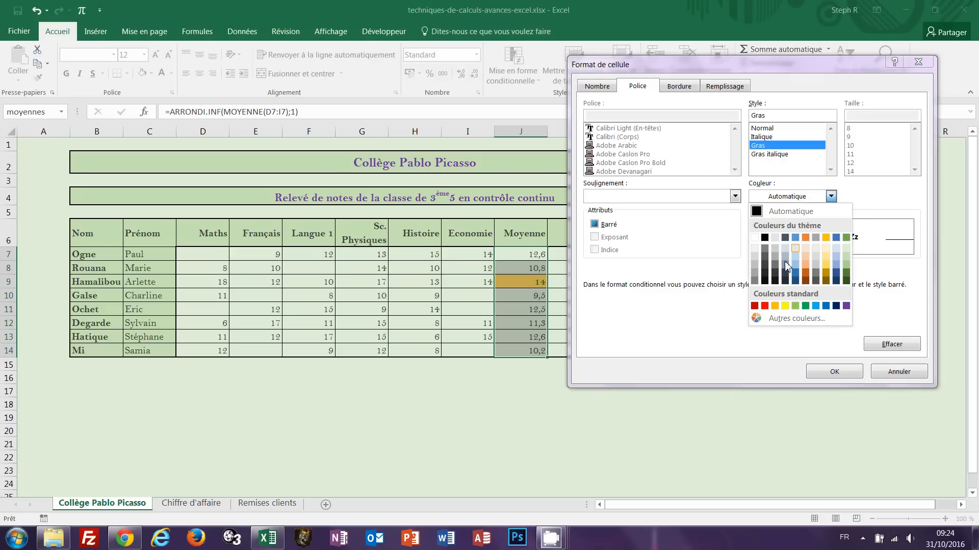
click(765, 306)
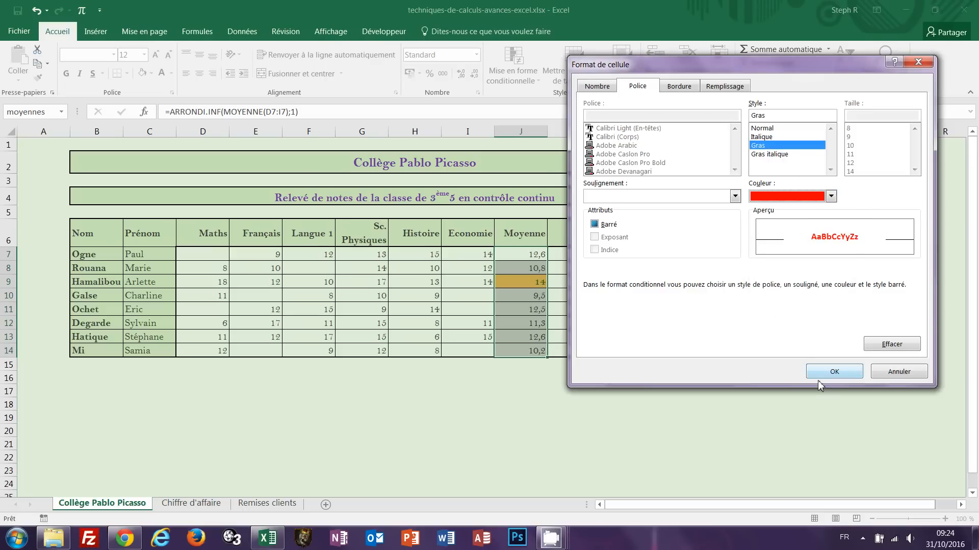
click(834, 371)
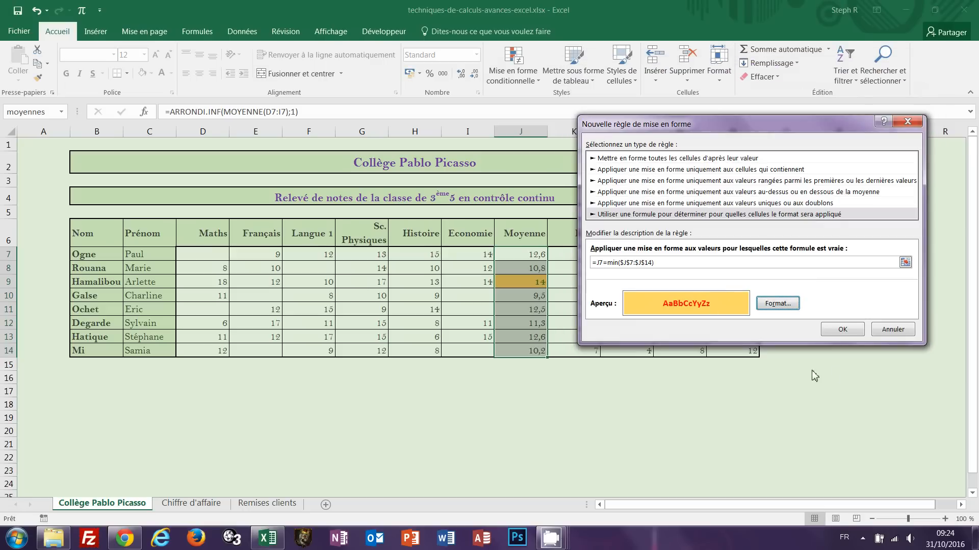
click(842, 330)
click(556, 417)
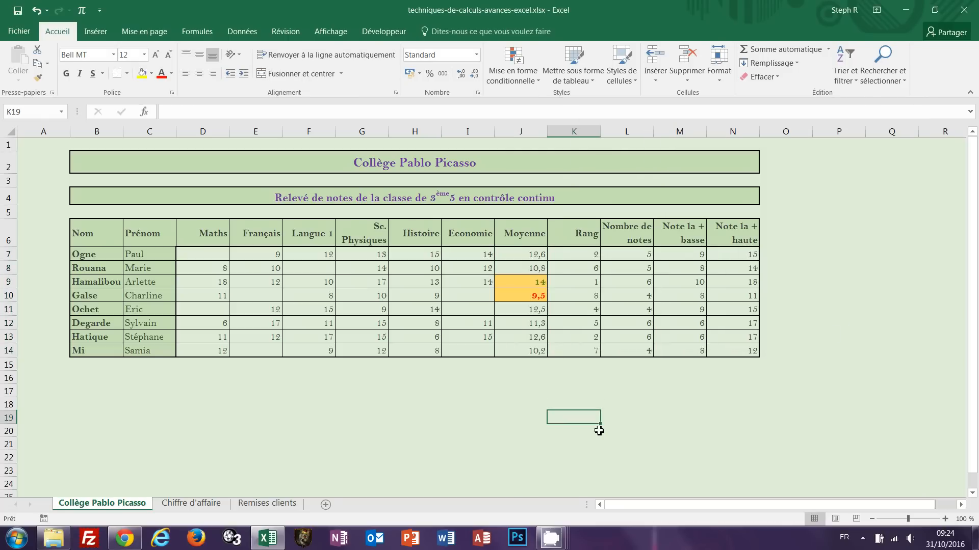
Step: Test the highlighting by setting the Economie grade in I9 to 2, and undo that change
click(471, 284)
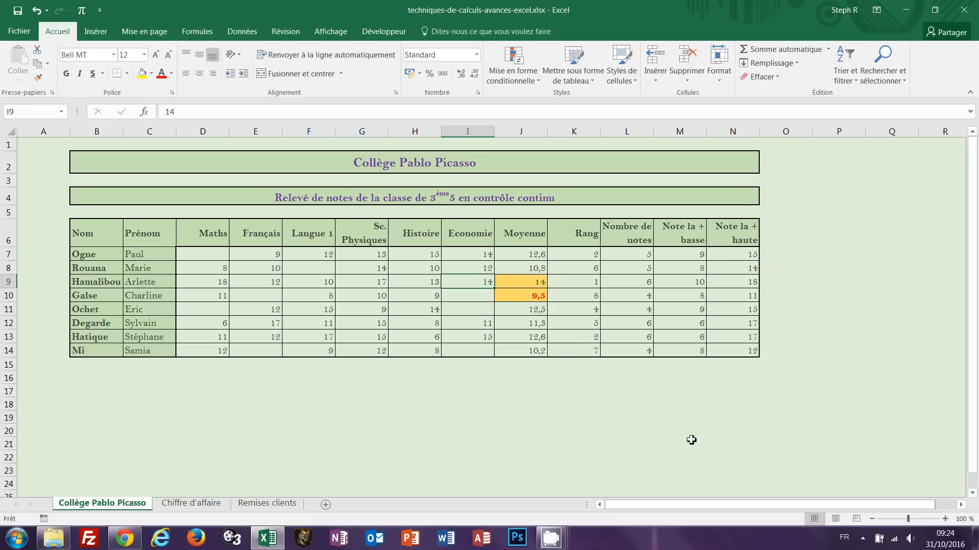
text(2)
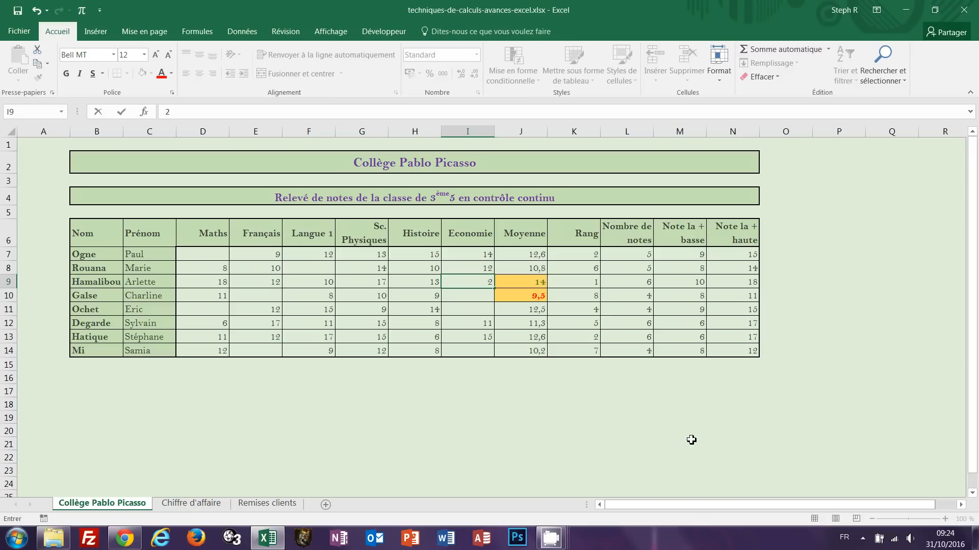
key(Return)
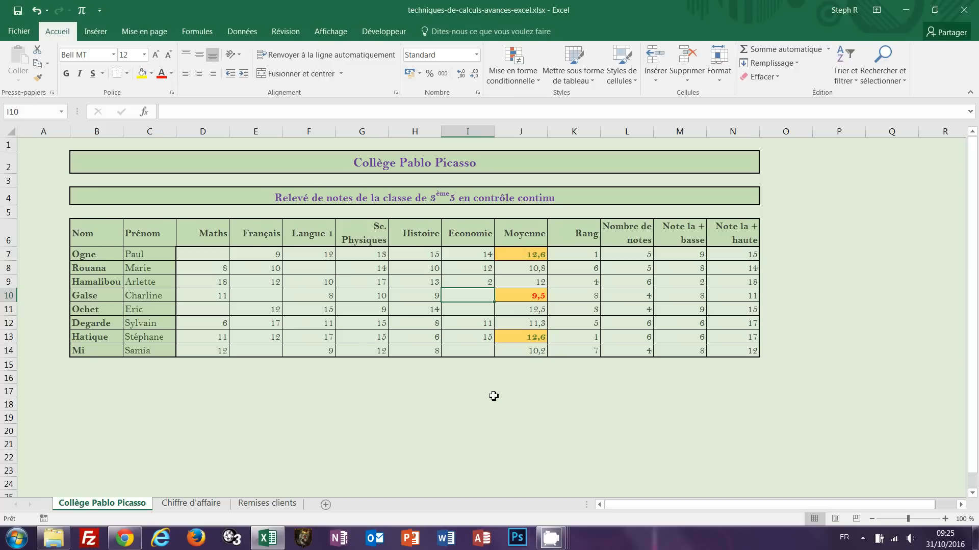
key(ctrl+z)
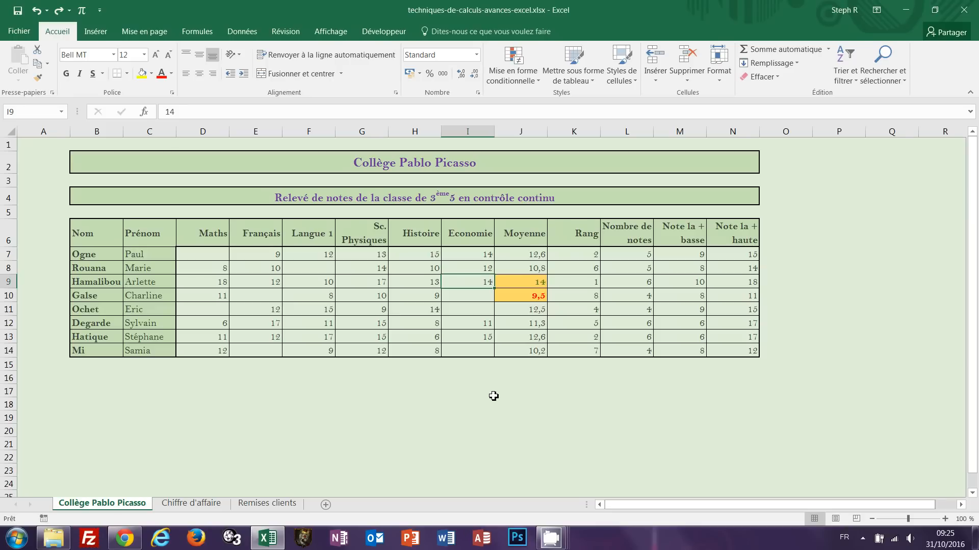
Step: Switch to the Chiffre d'affaire sheet
click(193, 506)
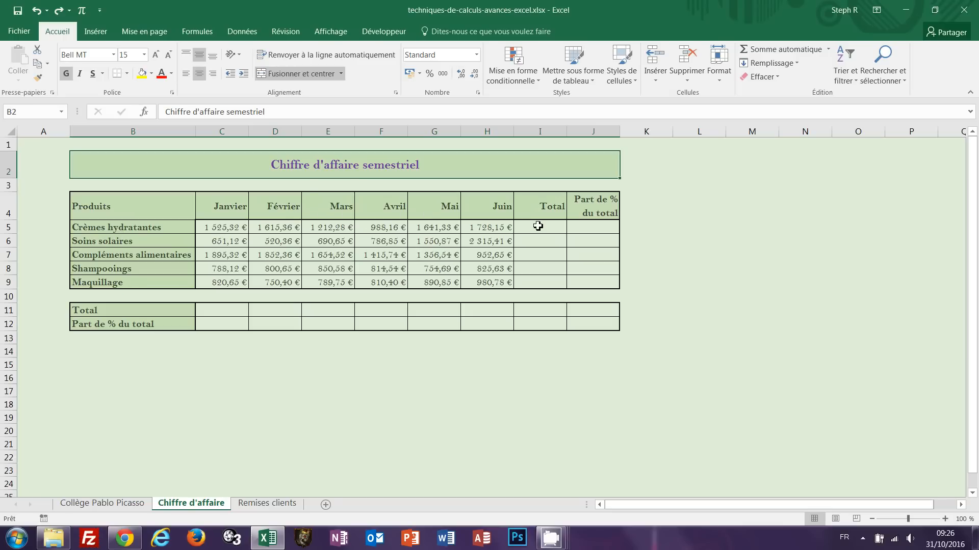
Step: Try AutoSum on the empty Total cells I5:I9, inspecting the formula in I5 before clearing the range
drag(538, 225, 539, 283)
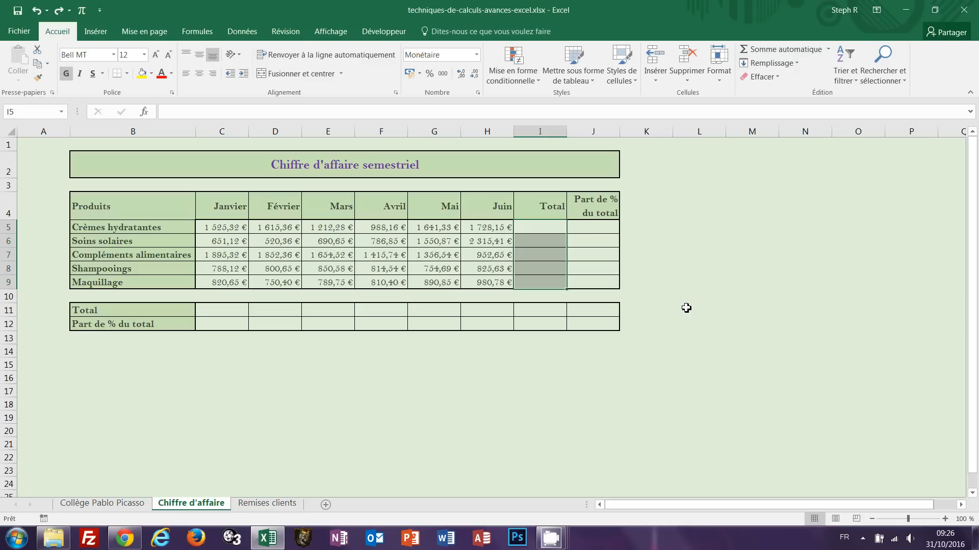
key(alt+equal)
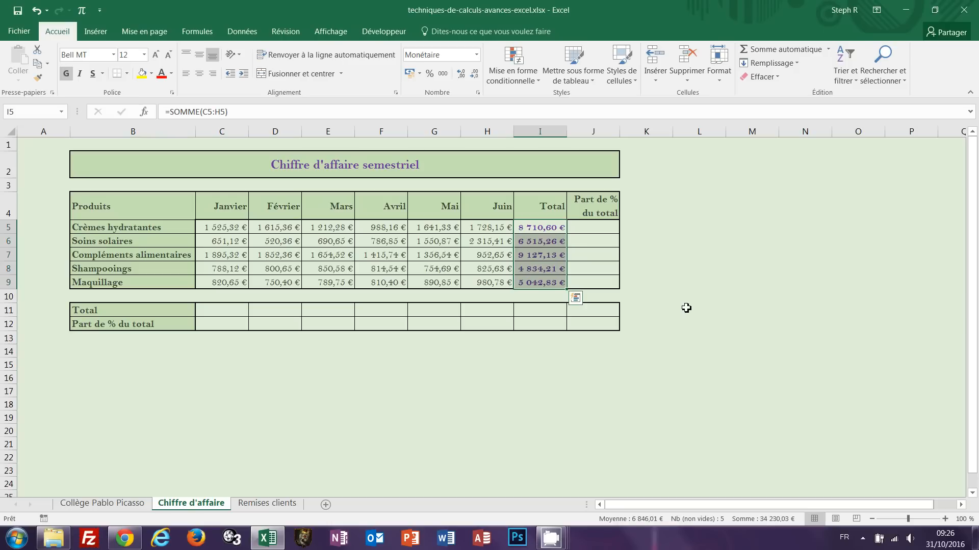
click(530, 234)
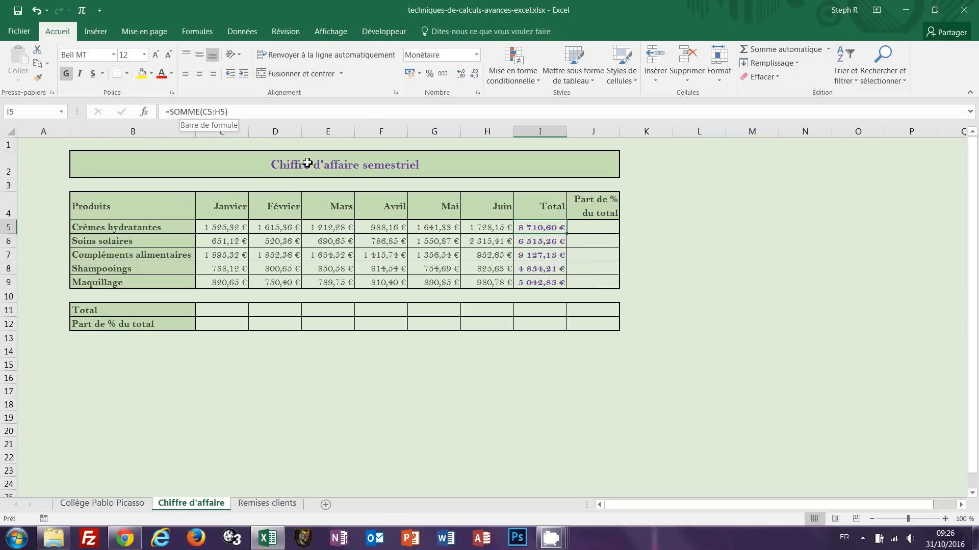
key(F2)
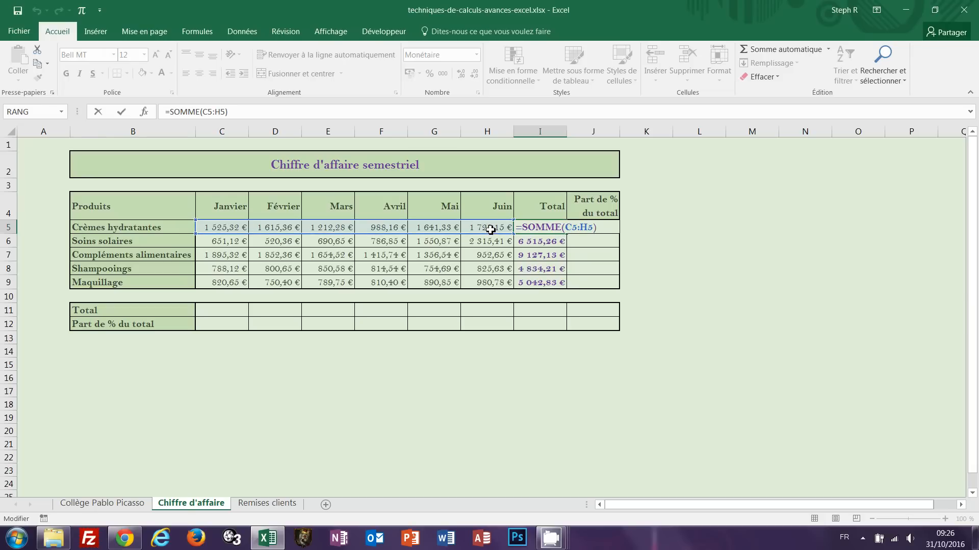
key(Escape)
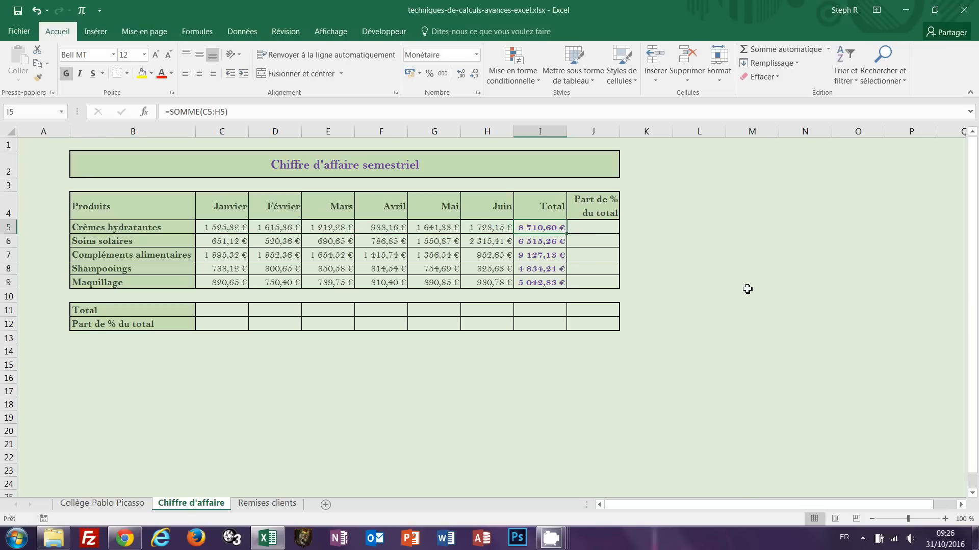
drag(551, 229, 548, 281)
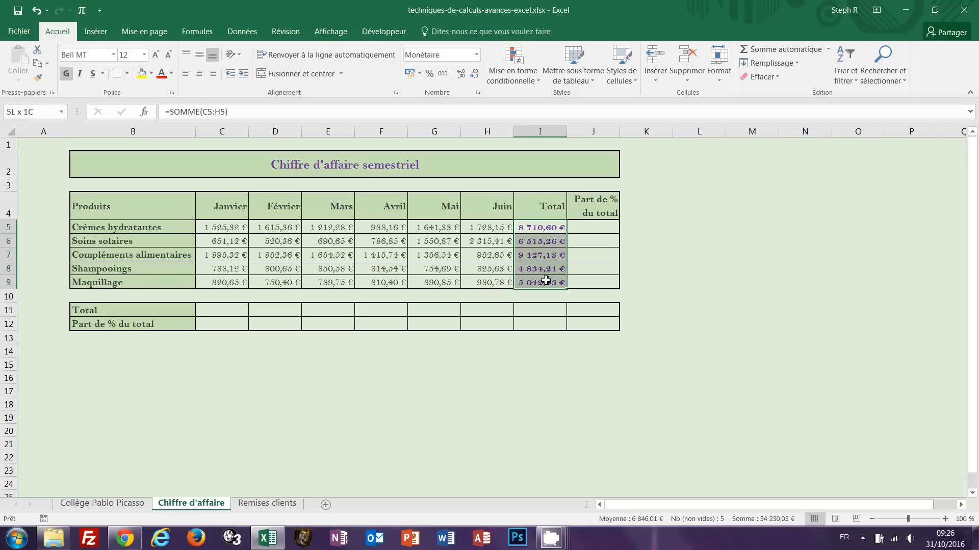
key(Delete)
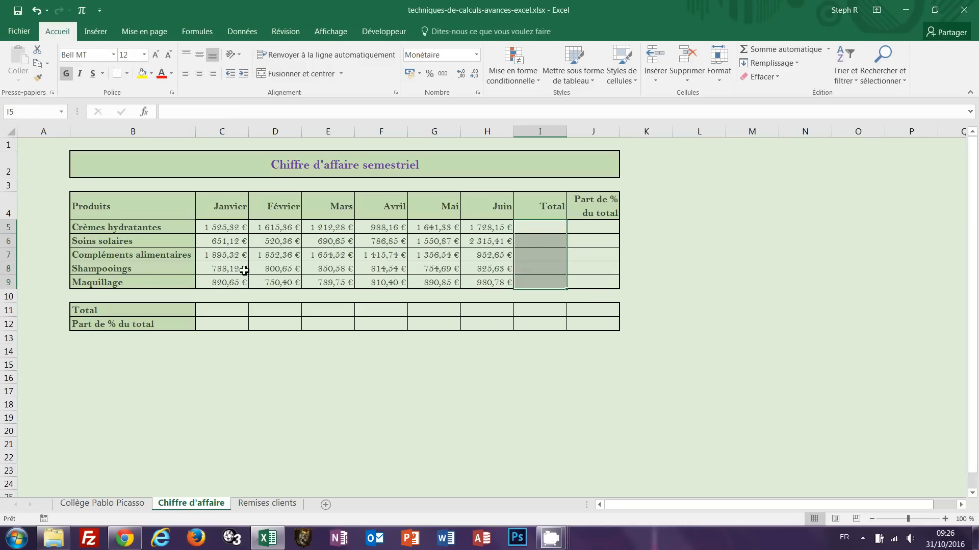
Step: Fill the product totals in I5:I9 by applying AutoSum to C5:I9, and check the formulas in I5 and I8
drag(214, 226, 548, 288)
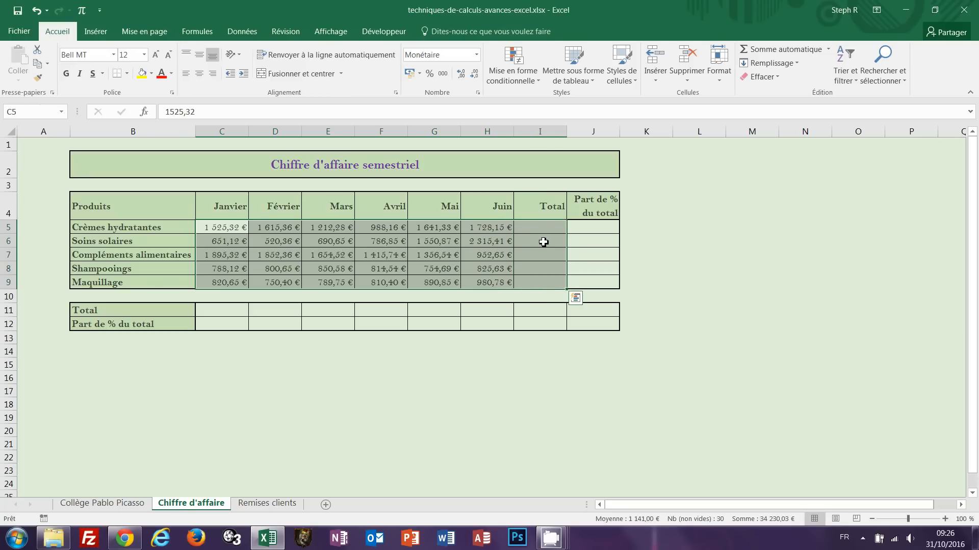
click(782, 48)
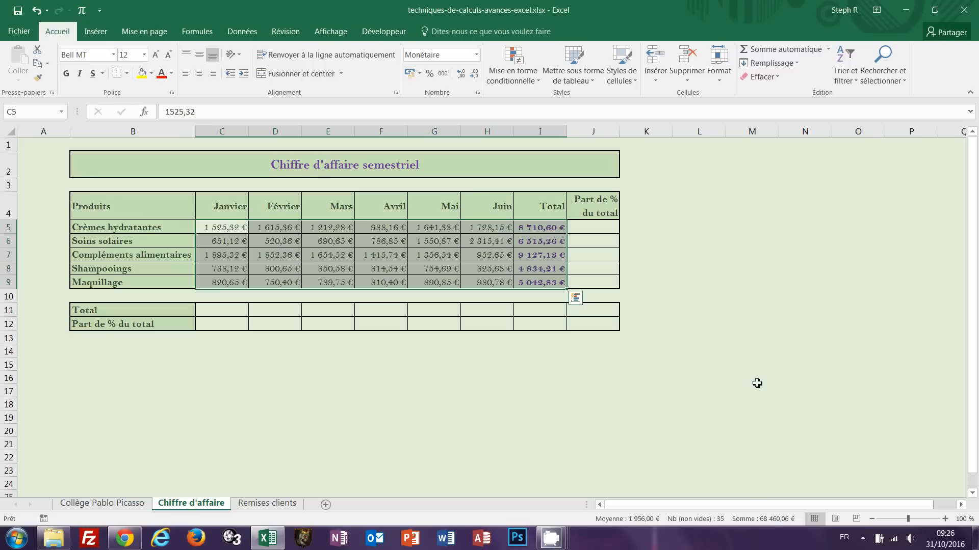
click(551, 230)
key(F2)
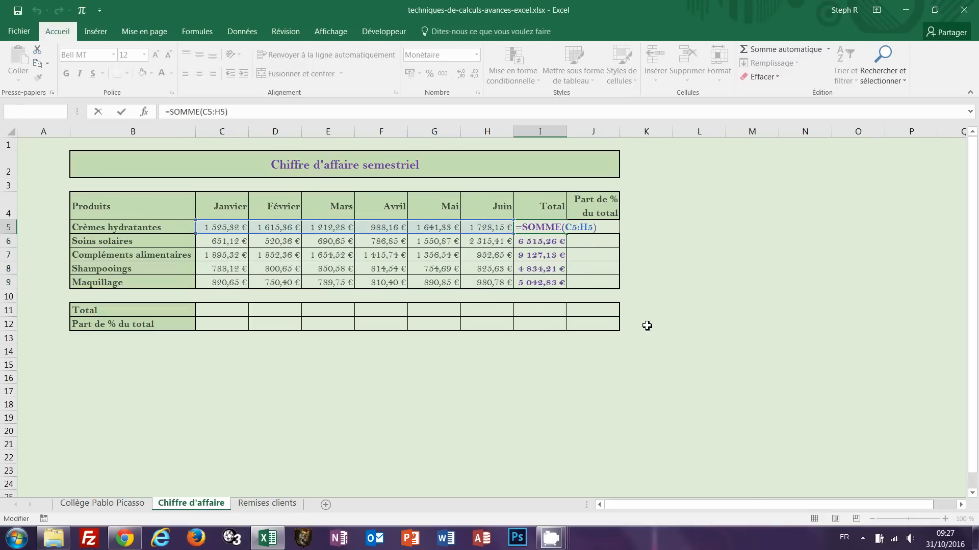
key(Return)
click(550, 270)
key(F2)
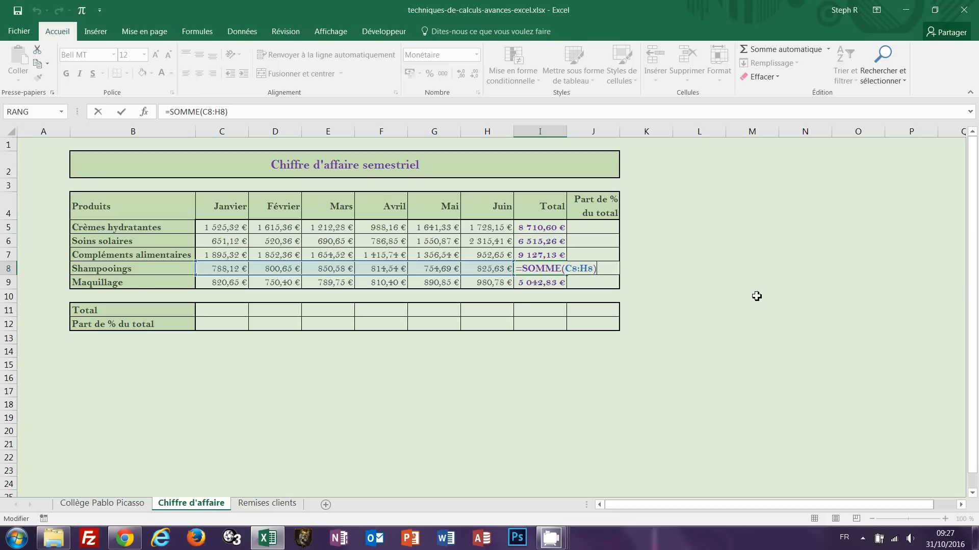
key(ctrl+Return)
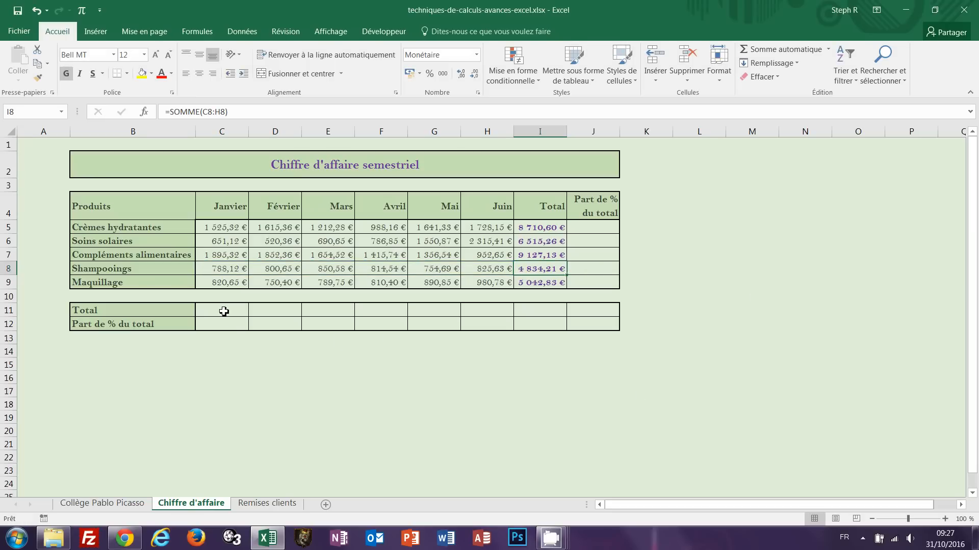
Step: Try AutoSum on the Total row C11:J11, inspect the range used in C11, and clear the row's formulas
drag(222, 311, 540, 315)
click(541, 315)
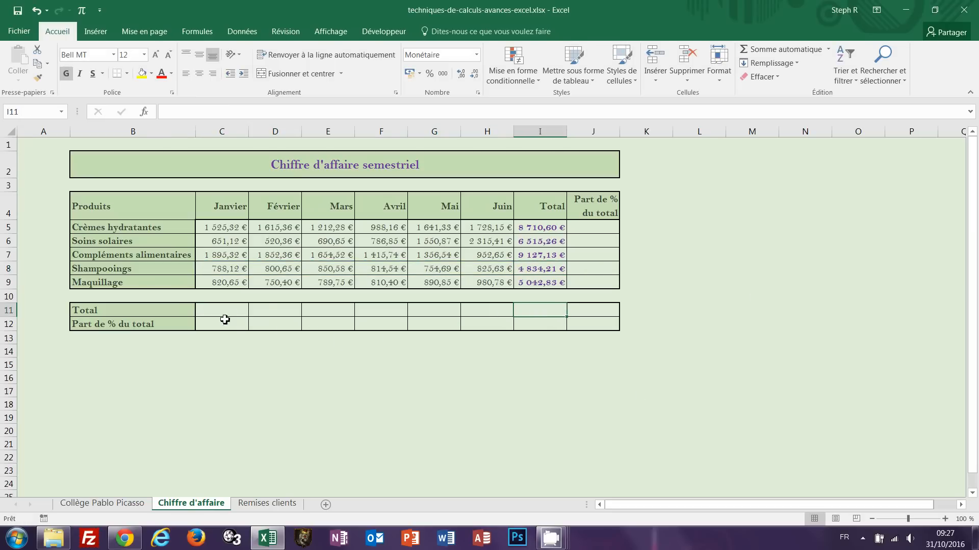
drag(223, 313, 594, 309)
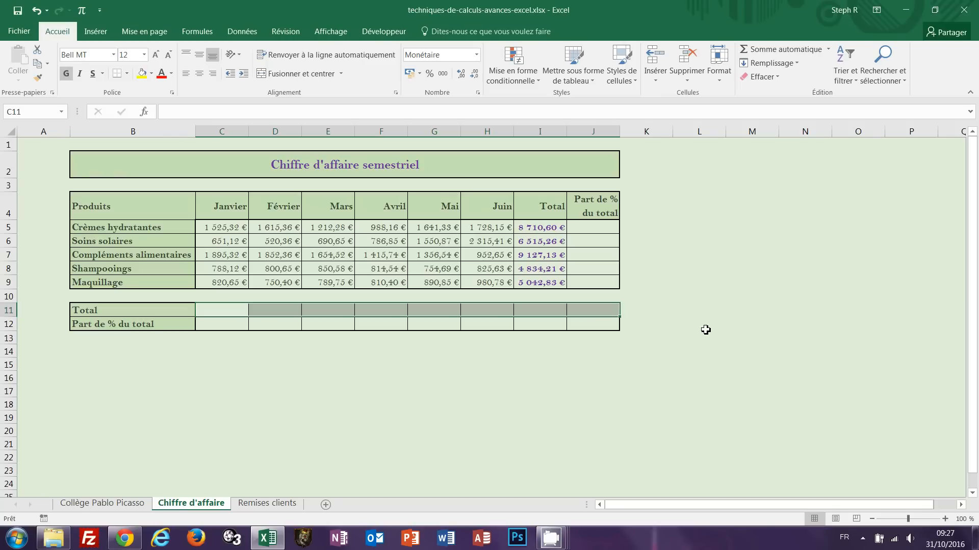
key(alt+equal)
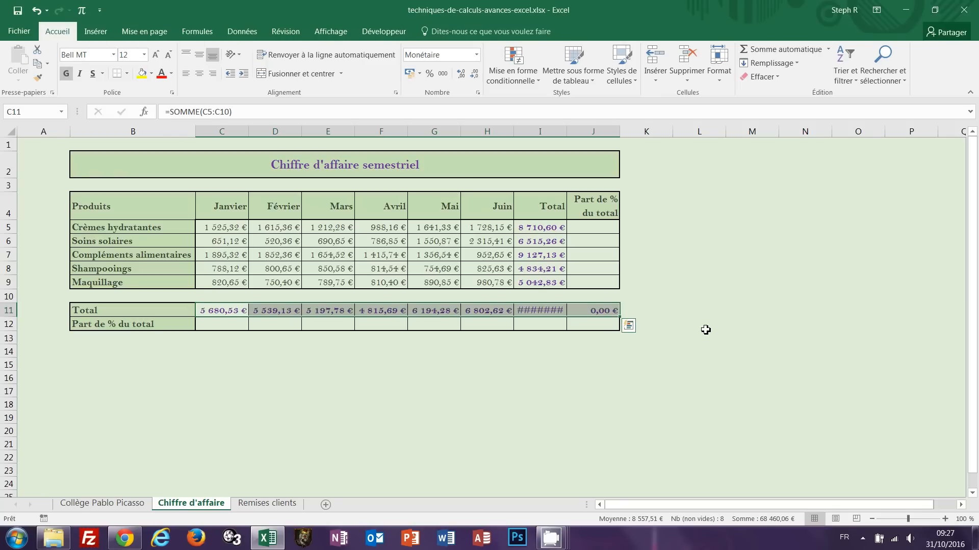
click(230, 313)
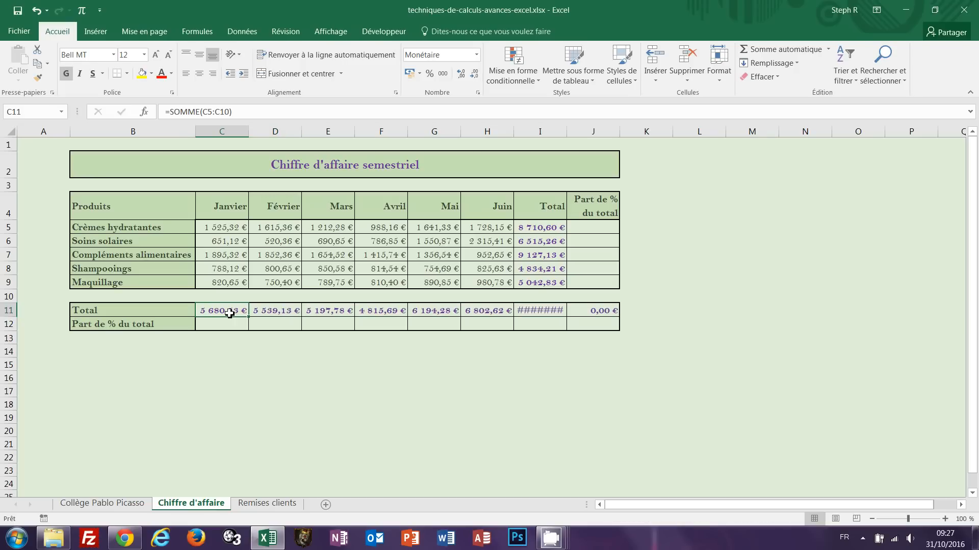
double_click(229, 313)
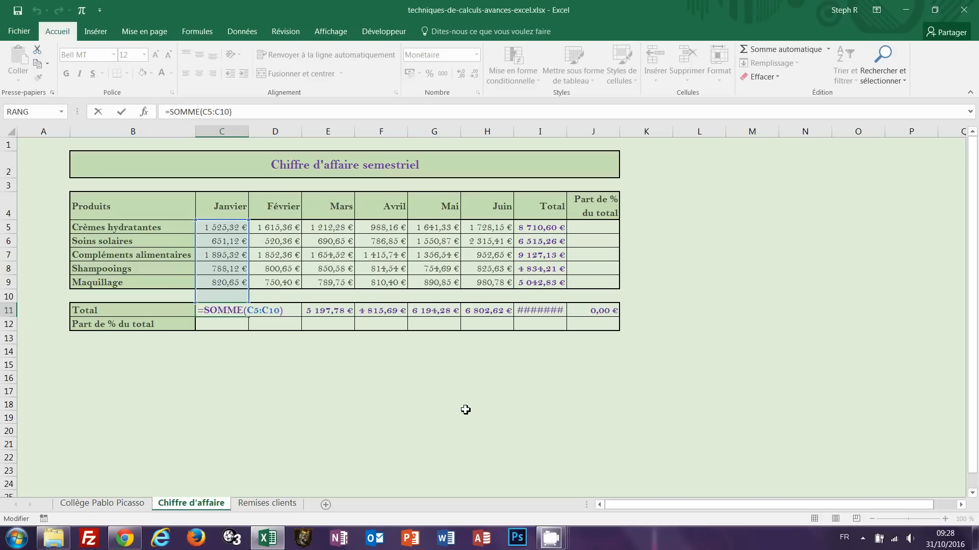
key(ctrl+Return)
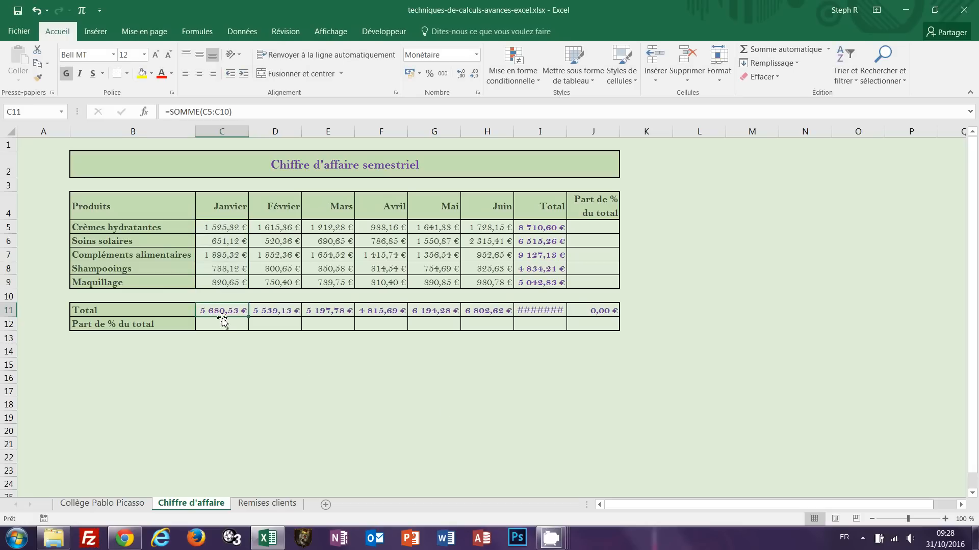
drag(222, 314, 593, 315)
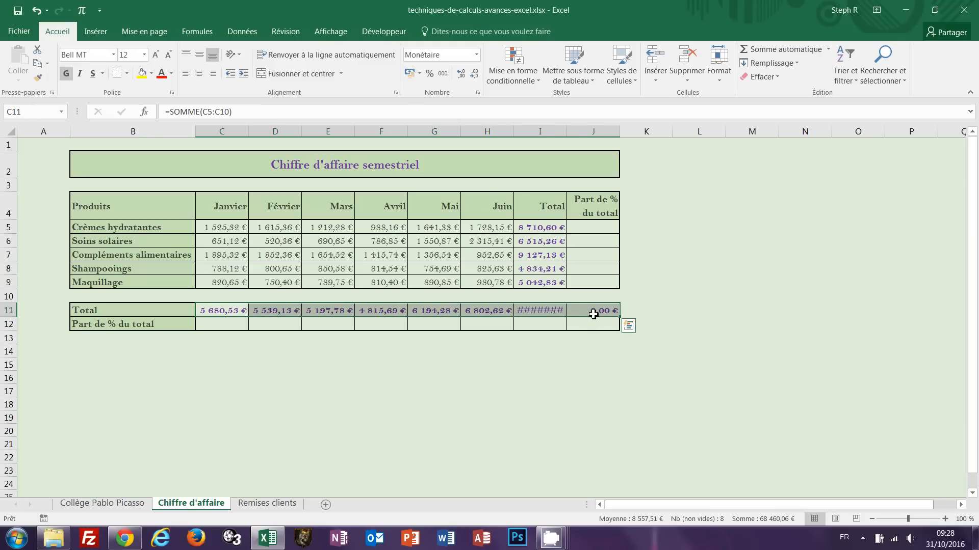
key(Delete)
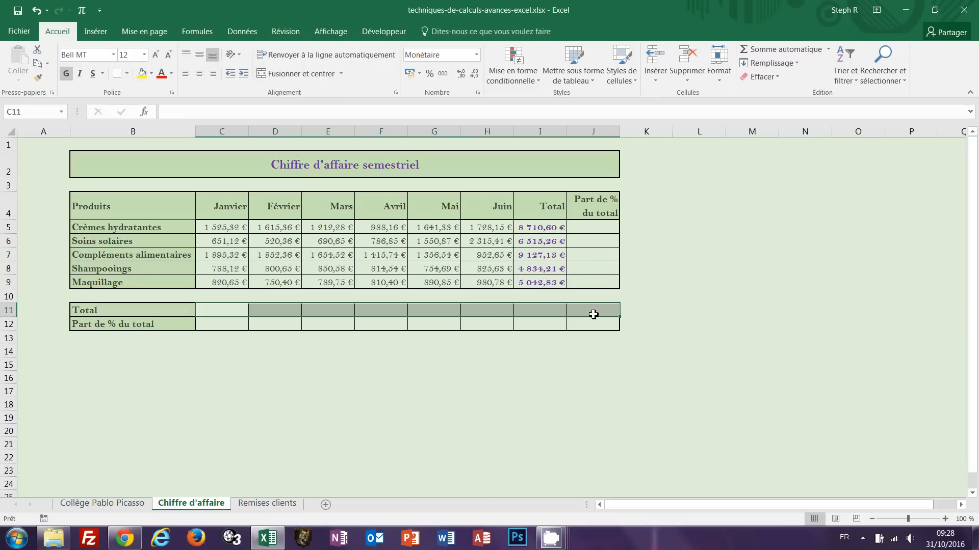
Step: Fill the Total row C11:J11 with =SOMME(C5:C9) in one entry, and check the formulas in C11 and D11
text(=somme)
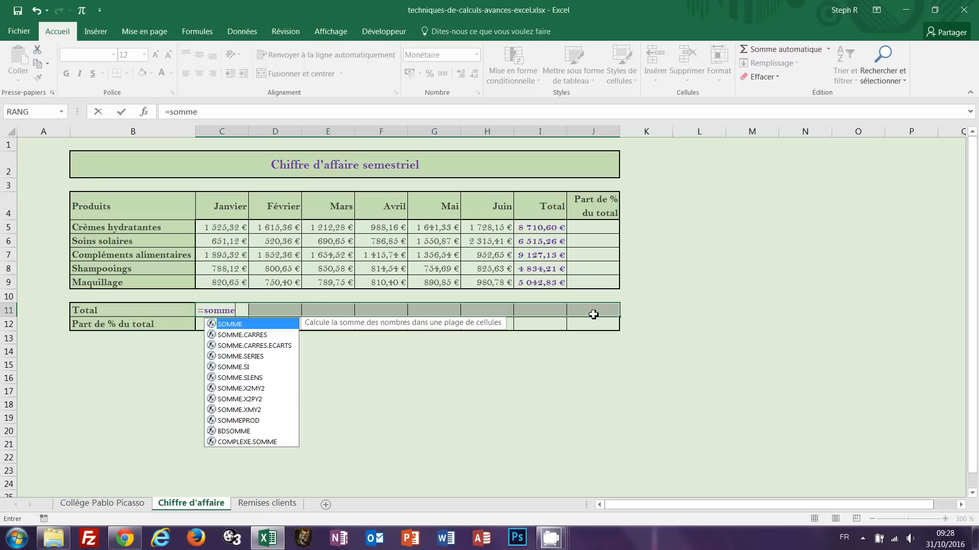
text(()
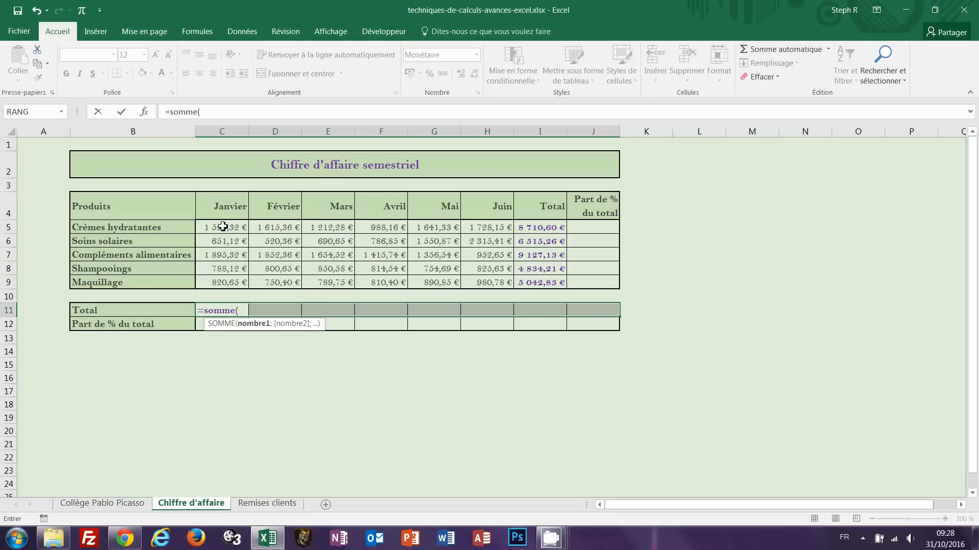
drag(222, 227, 222, 281)
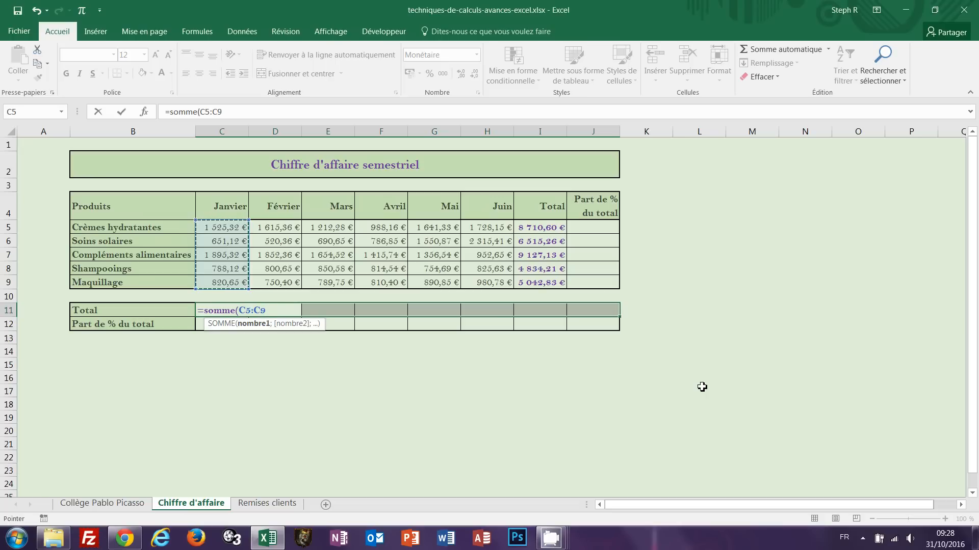
text())
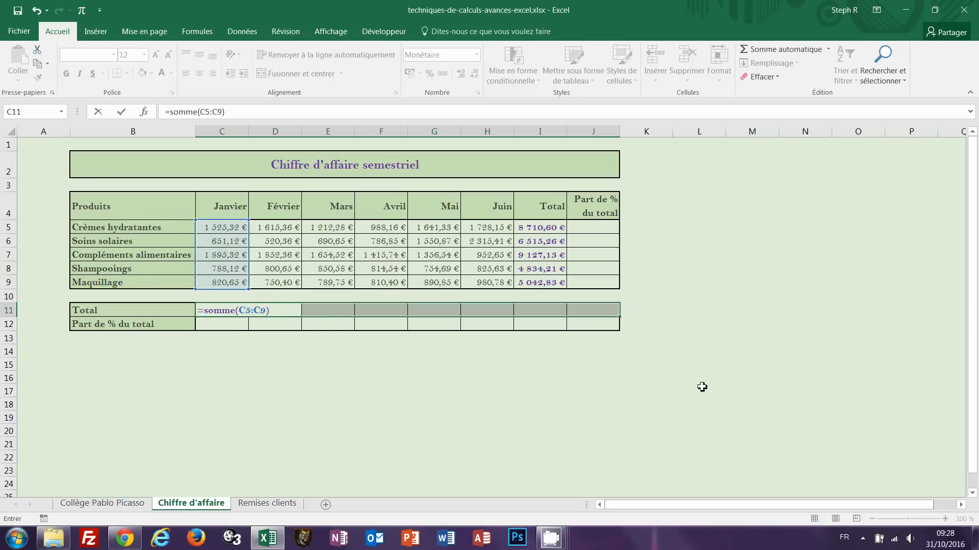
key(ctrl+Return)
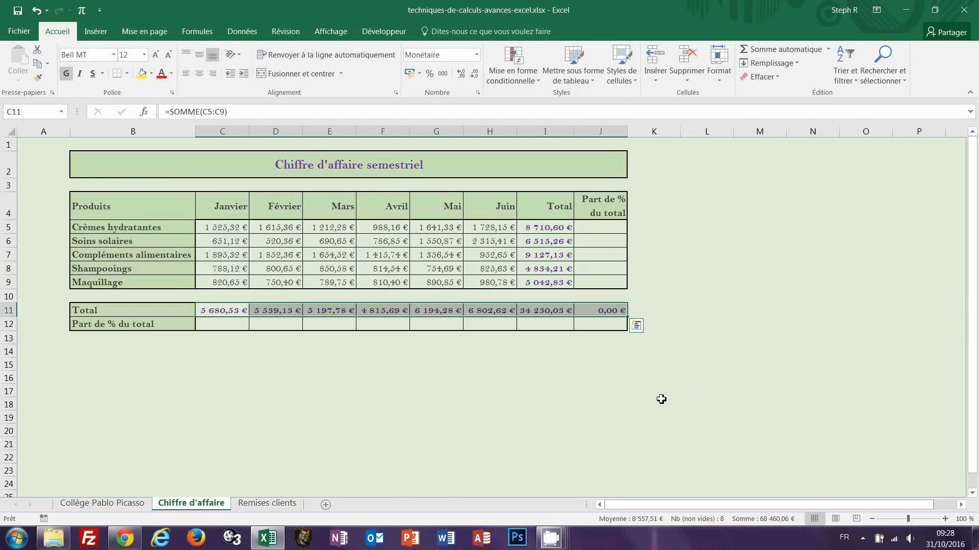
click(232, 311)
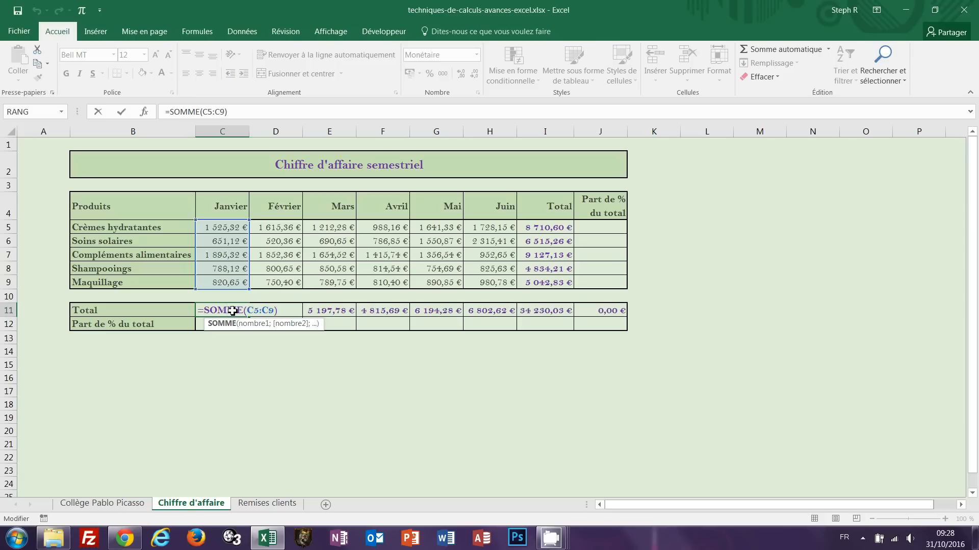
key(Escape)
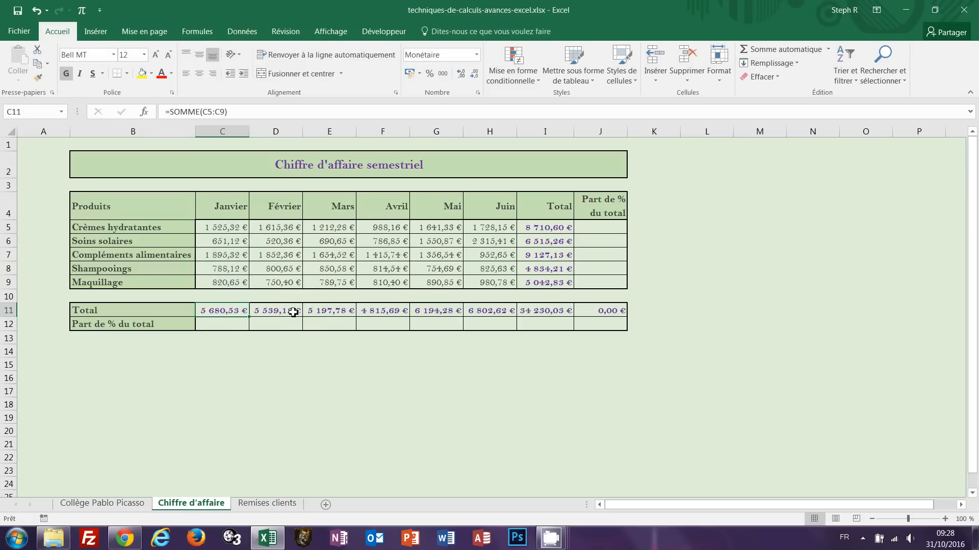
double_click(294, 313)
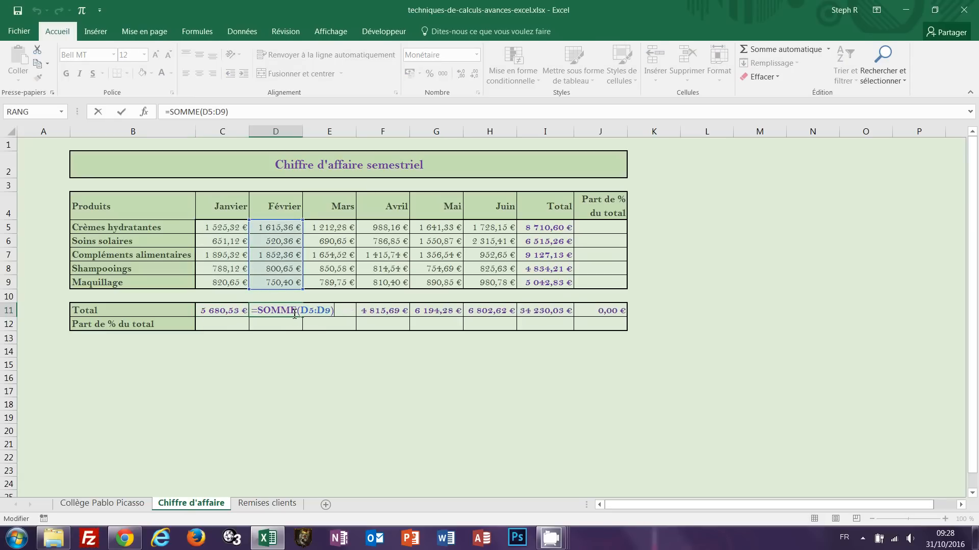
key(Escape)
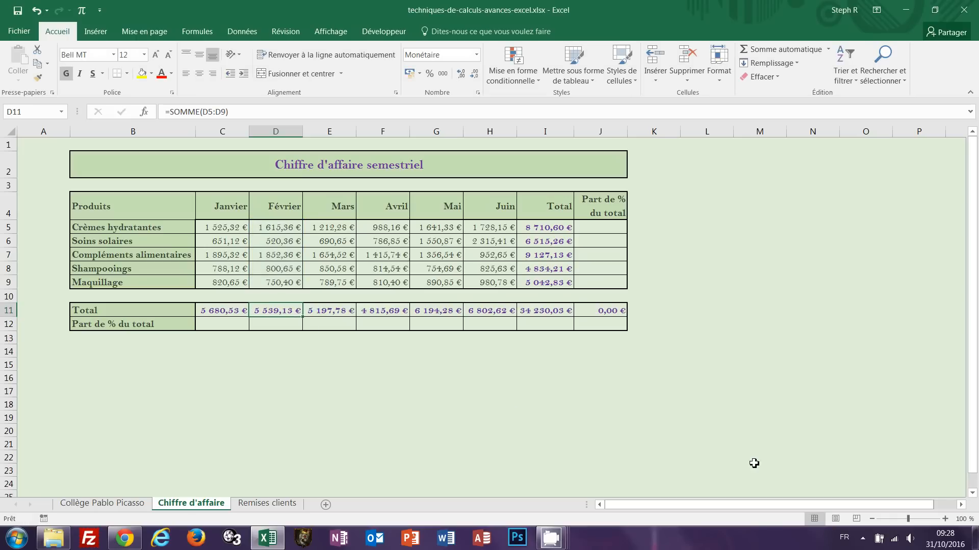
Step: Fill the product share cells J5:J9 with the formula =I5/I11 in one entry
click(718, 280)
drag(603, 227, 606, 282)
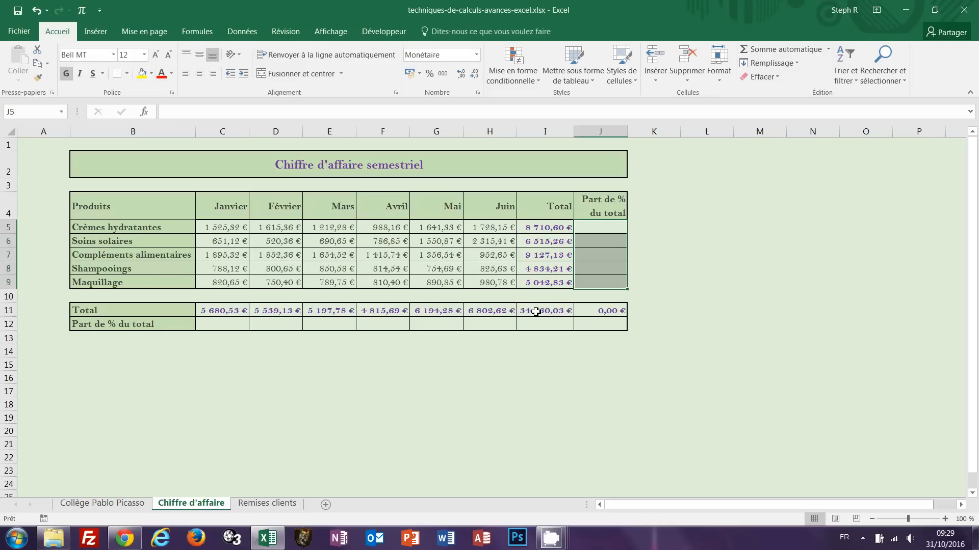
text(=)
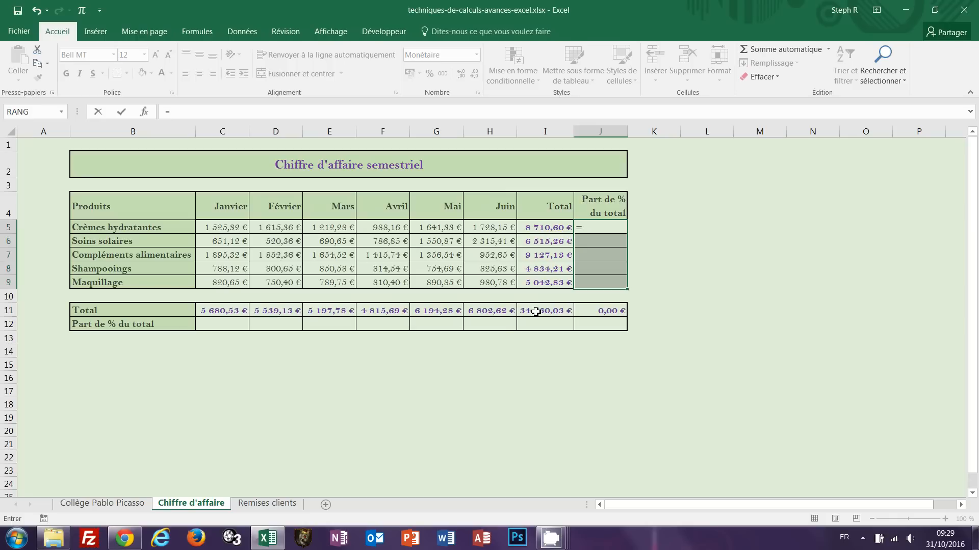
click(555, 227)
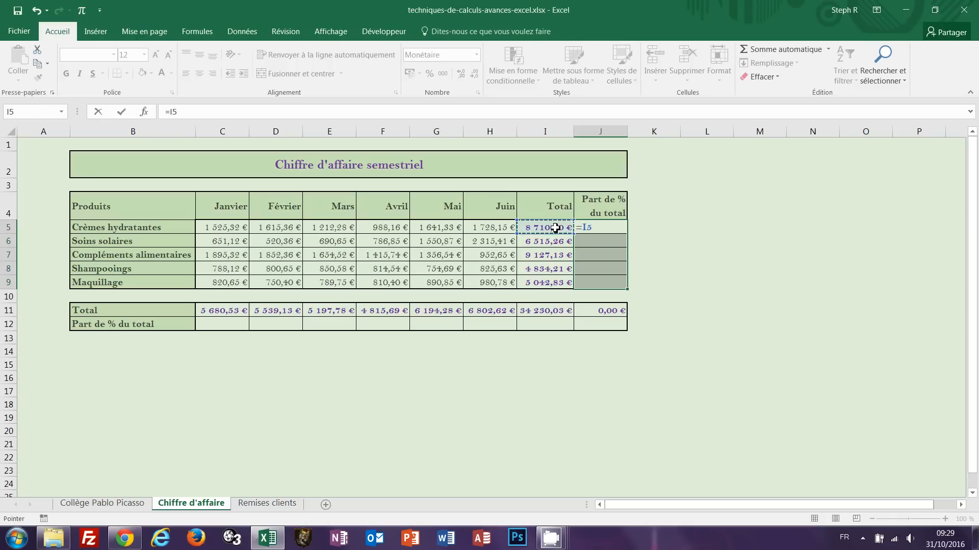
text(/)
click(553, 312)
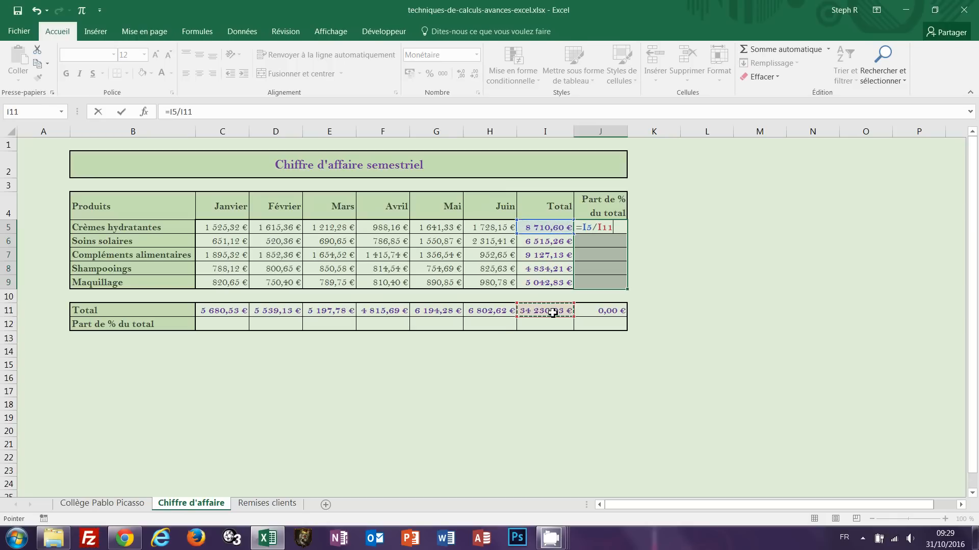
key(ctrl+Return)
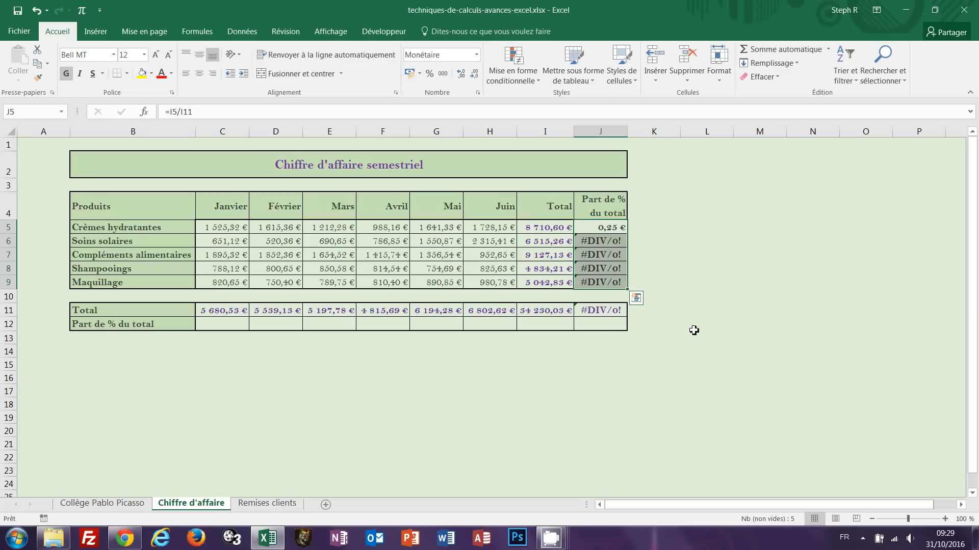
Step: Examine which cells the share formulas in J5 and J7 refer to, leaving them unedited
key(F2)
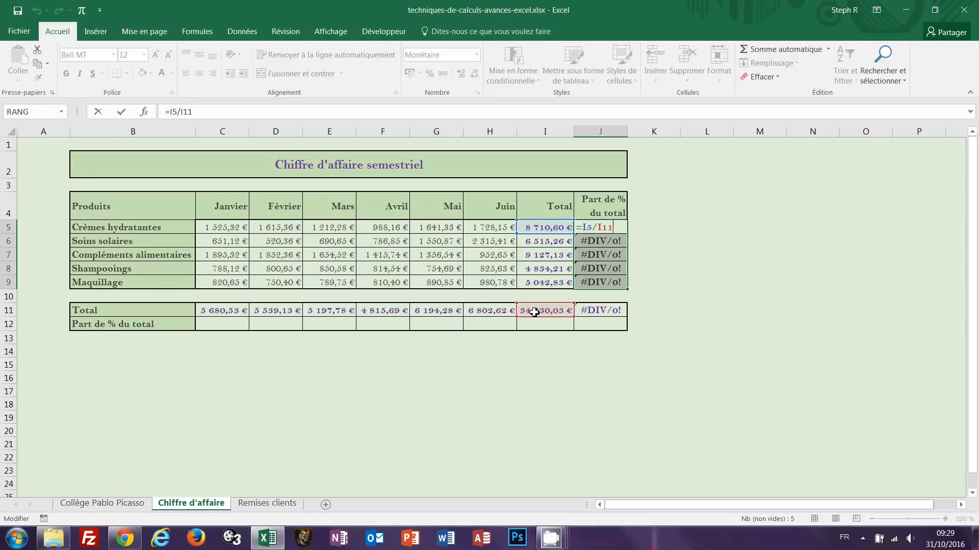
key(Return)
click(591, 255)
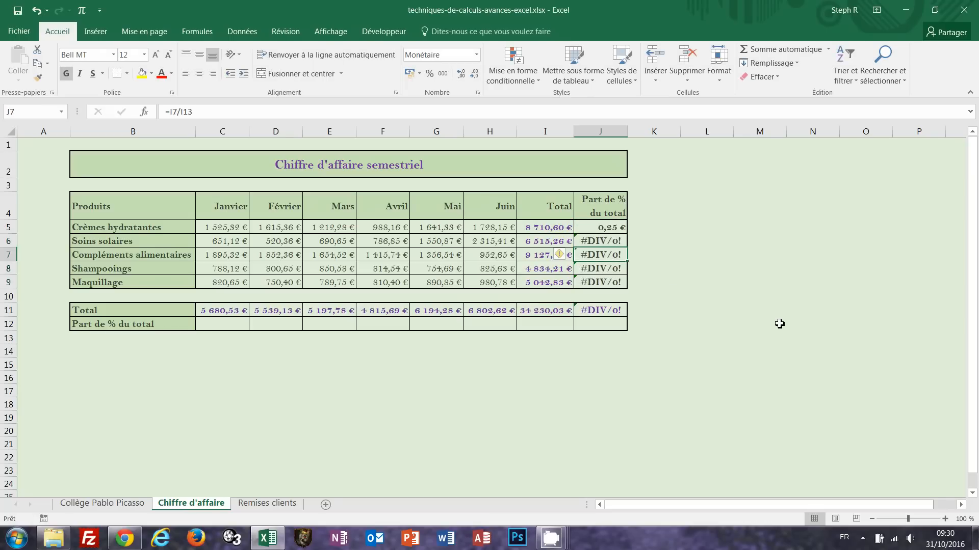
key(F2)
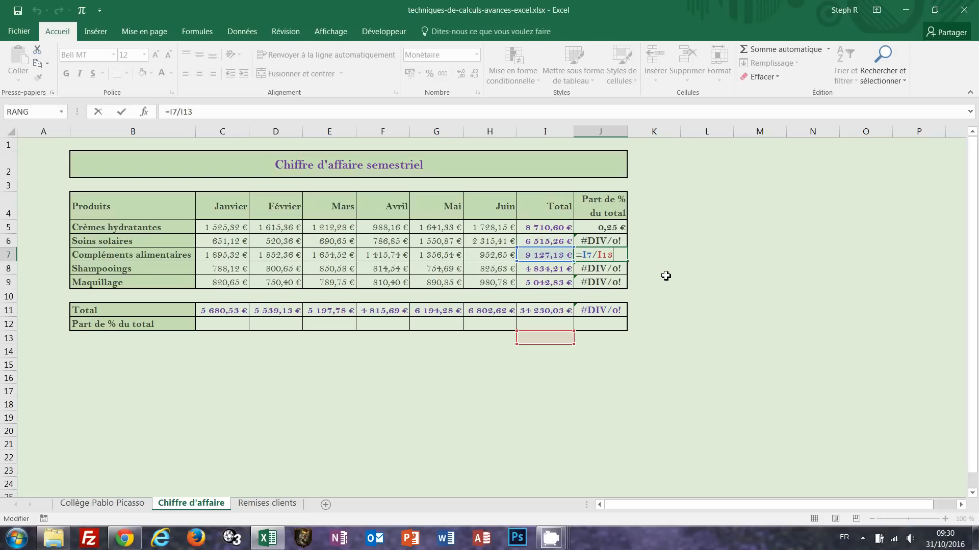
key(Escape)
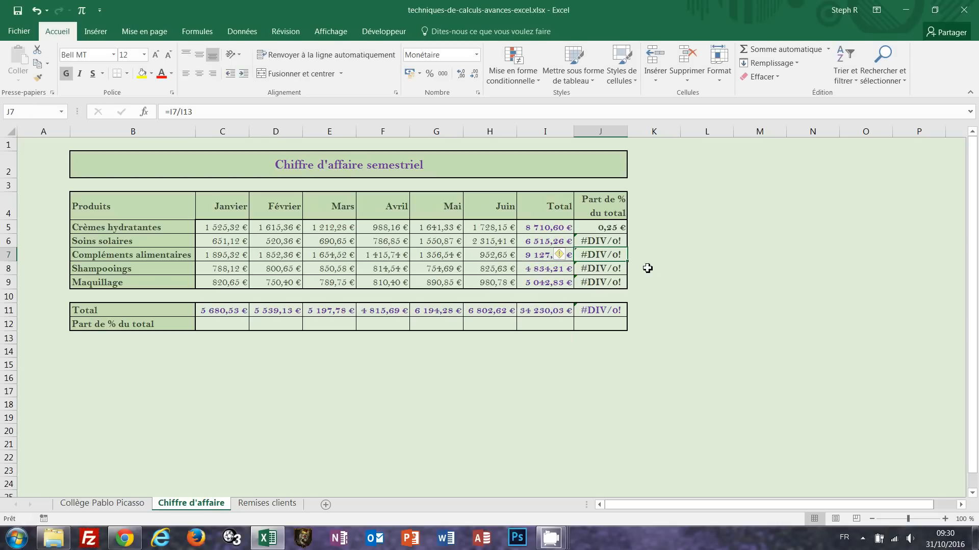
click(609, 228)
double_click(610, 228)
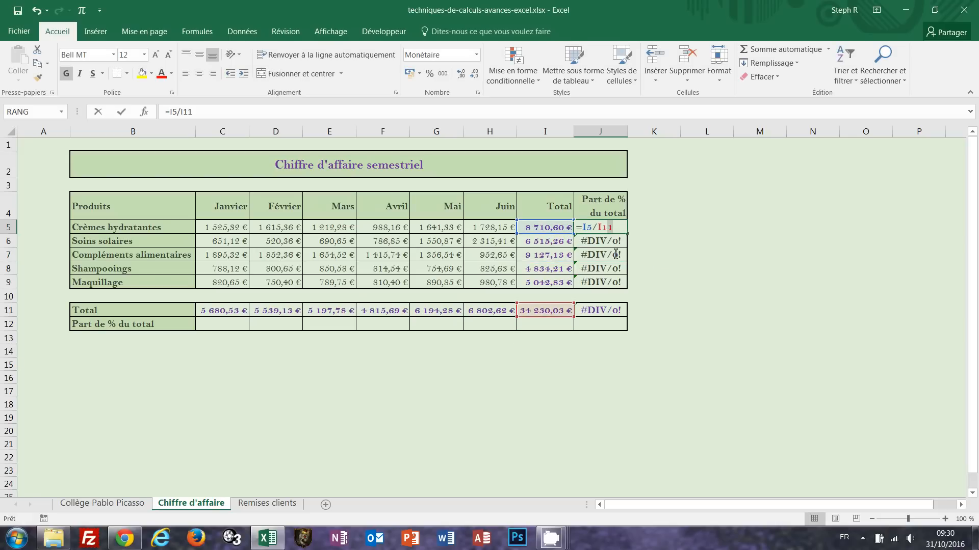
key(Escape)
Step: Fix the row of the grand total reference in J5:J9, changing the formula to =I5/I$11 for the whole range
drag(603, 227, 610, 284)
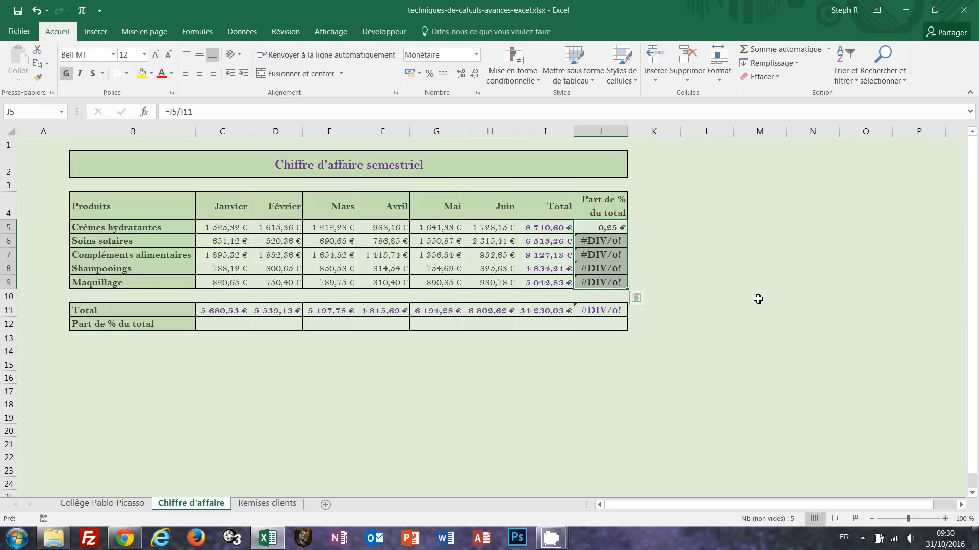
key(F2)
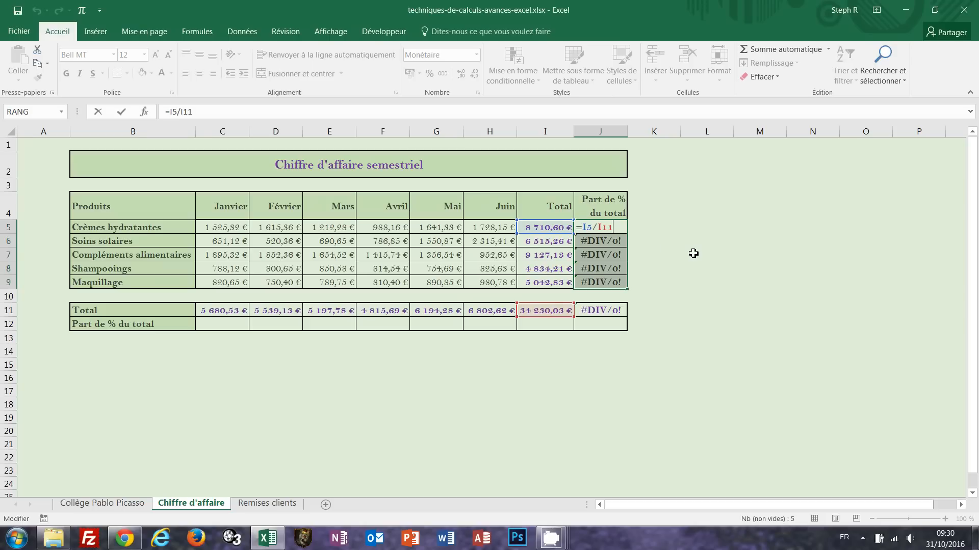
key(F4)
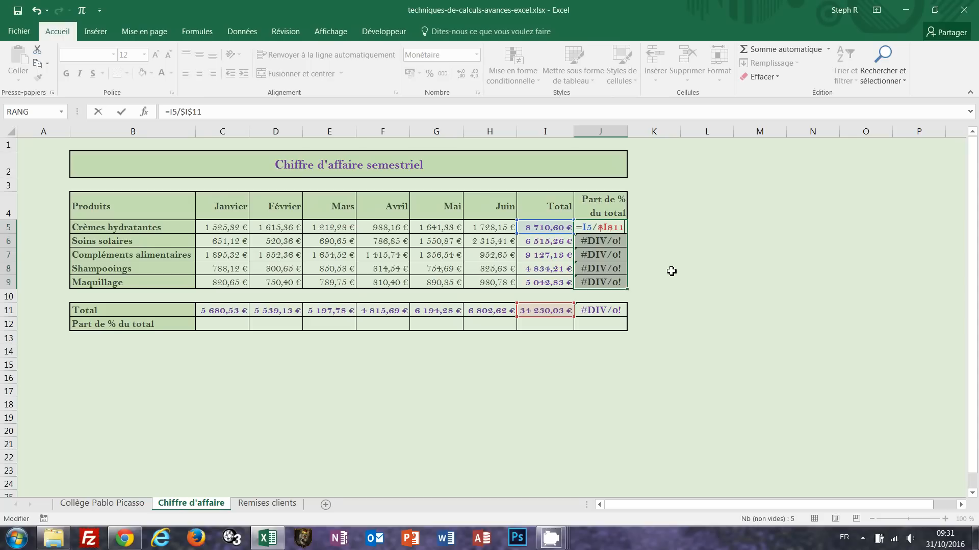
key(F4)
key(ctrl+Return)
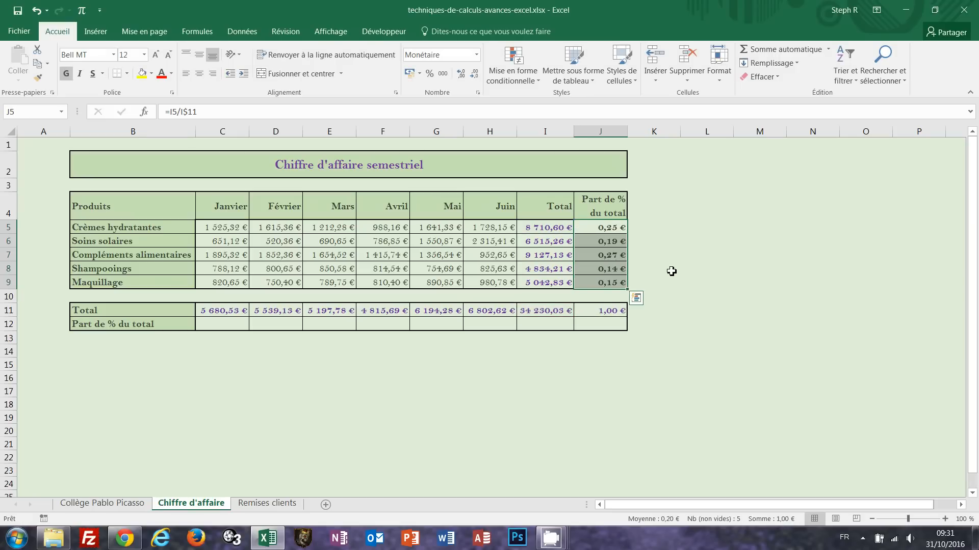
Step: Format the shares J5:J9 and their total in J11 as percentages, and check the formula in J7
click(599, 311)
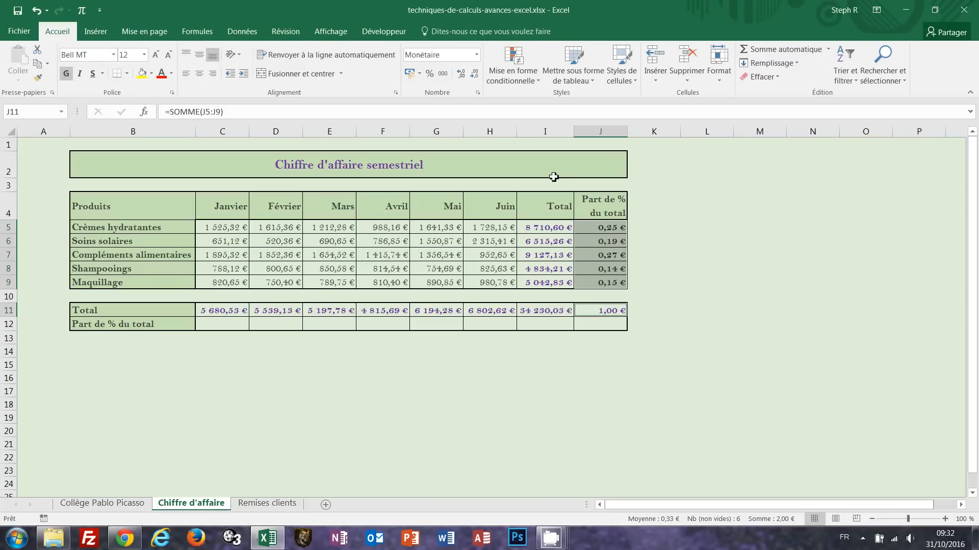
click(432, 76)
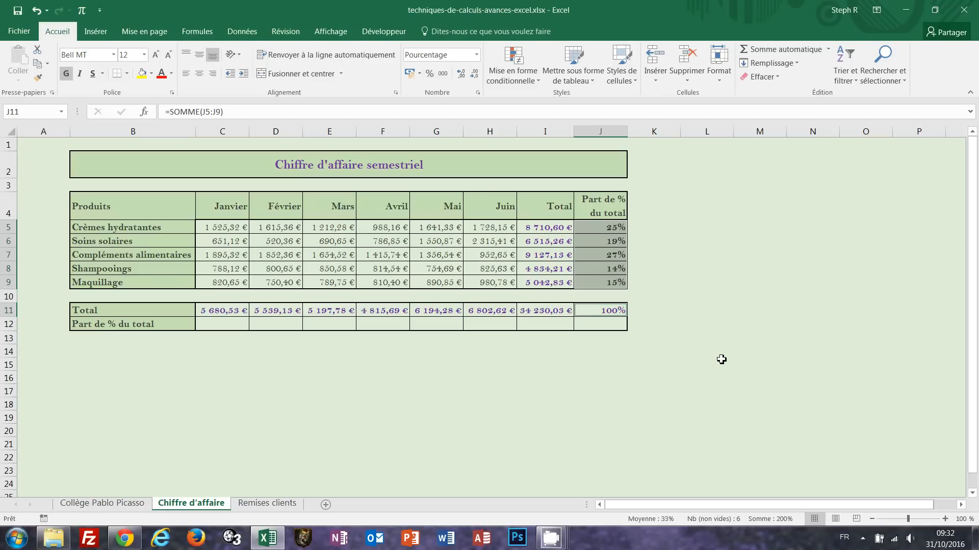
click(708, 338)
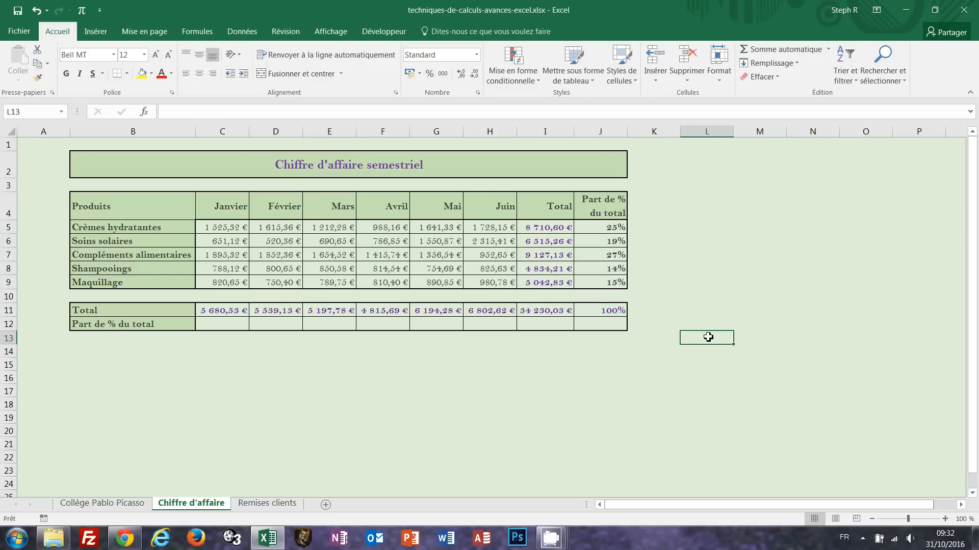
double_click(604, 259)
key(ctrl+Return)
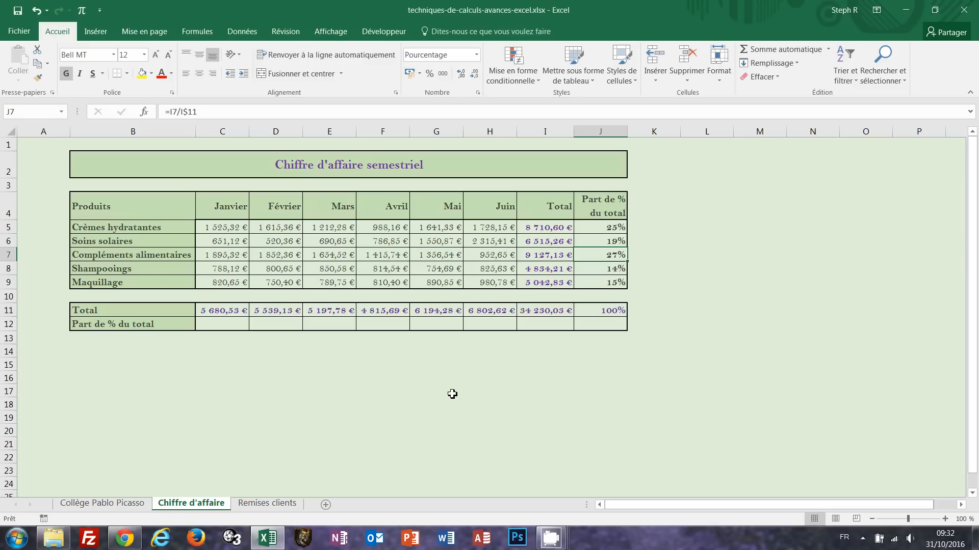
Step: Name the grand total cell I11 total_ca on the Chiffre d'affaire sheet
click(224, 326)
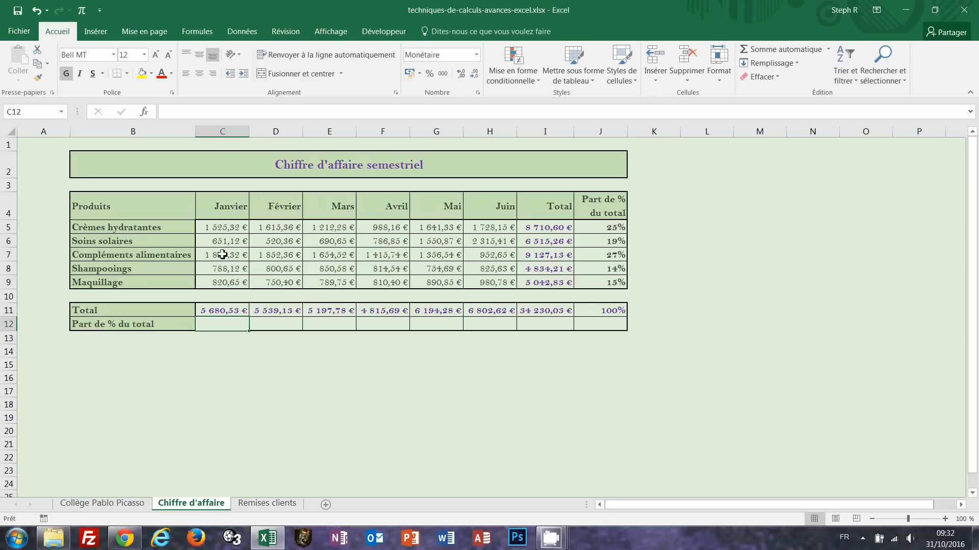
click(219, 312)
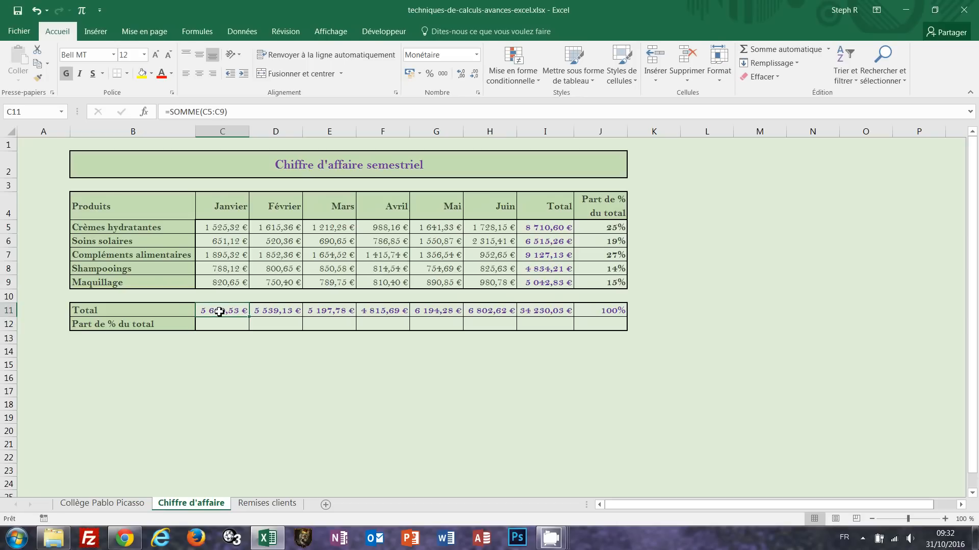
click(561, 312)
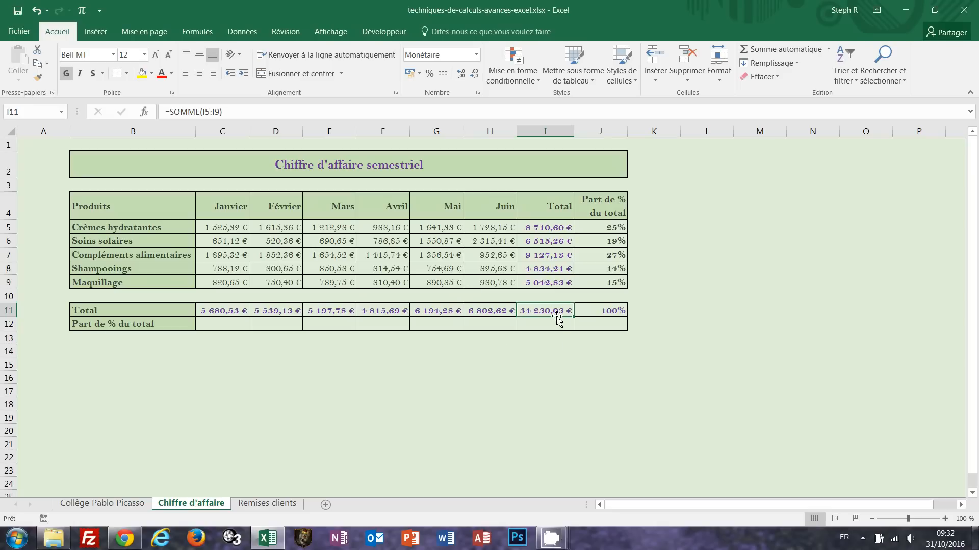
click(14, 112)
text(total_ca)
key(Return)
click(225, 325)
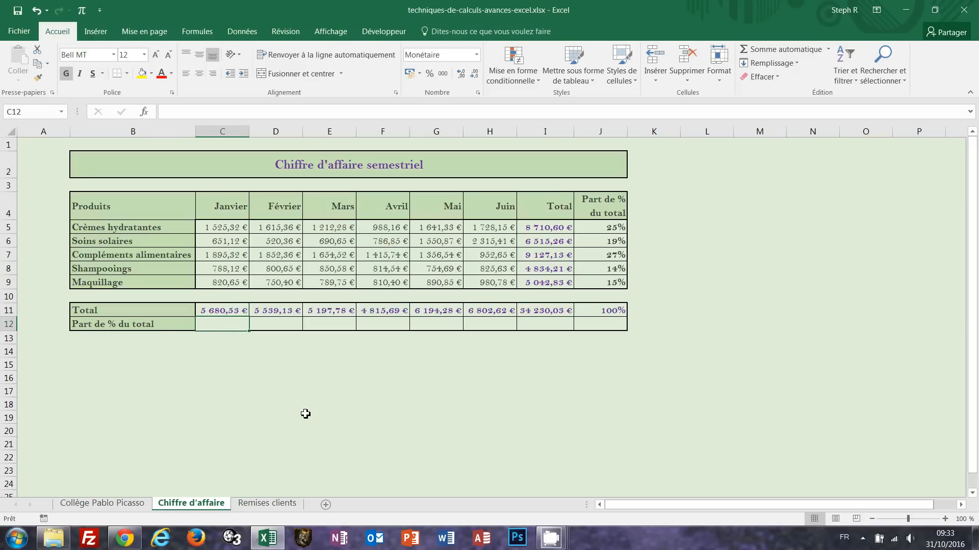
text(=)
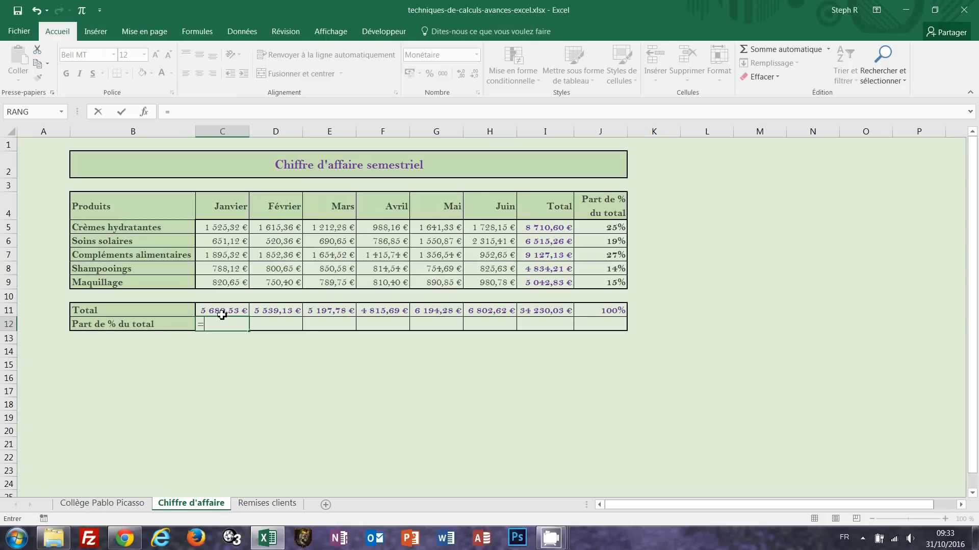
key(Escape)
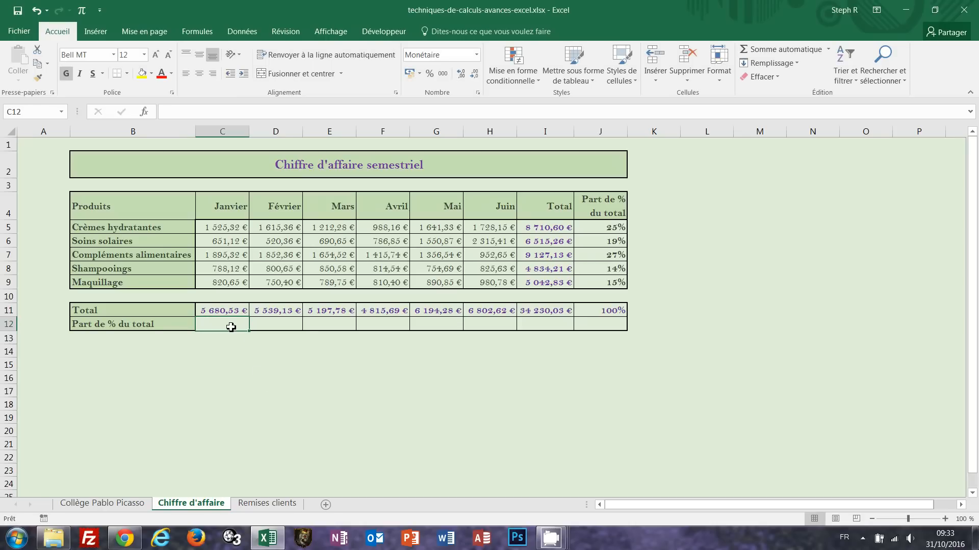
Step: Fill the monthly shares C12:I12 with the formula =C11/total_ca in one entry and format them as percentages
drag(229, 327, 539, 322)
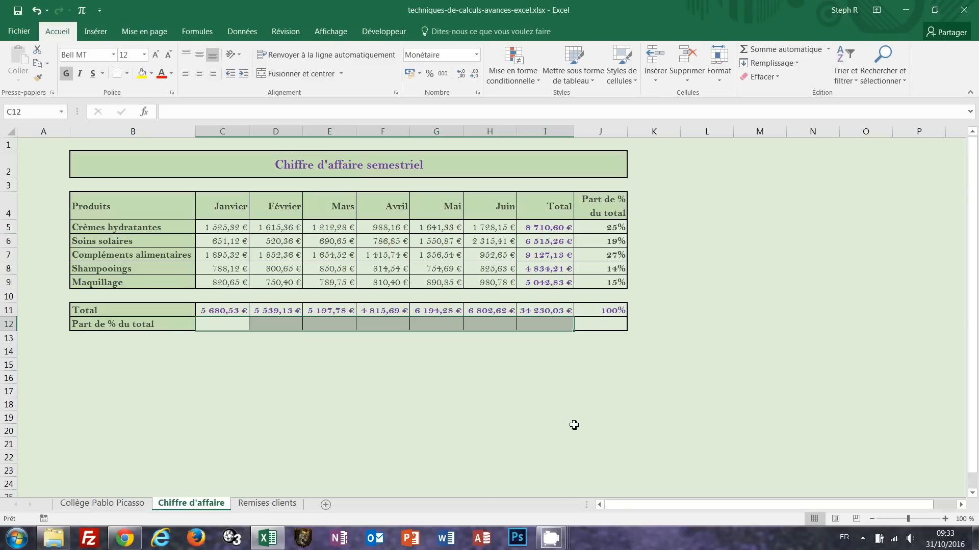
text(=)
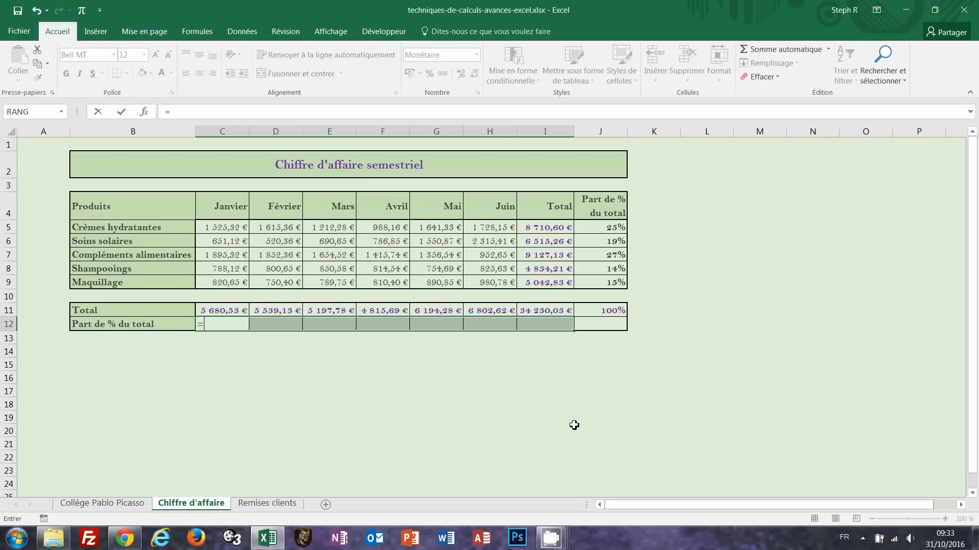
click(219, 314)
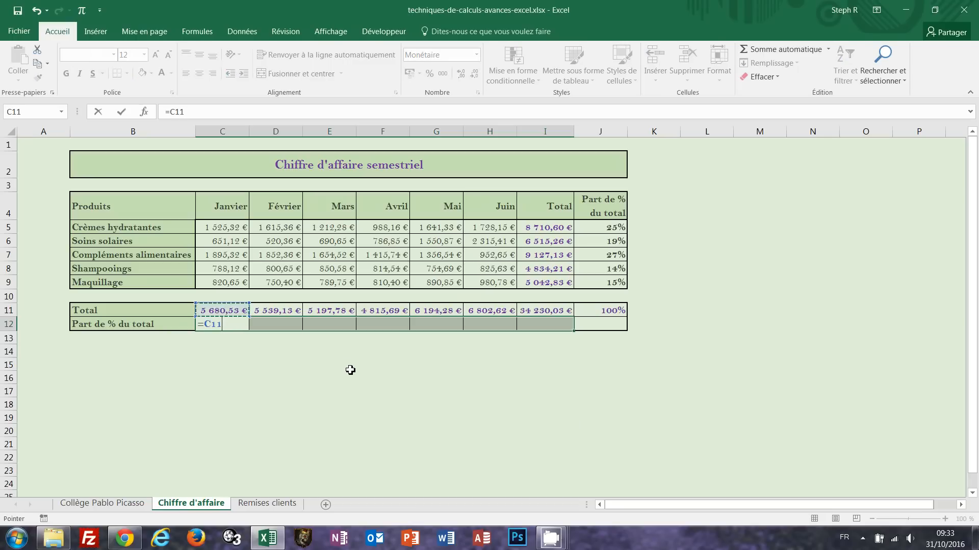
text(/total)
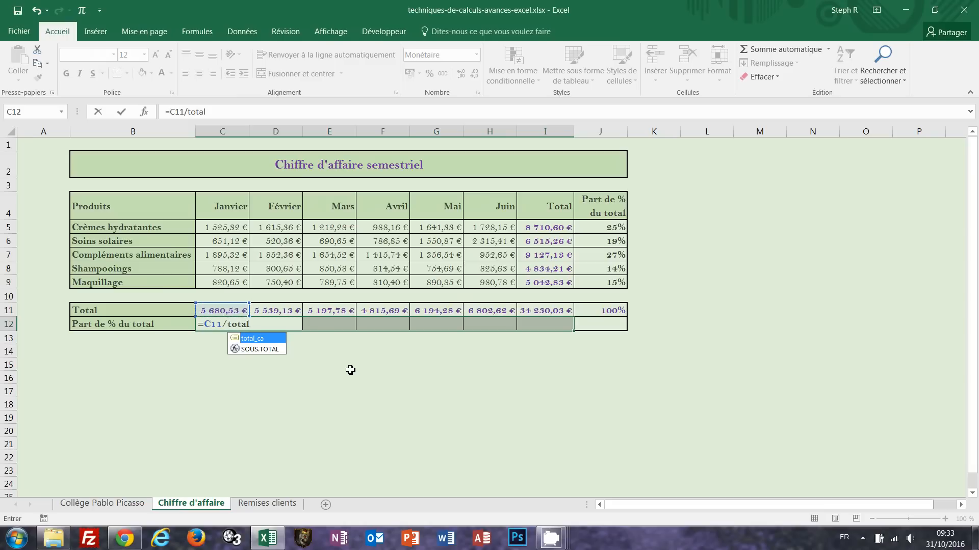
double_click(248, 339)
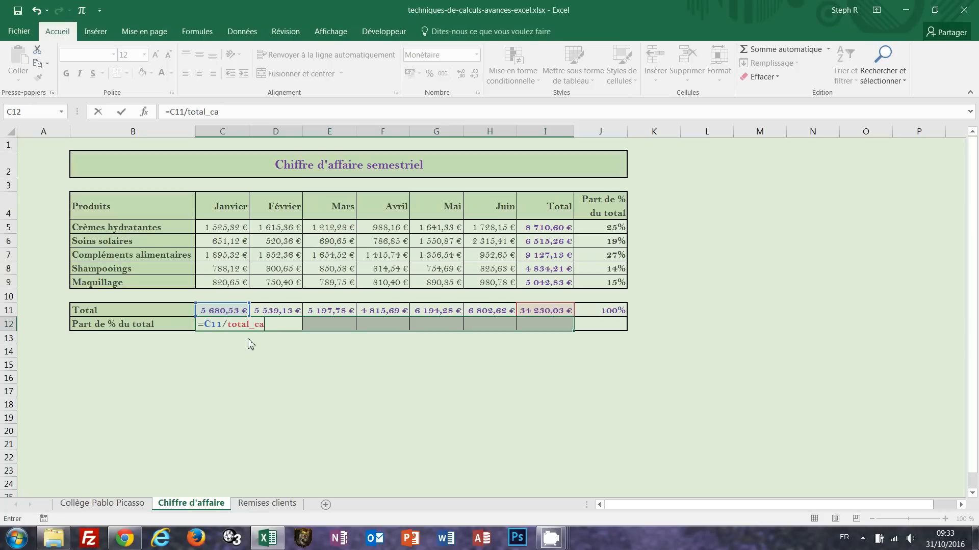
key(ctrl+Return)
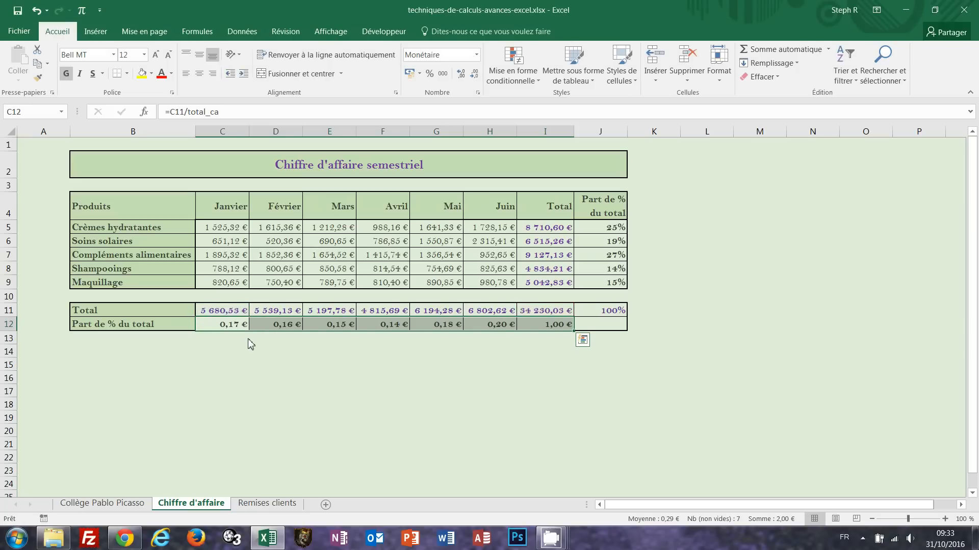
click(431, 74)
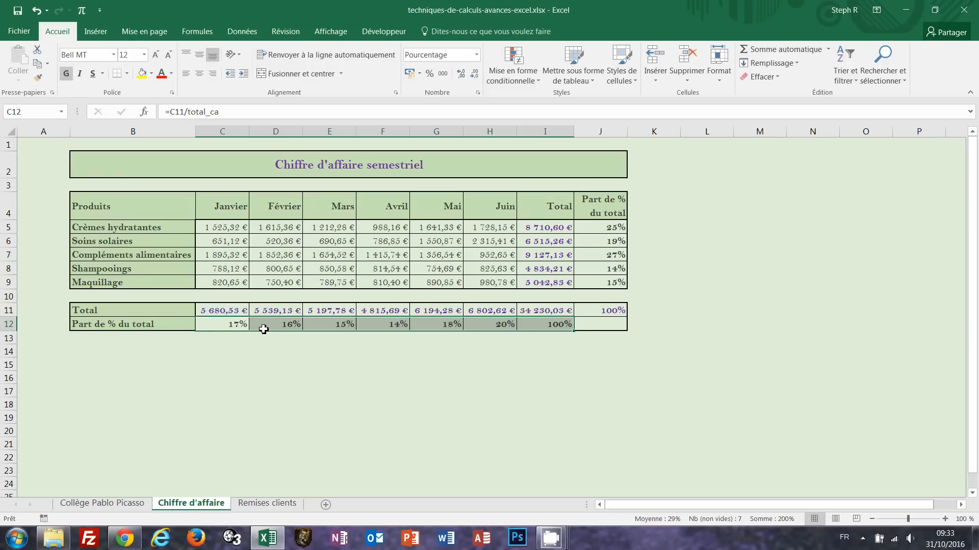
Step: Switch to the Remises clients sheet and select the empty client price range D7:H16
click(268, 503)
click(528, 420)
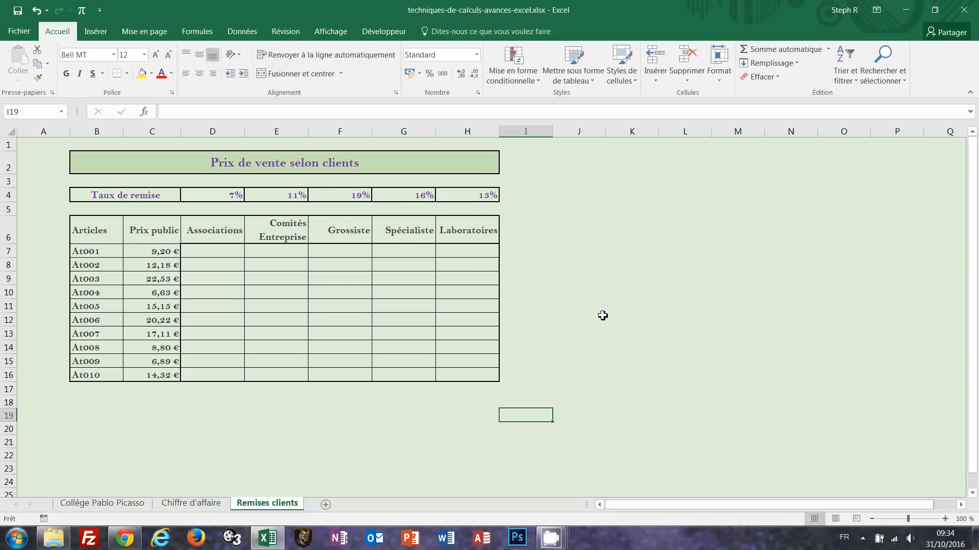
click(204, 255)
drag(204, 255, 477, 374)
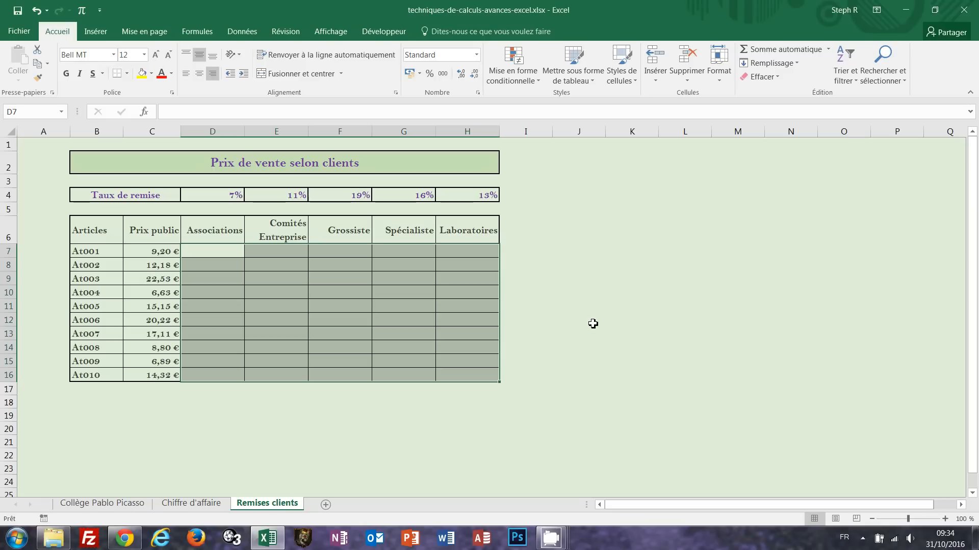
Step: Try filling D7:H16 in one entry with the discount formula =C7*(1-D4), using relative references
text(=)
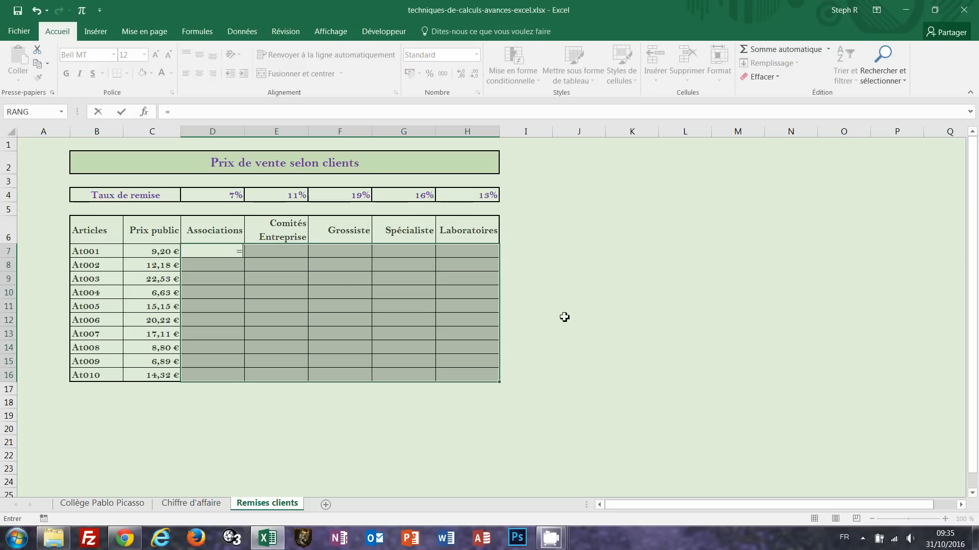
click(154, 255)
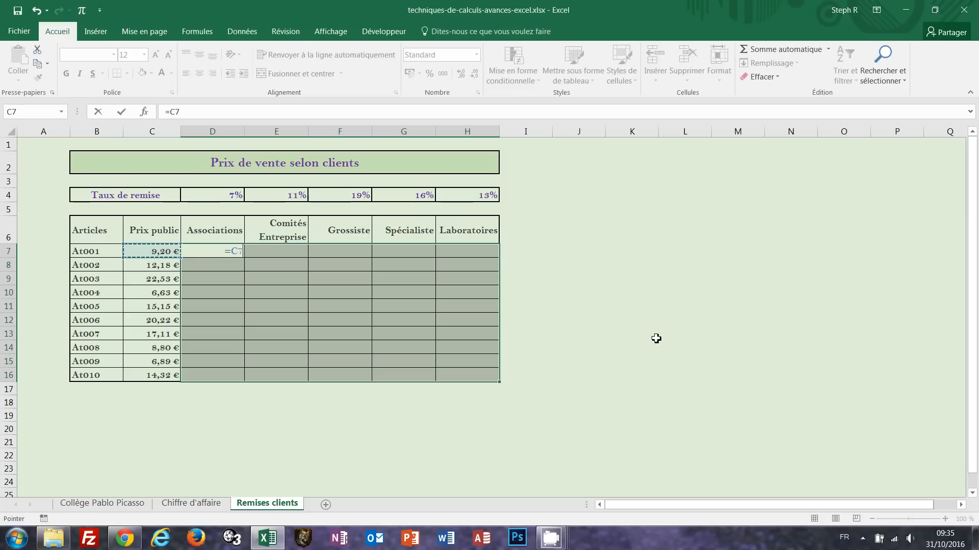
text(*(1-)
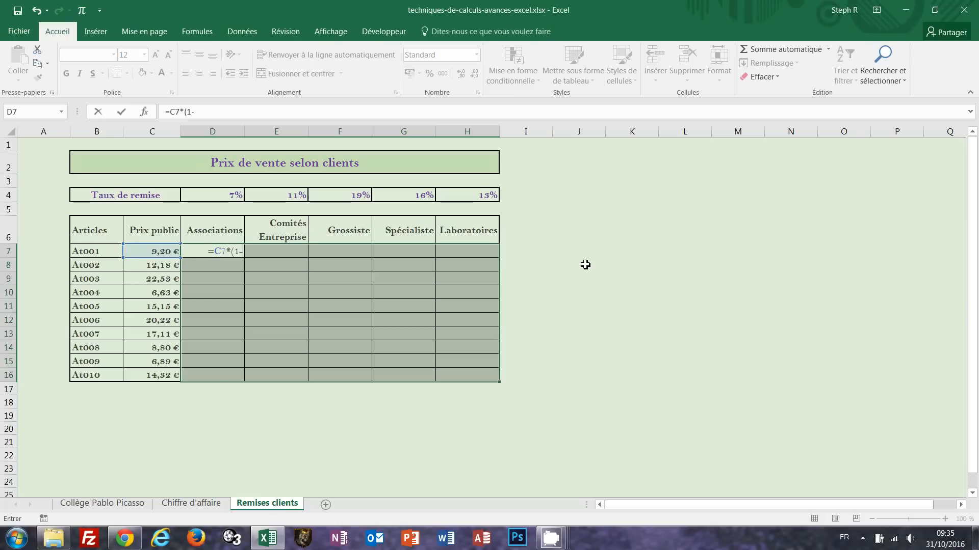
click(227, 194)
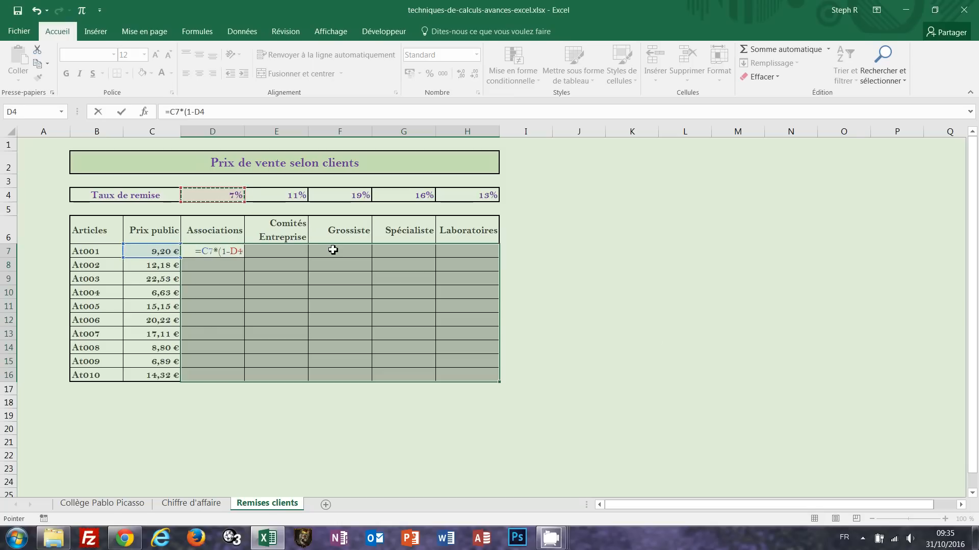
text())
key(ctrl+Return)
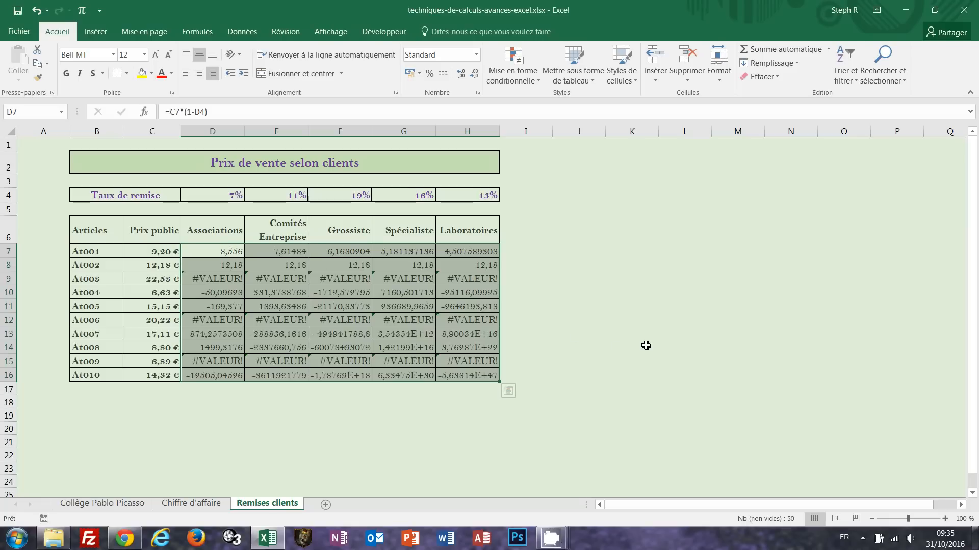
Step: Fill D7:H16 in one entry with =$C7*(1-D$4), fixing the public price column and the discount rate row
text(=)
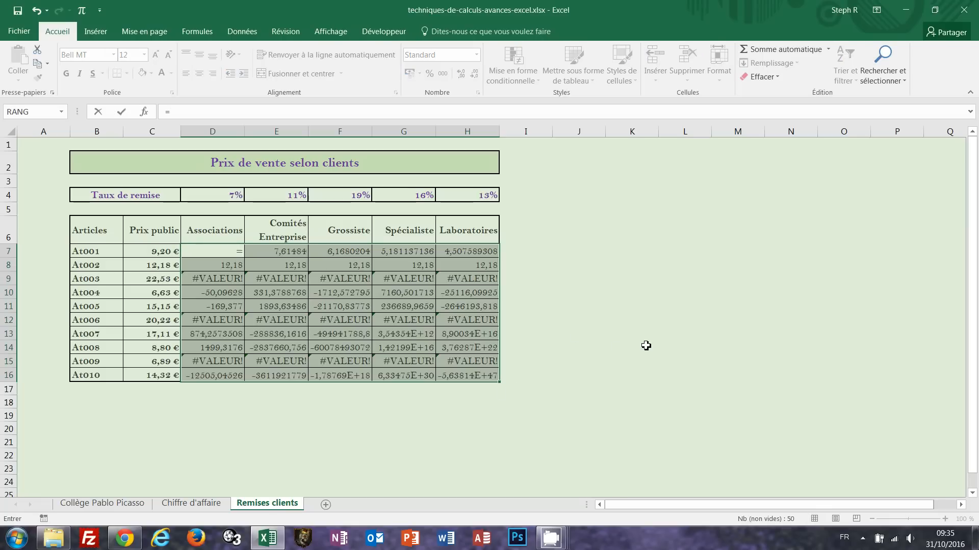
text(()
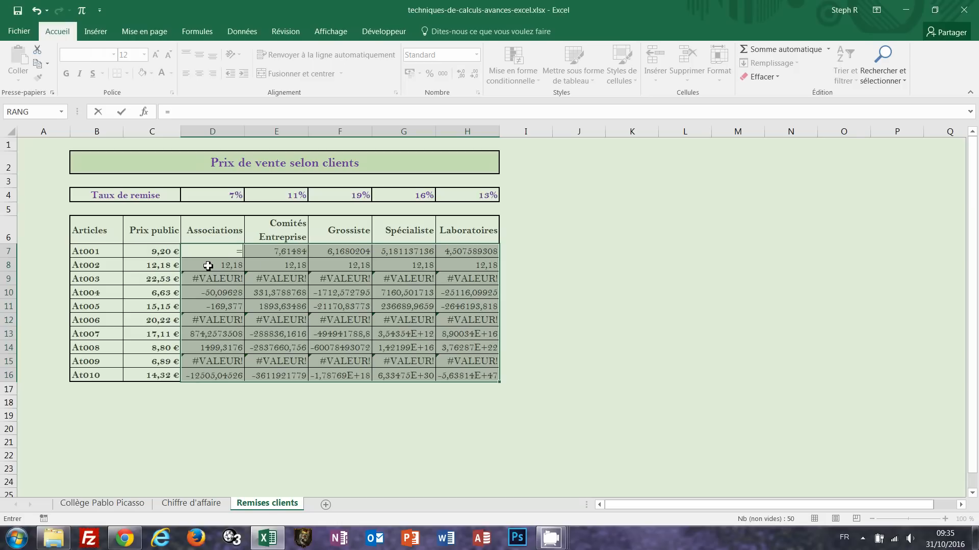
click(149, 250)
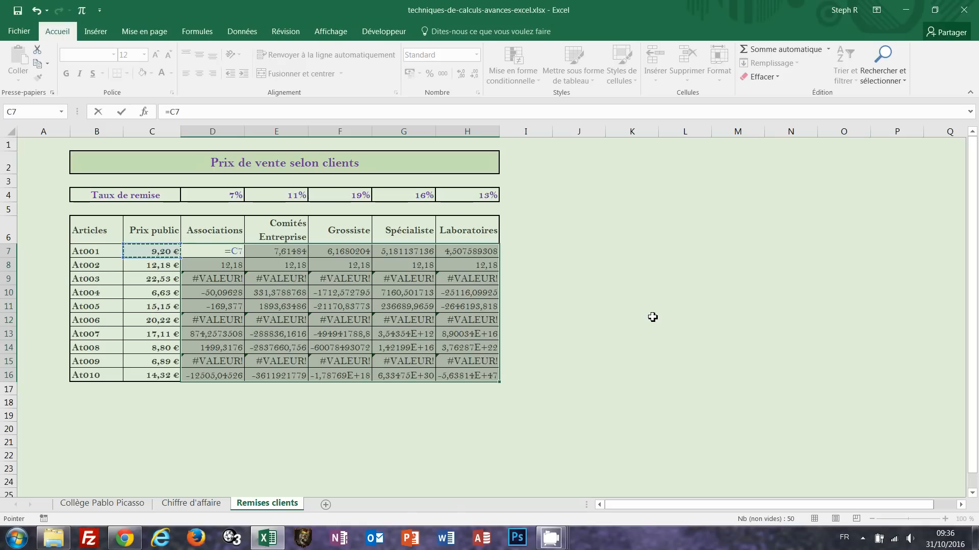
key(F4)
key(F4)
key(F4)
text(*(1-)
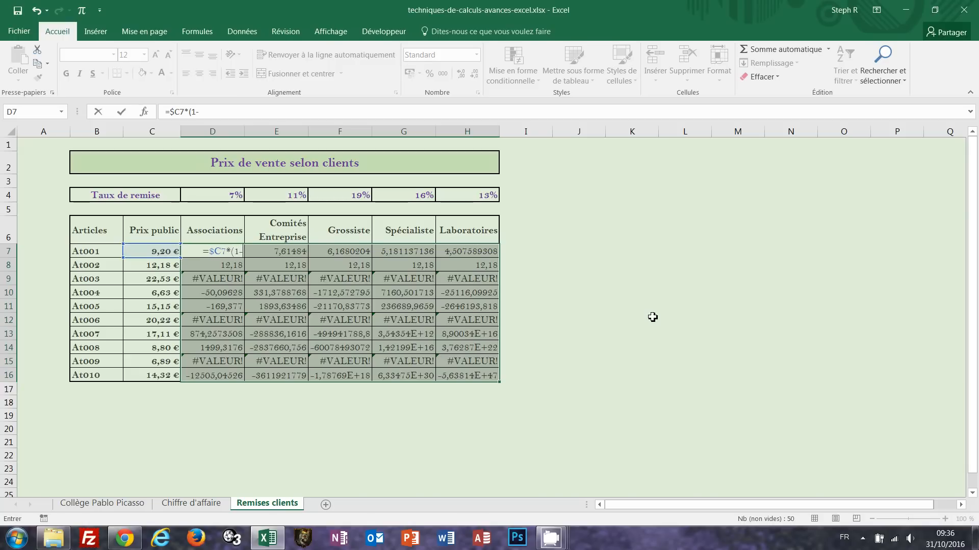
click(224, 196)
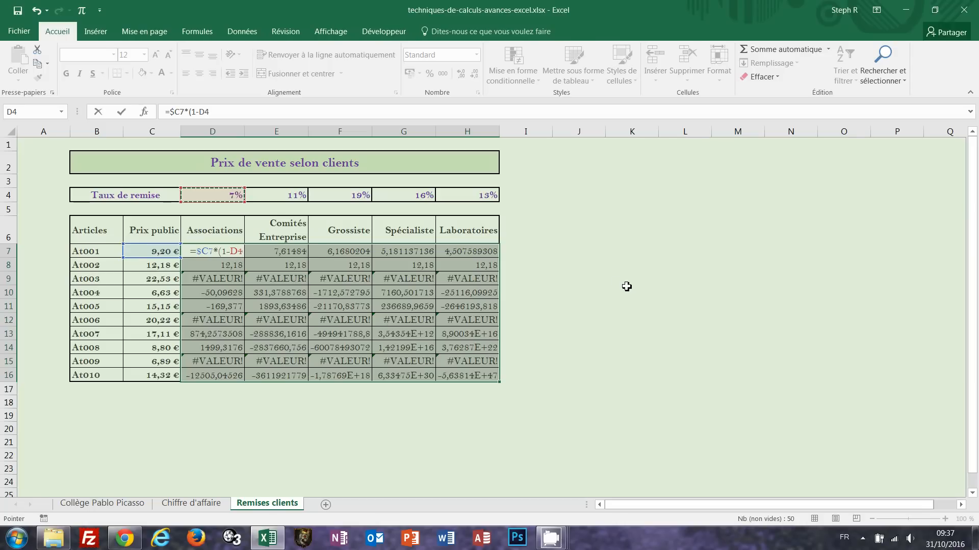
key(F4)
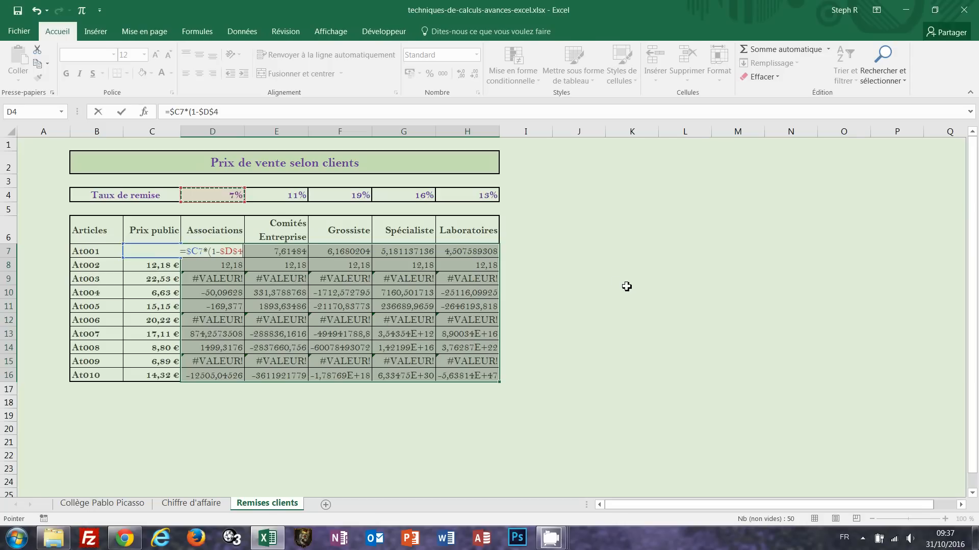
key(F4)
text())
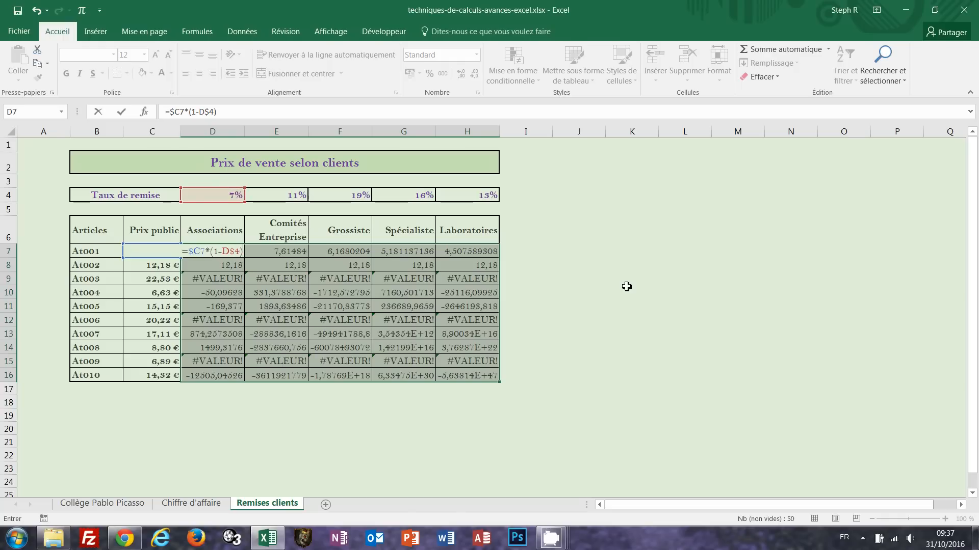
key(ctrl+Return)
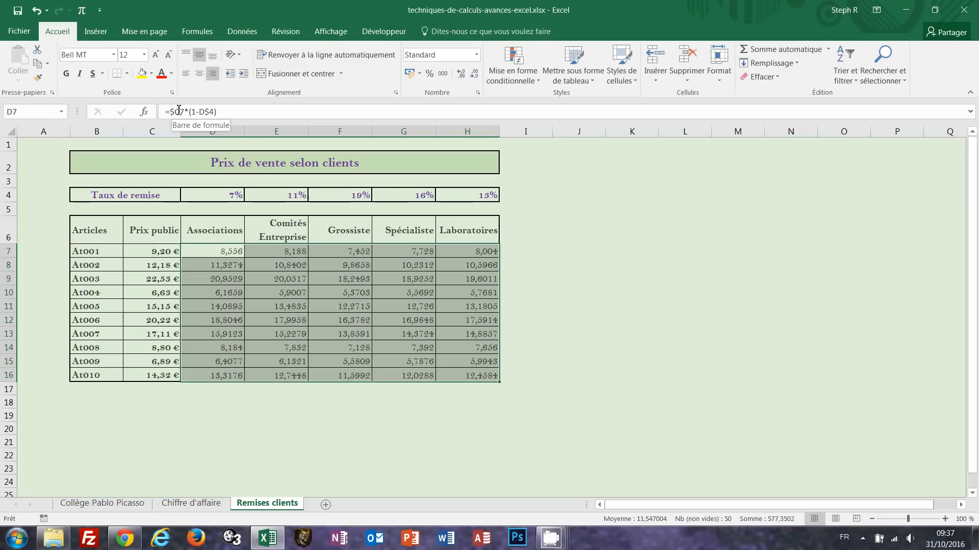
Step: Round the D7:H16 prices up in one entry with =ARRONDI.SUP($C7*(1-D$4);2) and format them as currency
key(F2)
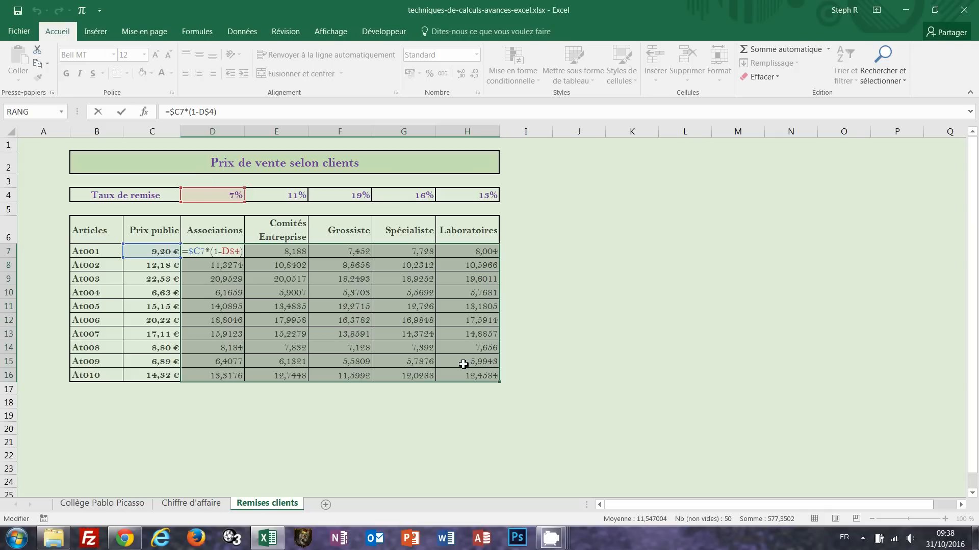
click(171, 111)
text(ar)
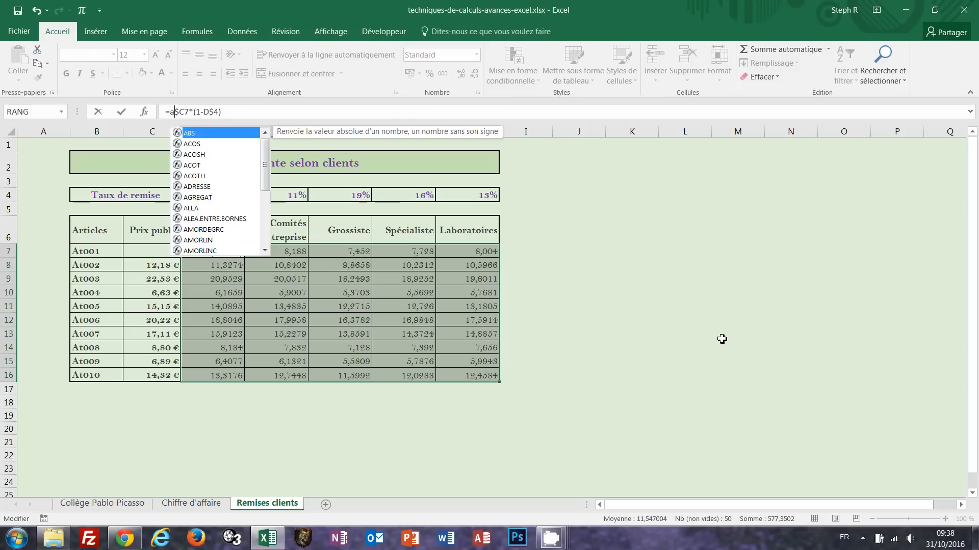
text(rondi)
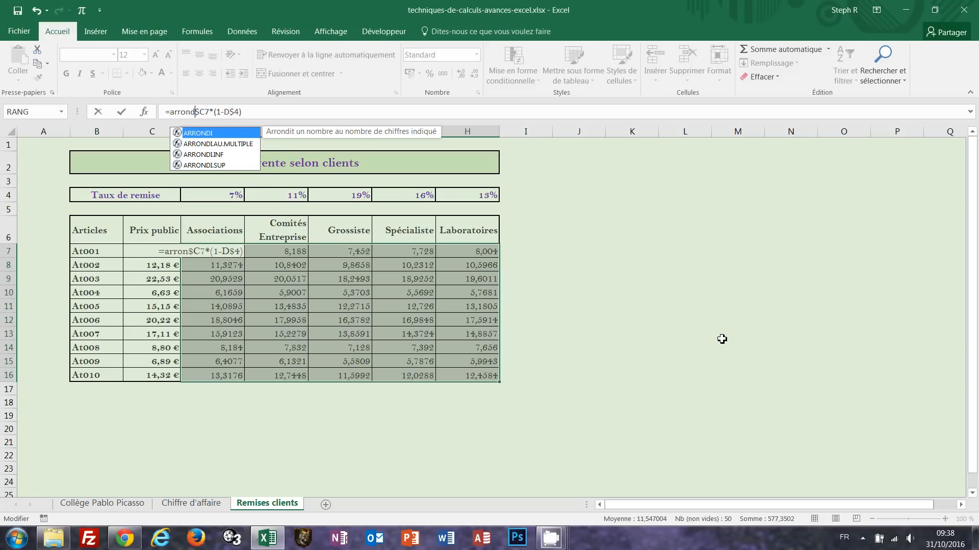
text(.su)
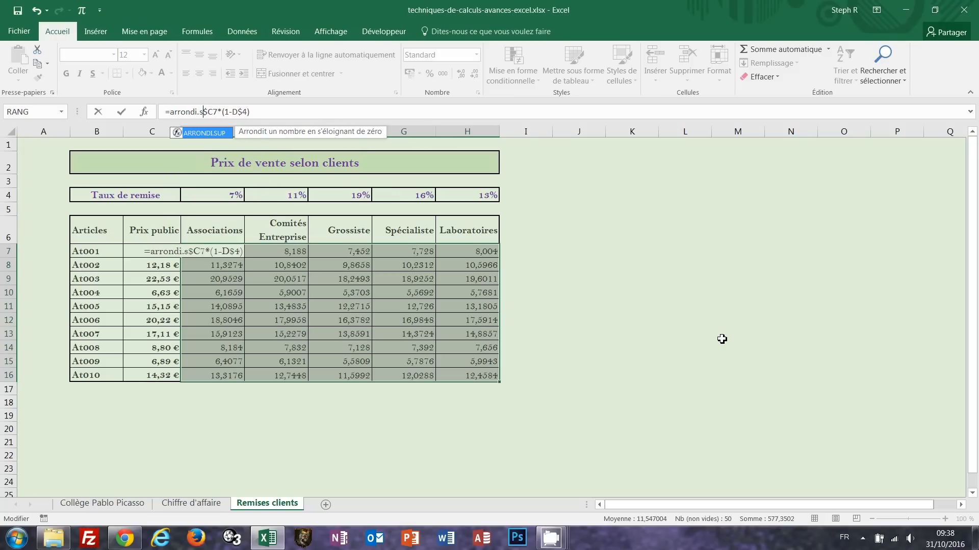
text(p)
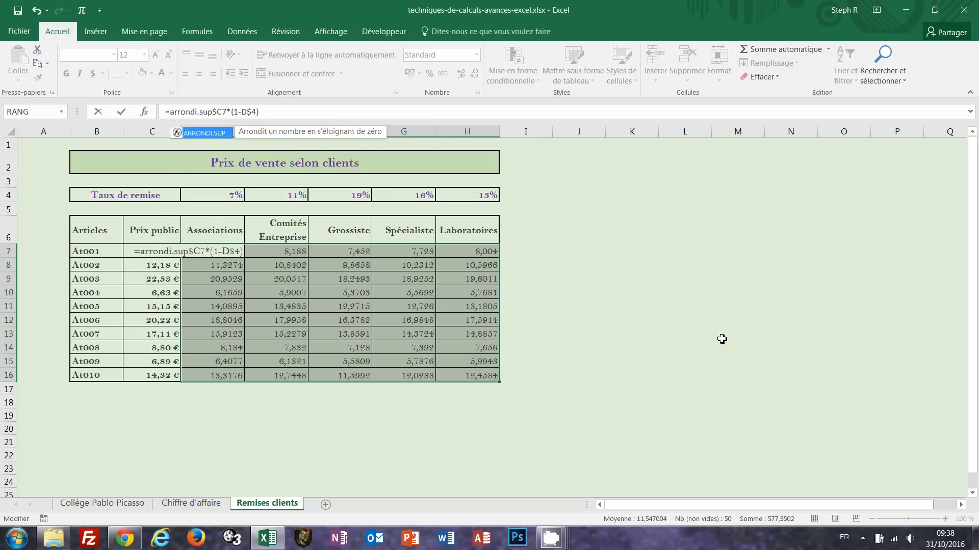
text(()
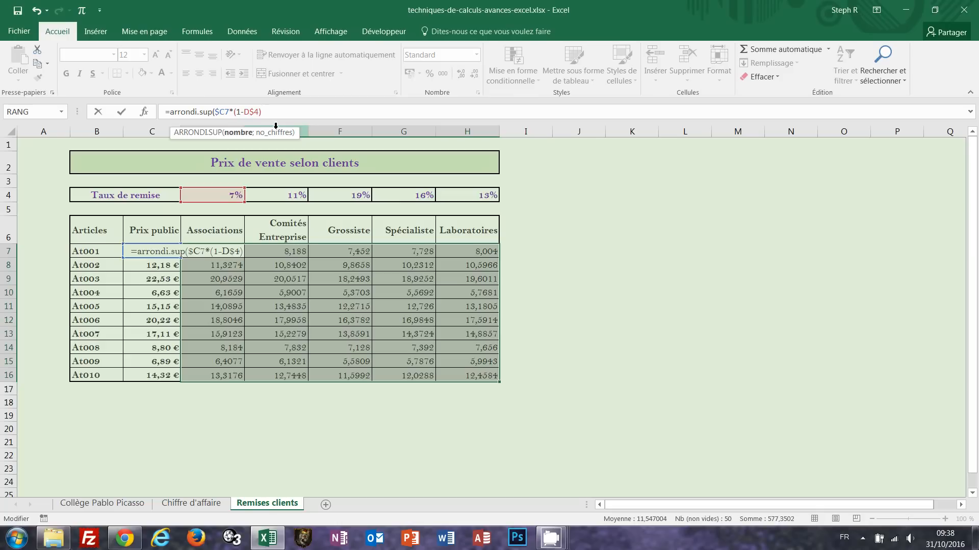
text(;2)
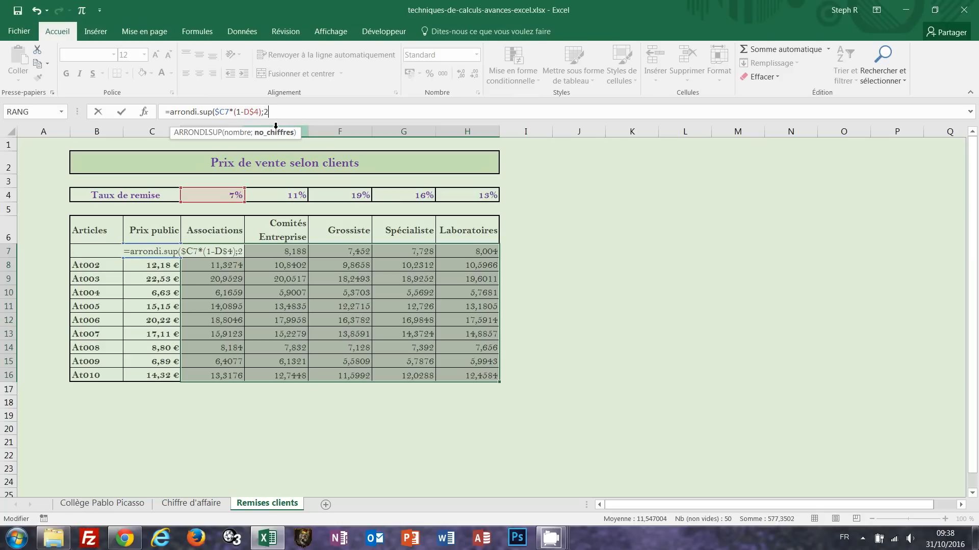
text())
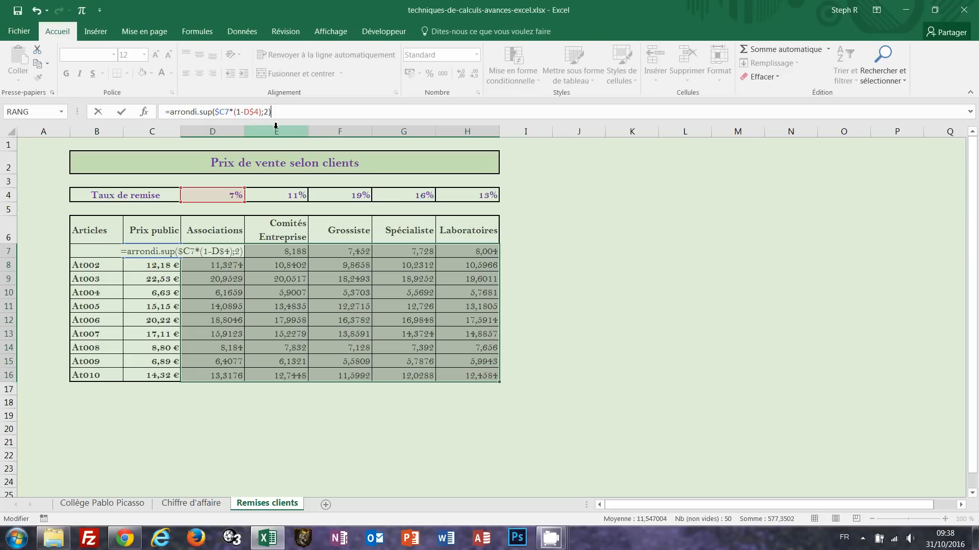
key(ctrl+Return)
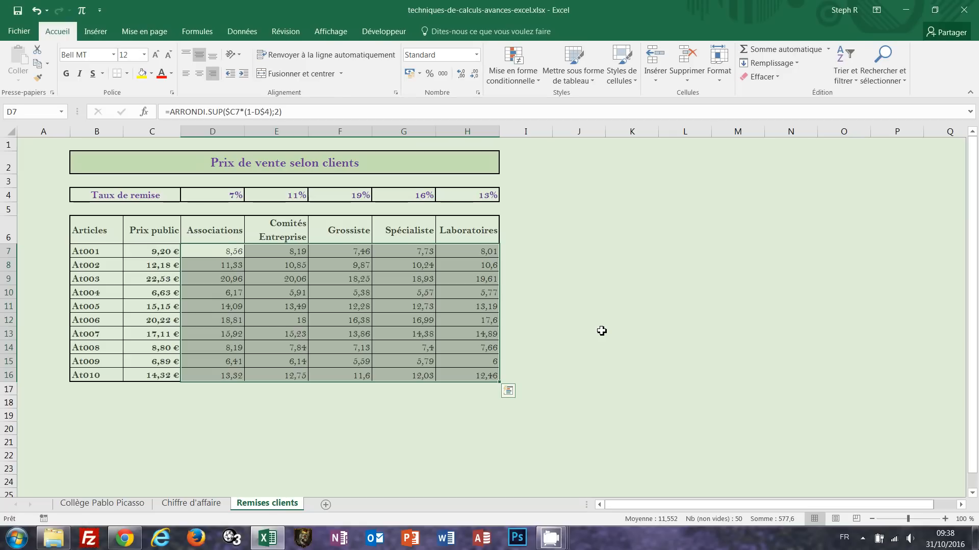
key(ctrl+shift+dollar)
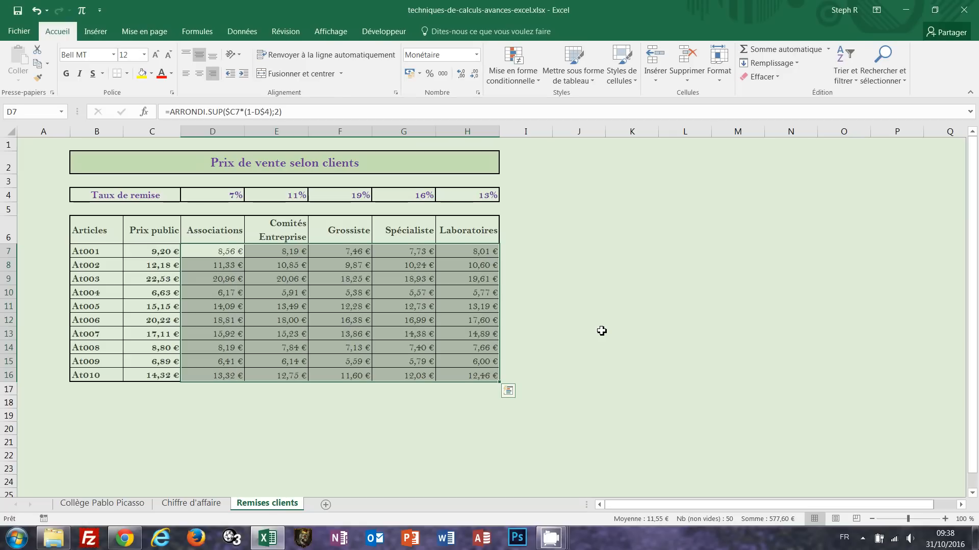
click(602, 331)
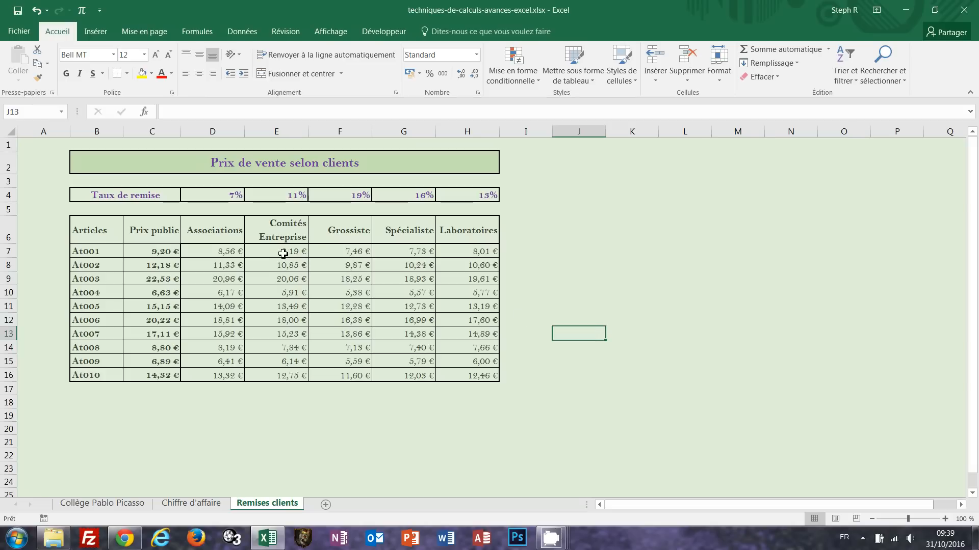
Step: Clear the client prices in E7:H16 and D8:D16, keeping only the formula in D7
drag(284, 250, 454, 374)
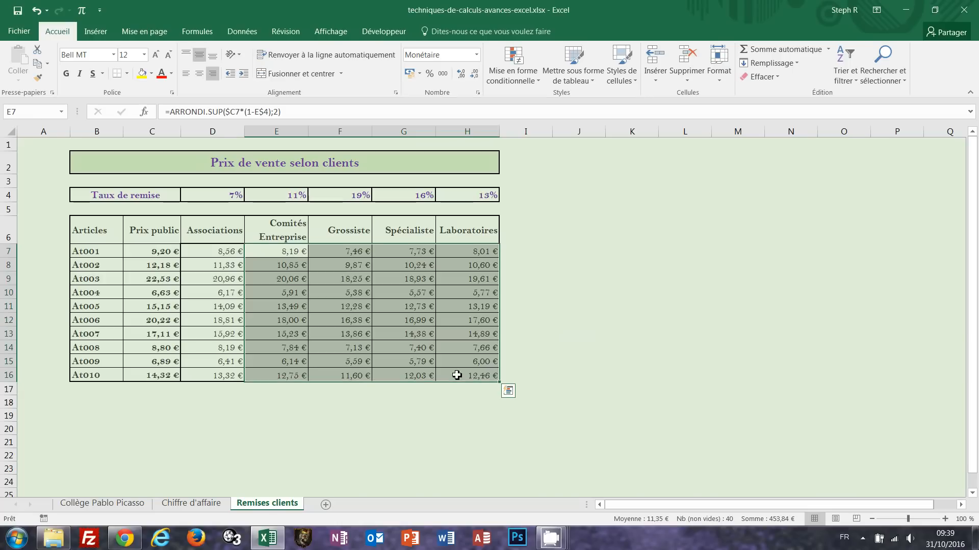
key(Delete)
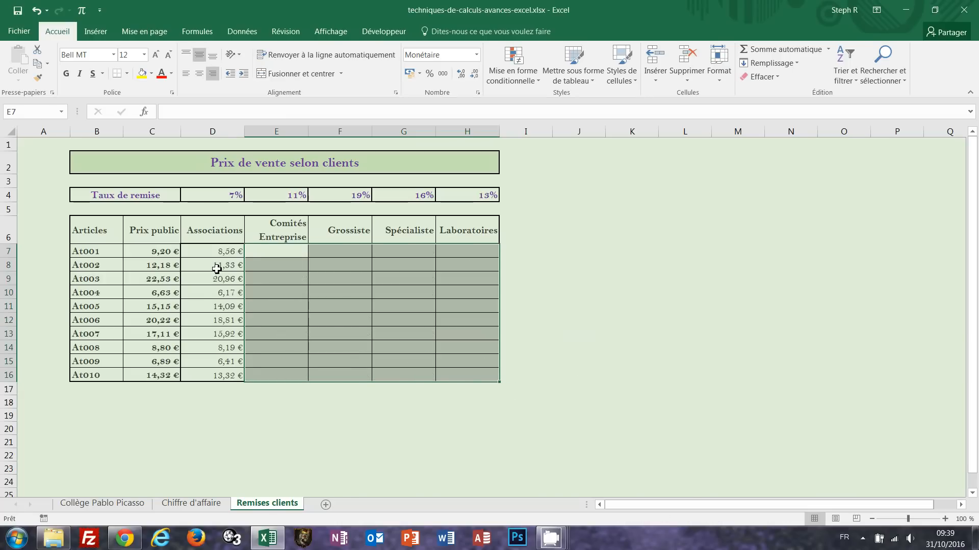
drag(216, 266, 214, 376)
key(Delete)
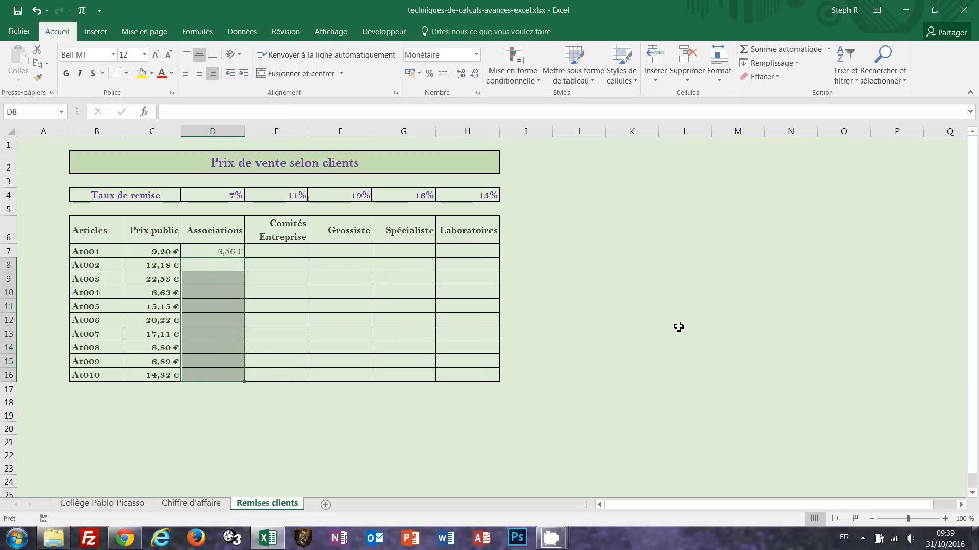
click(602, 269)
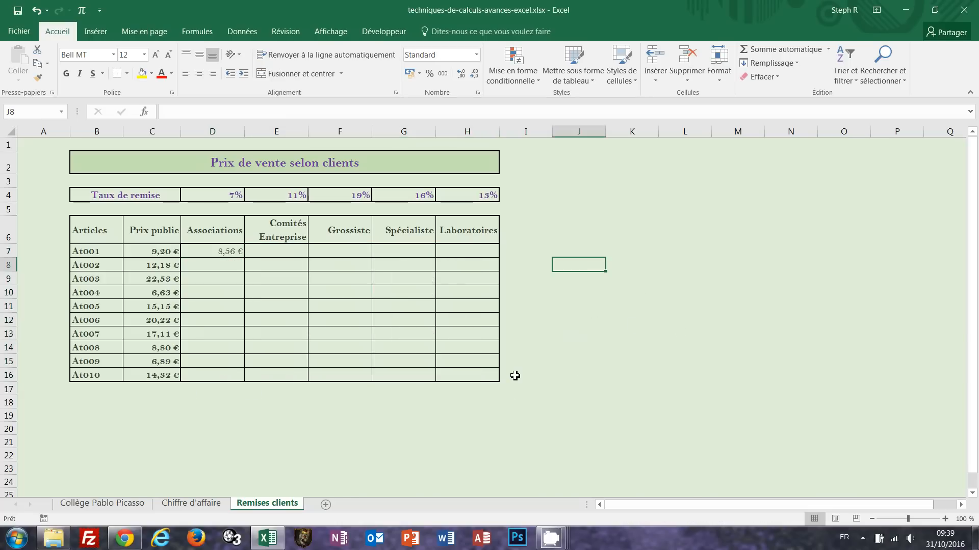
Step: Fill the D7 formula across to H7 and extend that row down to row 16 with an ordinary cell copy
click(220, 251)
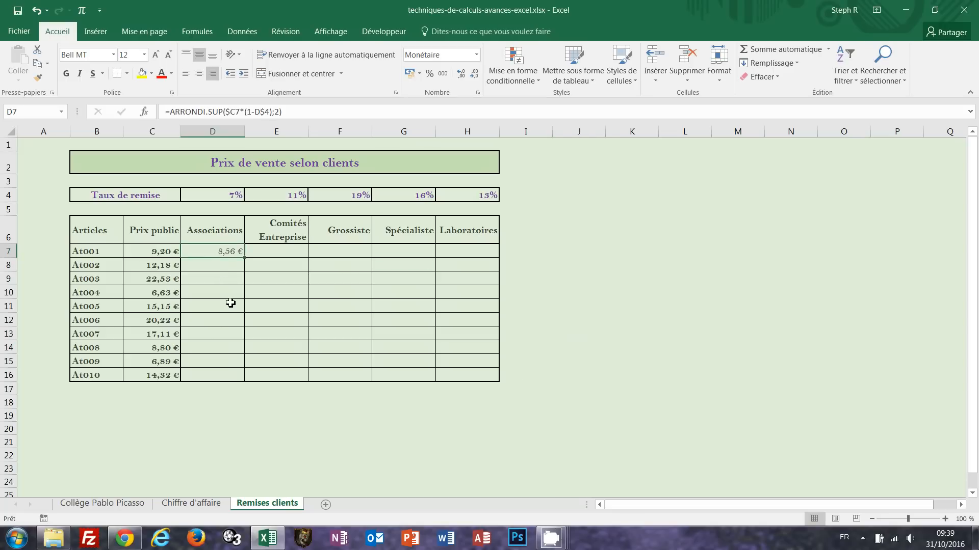
drag(246, 258, 484, 257)
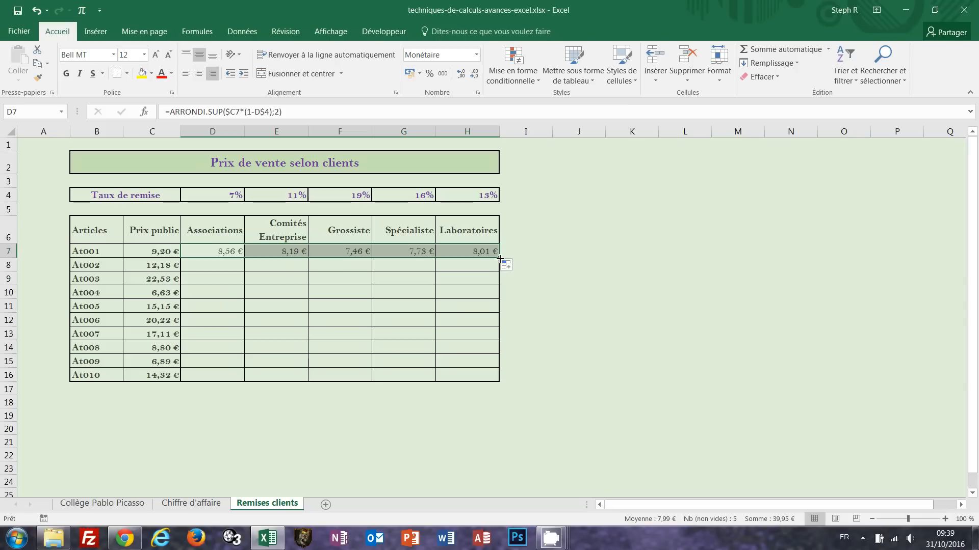
drag(499, 259, 497, 381)
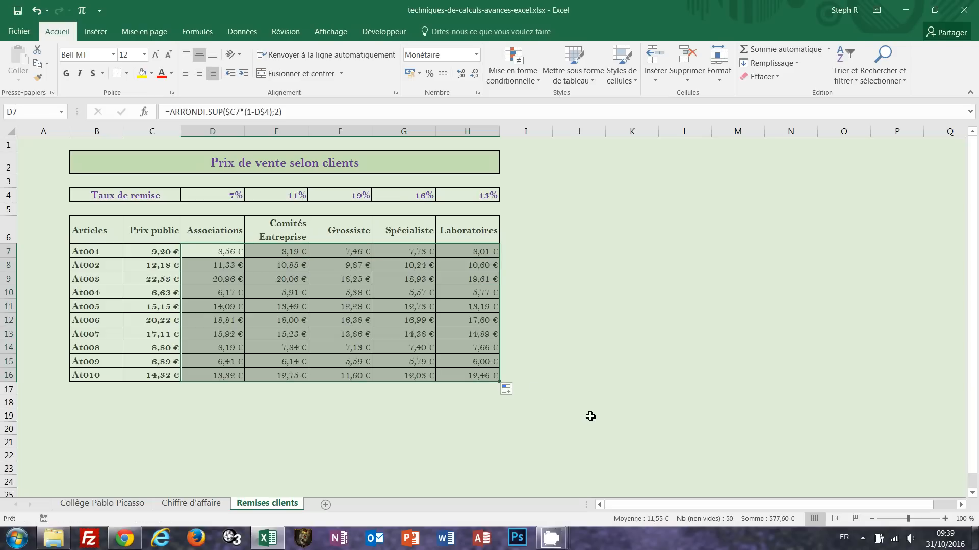
click(583, 279)
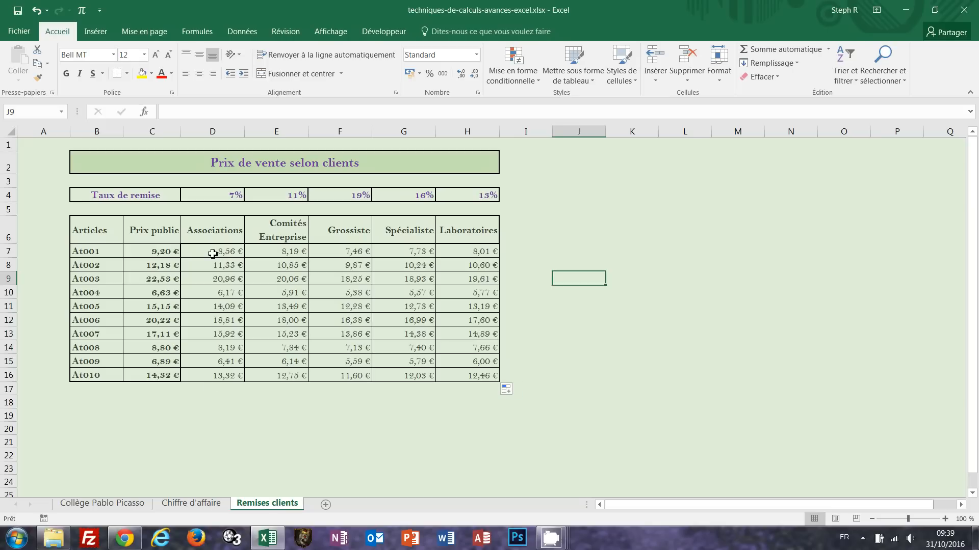
Step: Try the formatting-only fill option on the copied prices, and undo the fills back to the single formula in D7
click(510, 392)
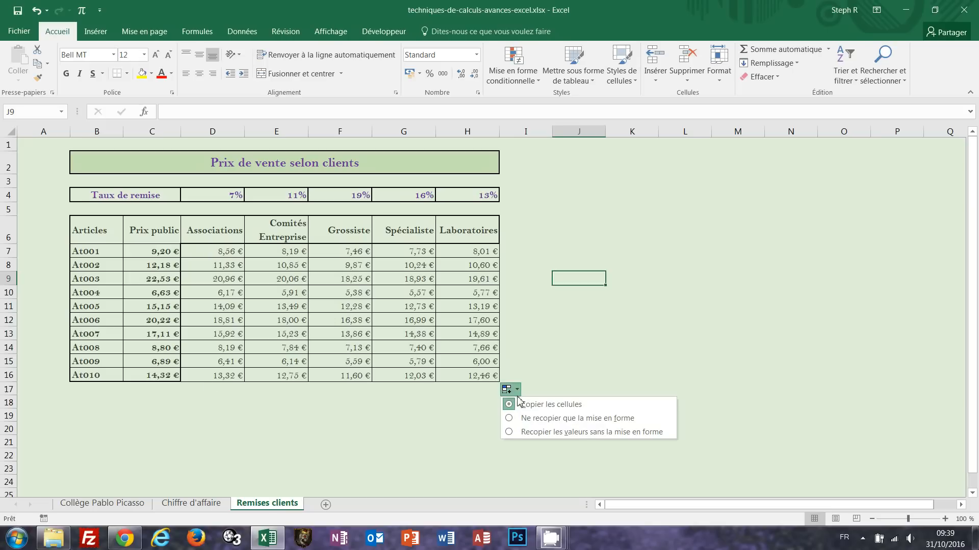
click(511, 420)
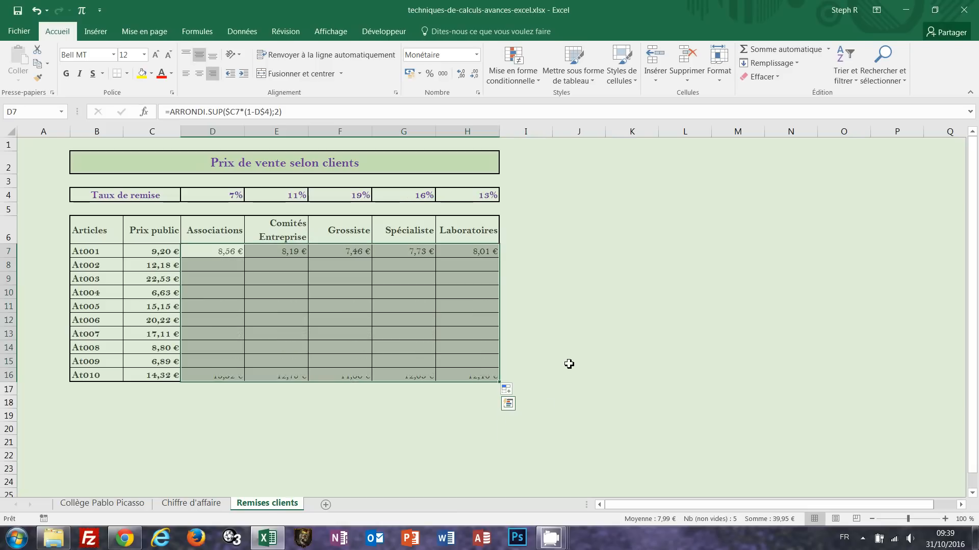
click(570, 341)
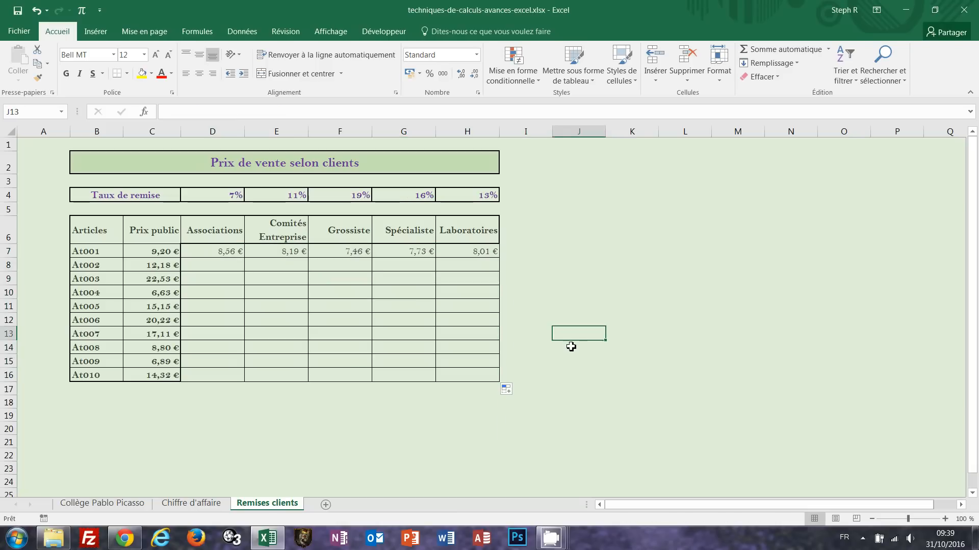
key(ctrl+z)
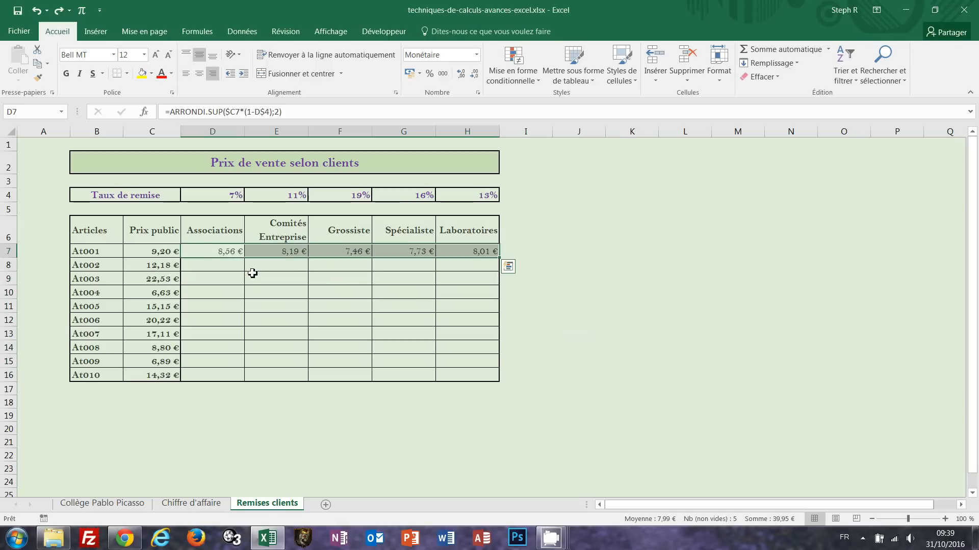
key(ctrl+z)
Step: Fill the D7 formula across to H7 and down to row 16, copying values without formatting for both fills
drag(230, 255, 480, 255)
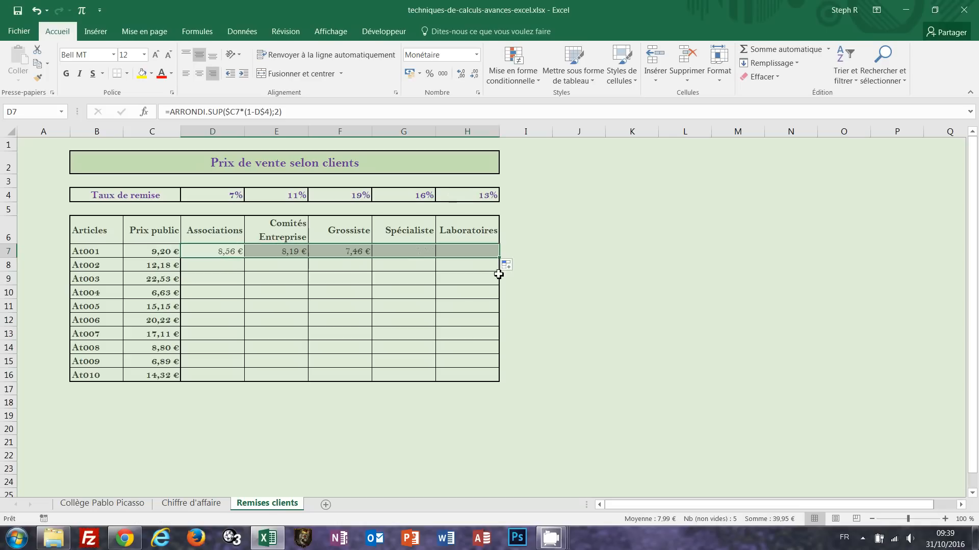
click(518, 266)
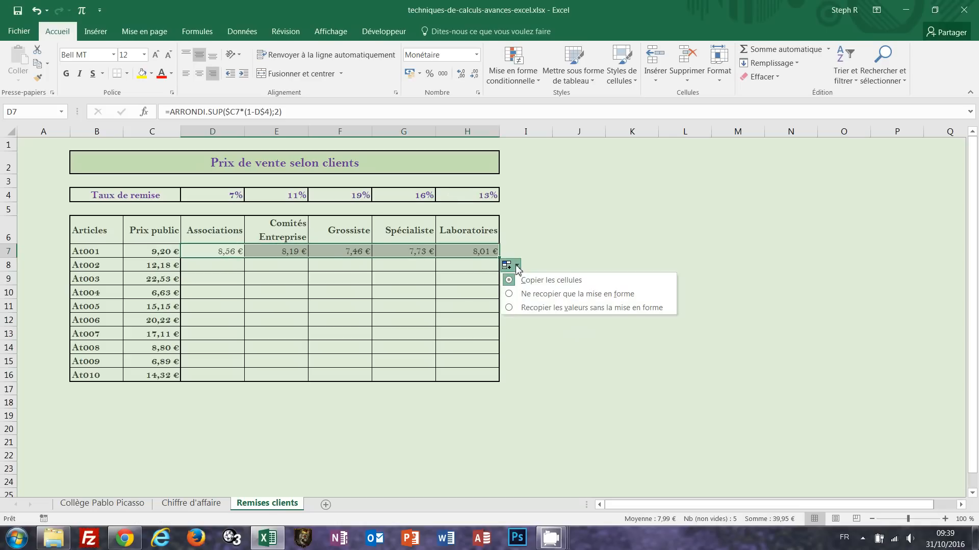
click(513, 312)
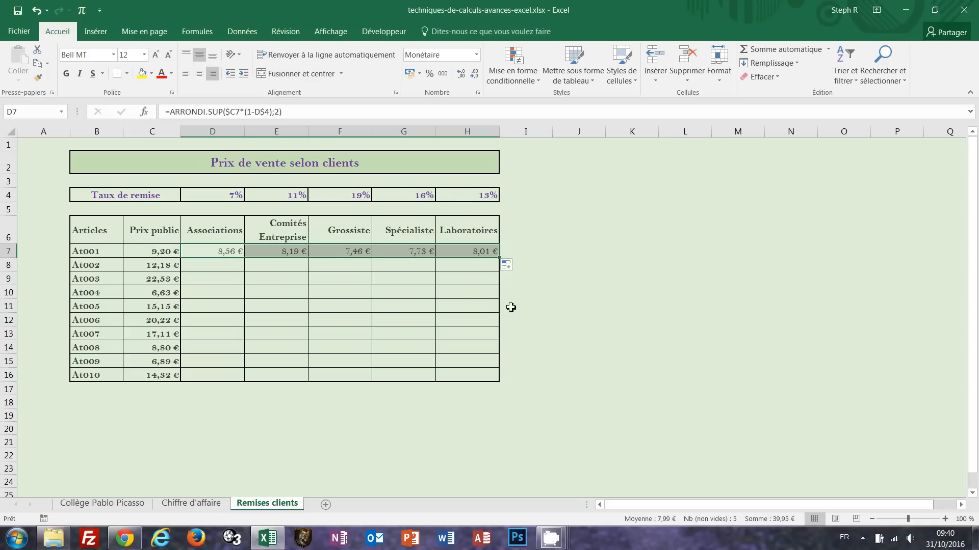
drag(499, 258, 501, 382)
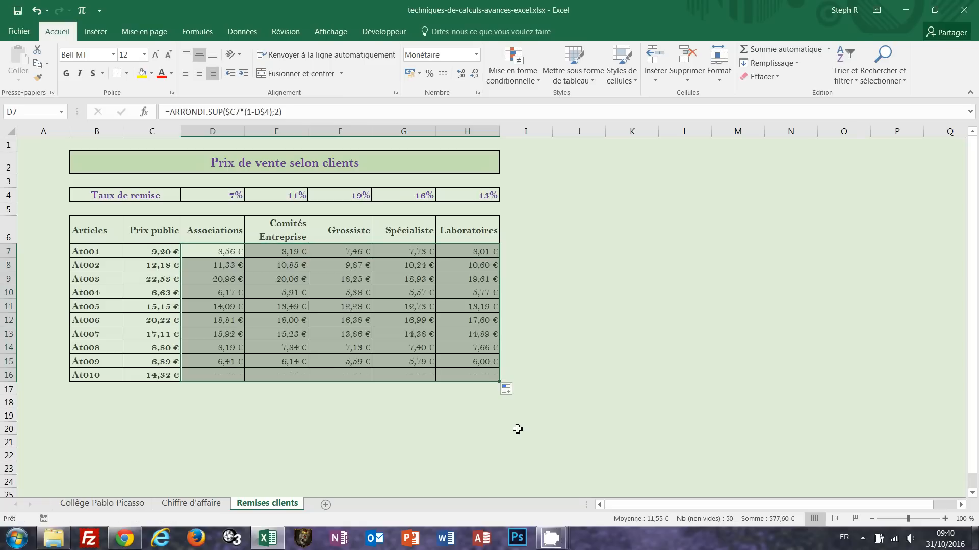
click(509, 391)
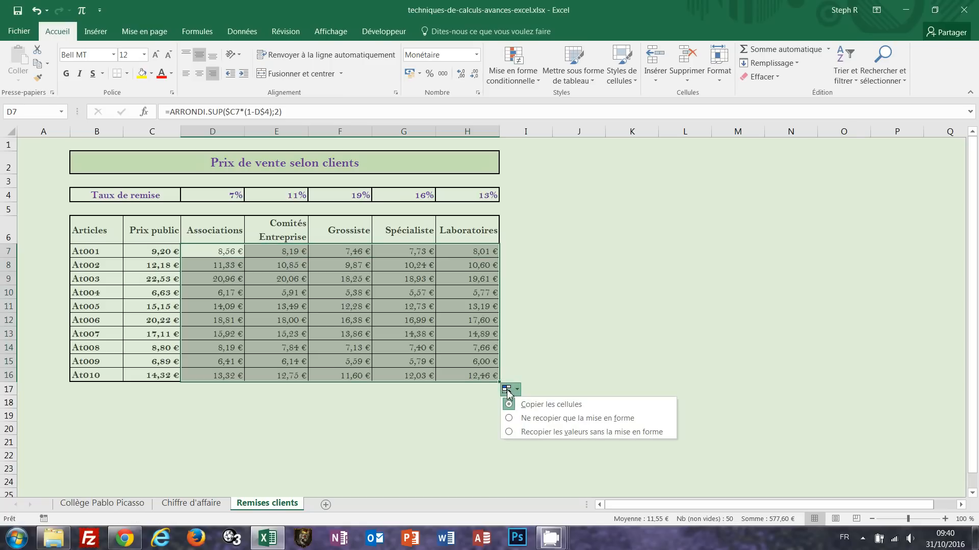
click(510, 432)
click(602, 293)
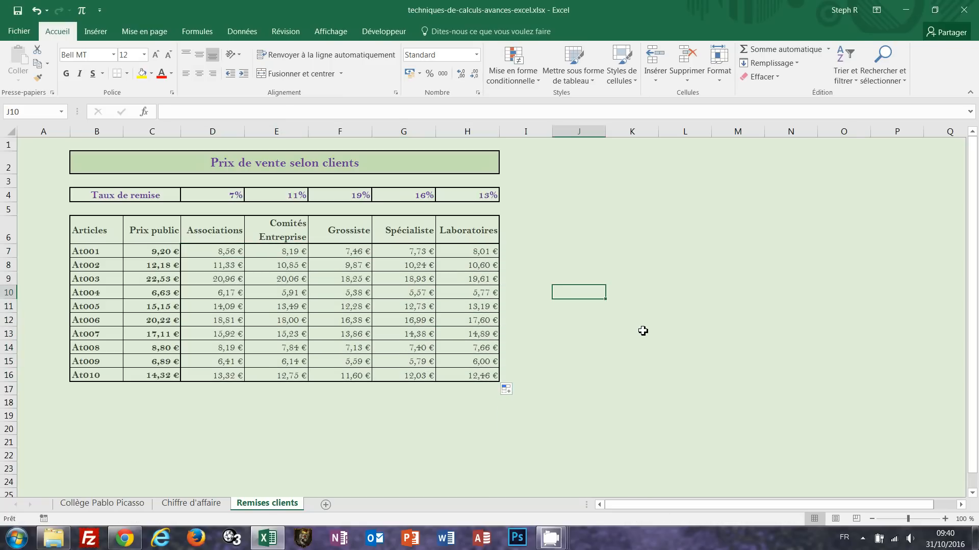